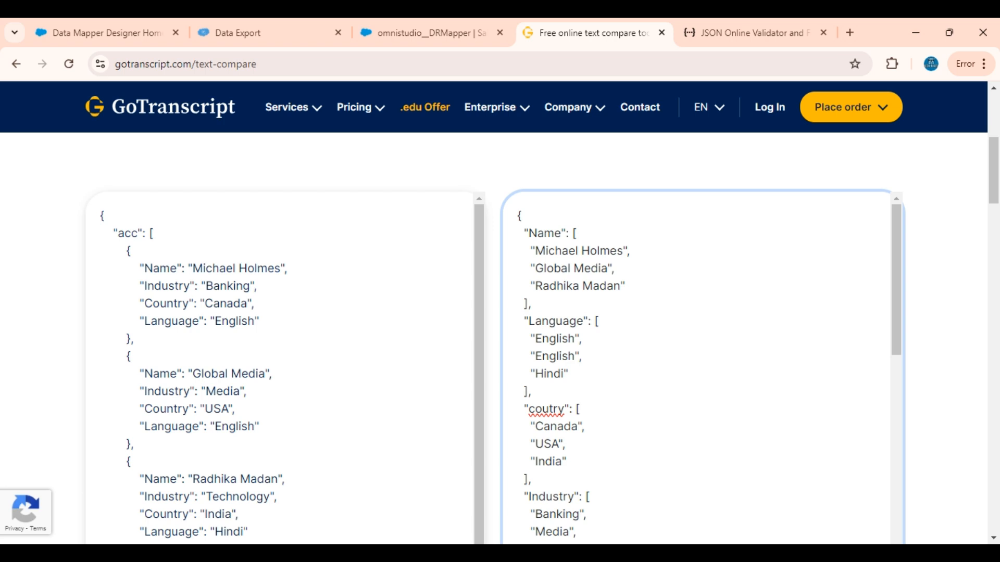
Step: Examine the source JSON and the target JSON side by side on the text comparison page
{"action": "scroll", "coordinate": [281, 364], "scroll_direction": "down", "scroll_amount": 1}
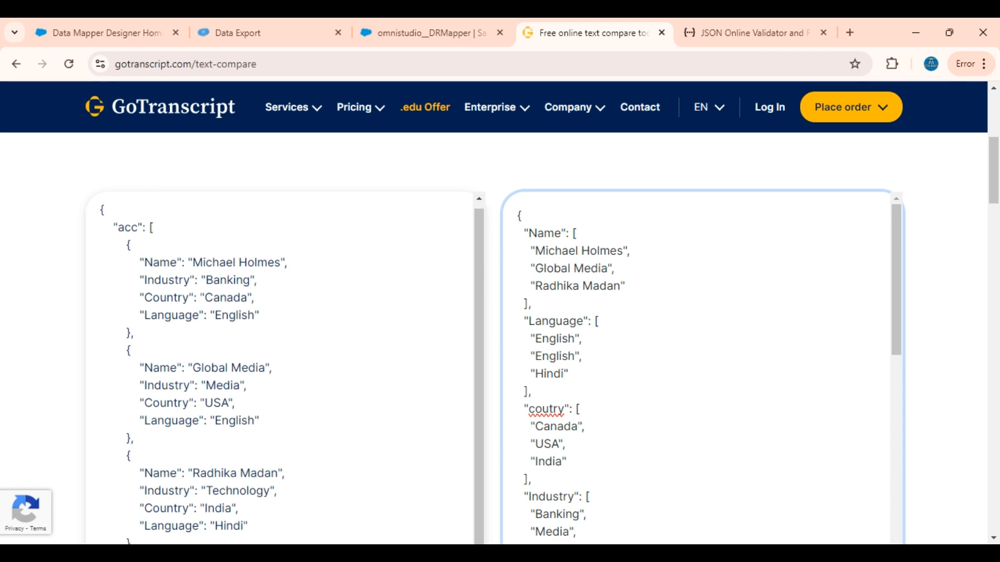
{"action": "scroll", "coordinate": [281, 364], "scroll_direction": "down", "scroll_amount": 3}
{"action": "scroll", "coordinate": [281, 312], "scroll_direction": "up", "scroll_amount": 4}
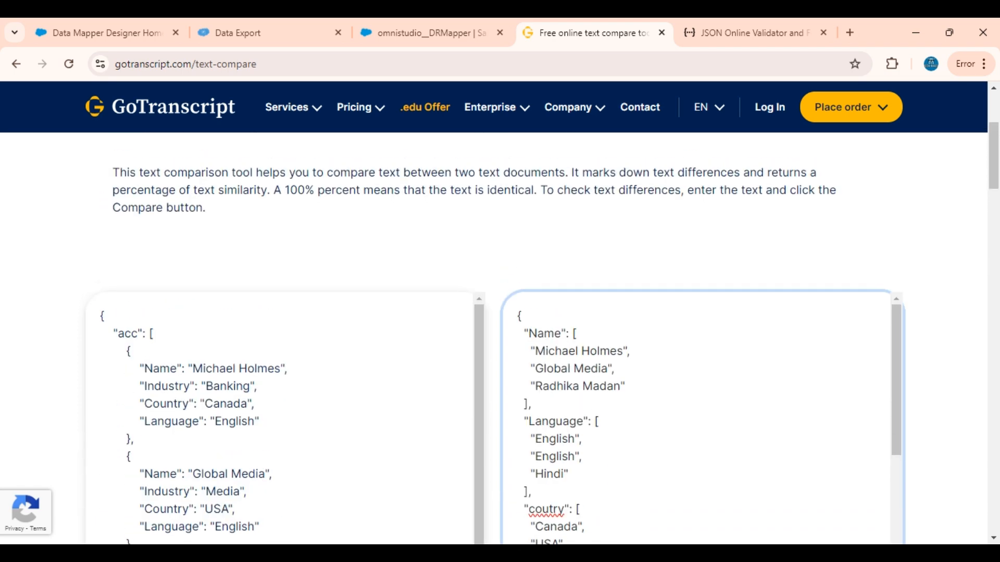
{"action": "scroll", "coordinate": [281, 312], "scroll_direction": "down", "scroll_amount": 1}
{"action": "scroll", "coordinate": [493, 339], "scroll_direction": "down", "scroll_amount": 4}
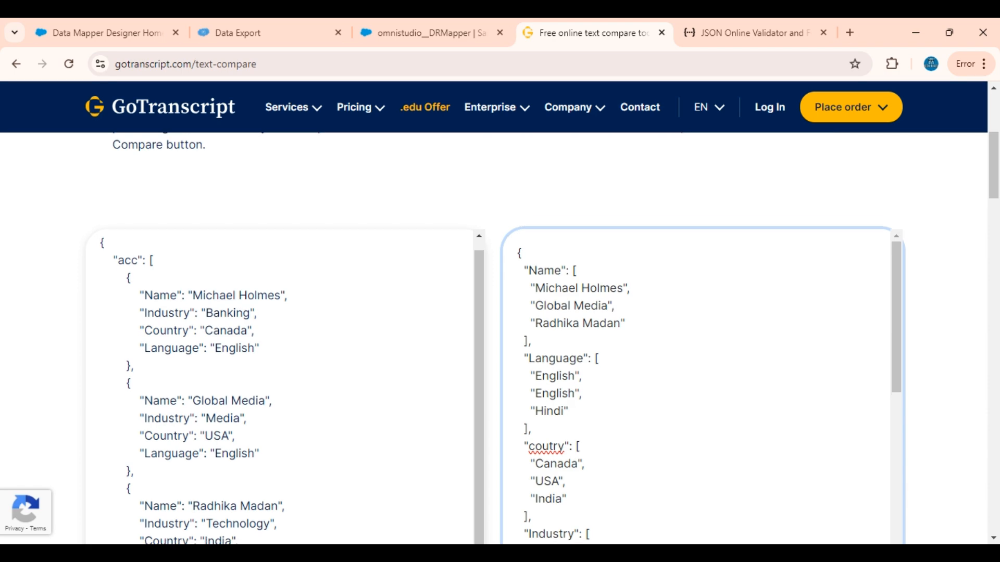
{"action": "left_click", "coordinate": [105, 365]}
{"action": "scroll", "coordinate": [281, 260], "scroll_direction": "up", "scroll_amount": 1}
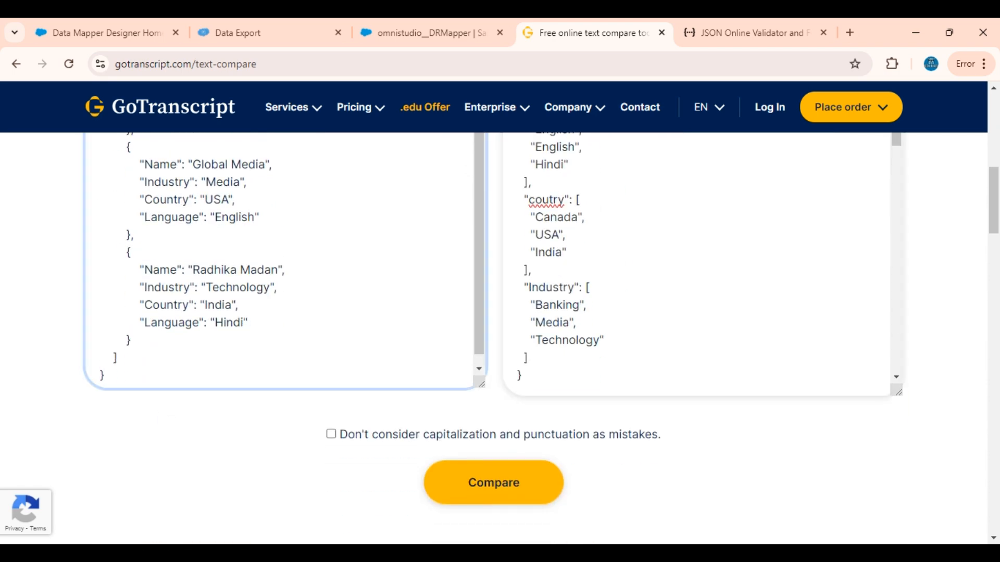
{"action": "scroll", "coordinate": [494, 338], "scroll_direction": "up", "scroll_amount": 4}
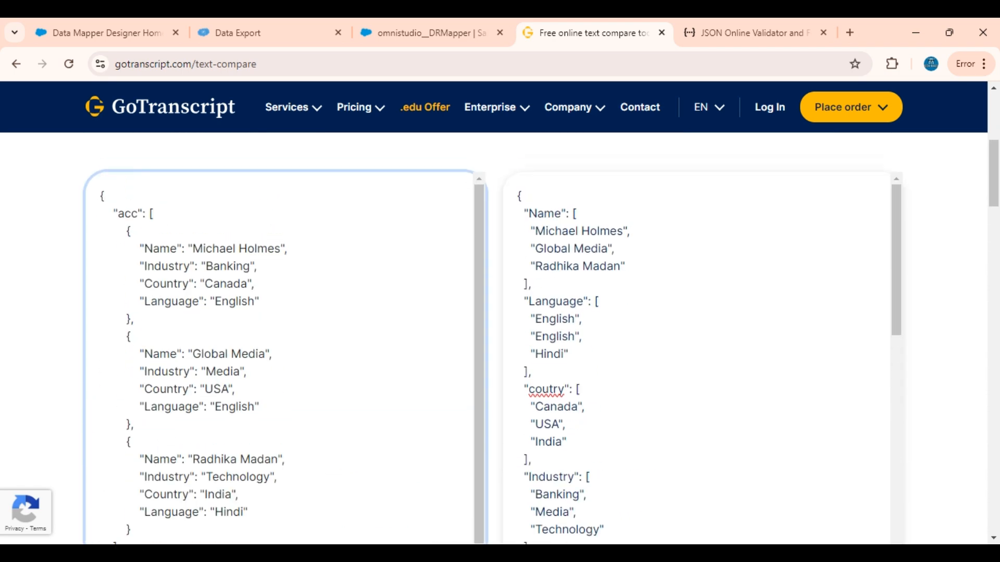
Step: Examine the acc array in the source JSON and the Name, Industry, Country and Language properties of its first record
{"action": "key", "text": "ctrl+a"}
{"action": "left_click", "coordinate": [152, 249]}
{"action": "left_click_drag", "start_coordinate": [113, 213], "coordinate": [153, 214]}
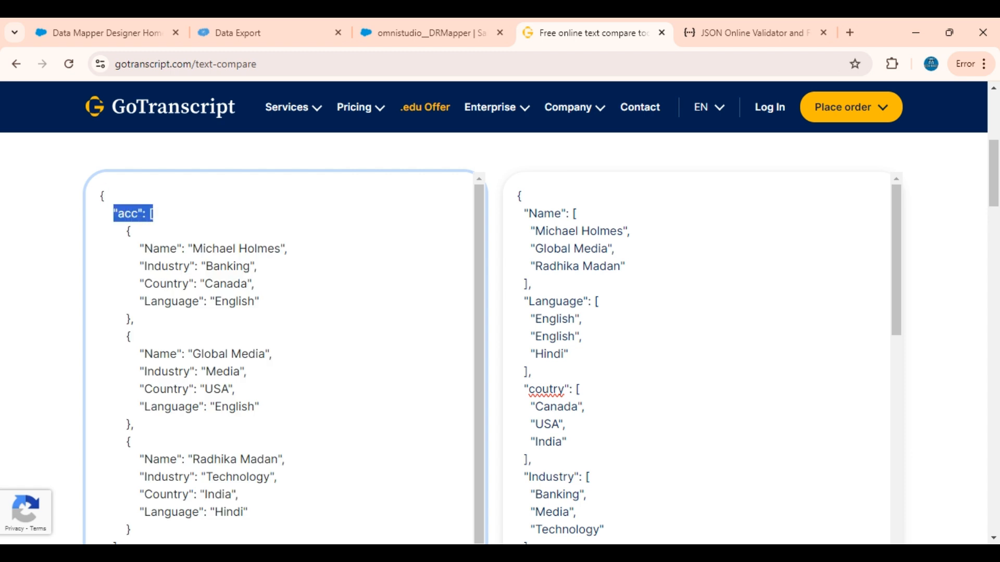
{"action": "left_click", "coordinate": [146, 214]}
{"action": "scroll", "coordinate": [281, 359], "scroll_direction": "down", "scroll_amount": 1}
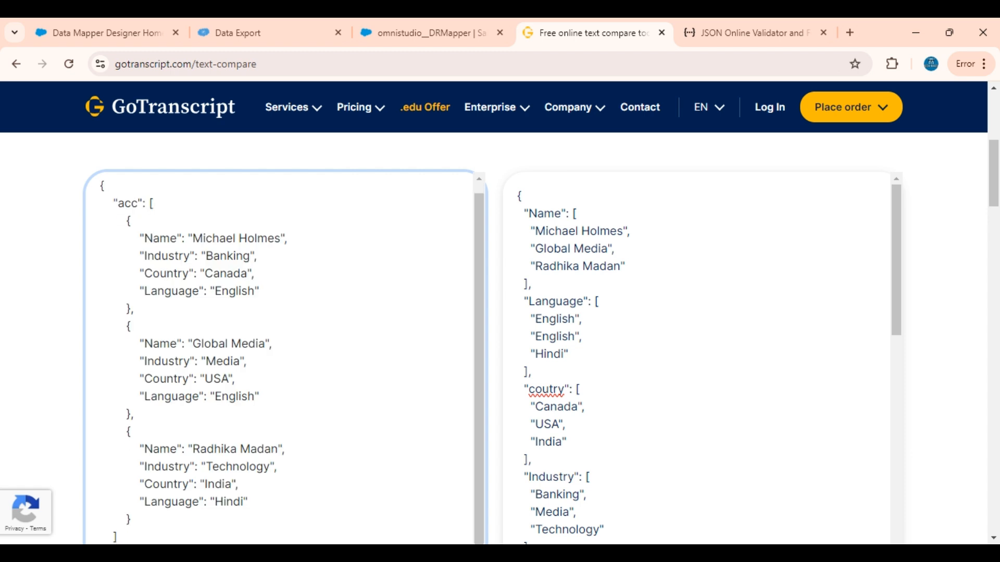
{"action": "scroll", "coordinate": [281, 359], "scroll_direction": "down", "scroll_amount": 1}
{"action": "scroll", "coordinate": [281, 359], "scroll_direction": "up", "scroll_amount": 1}
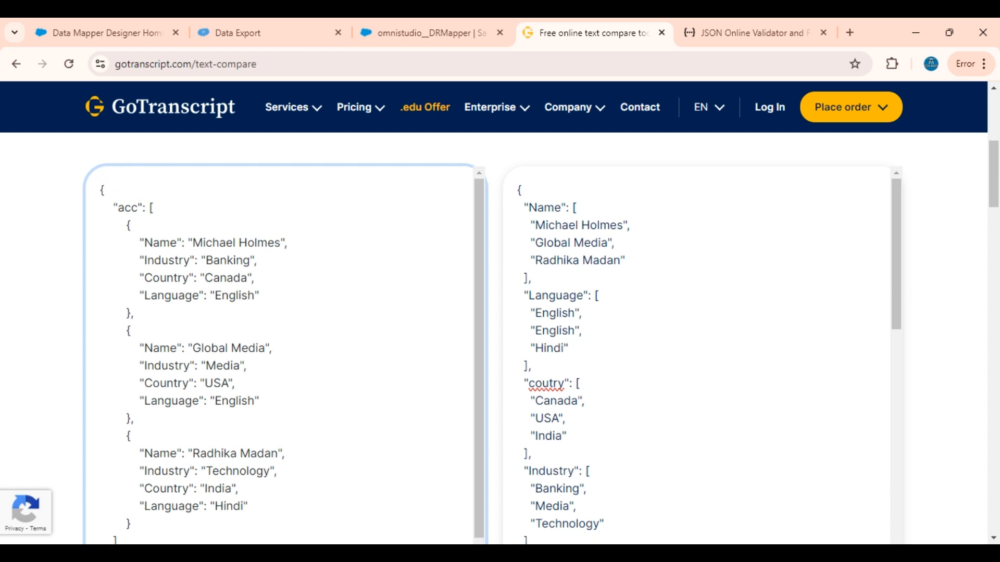
{"action": "left_click_drag", "start_coordinate": [134, 313], "coordinate": [119, 224]}
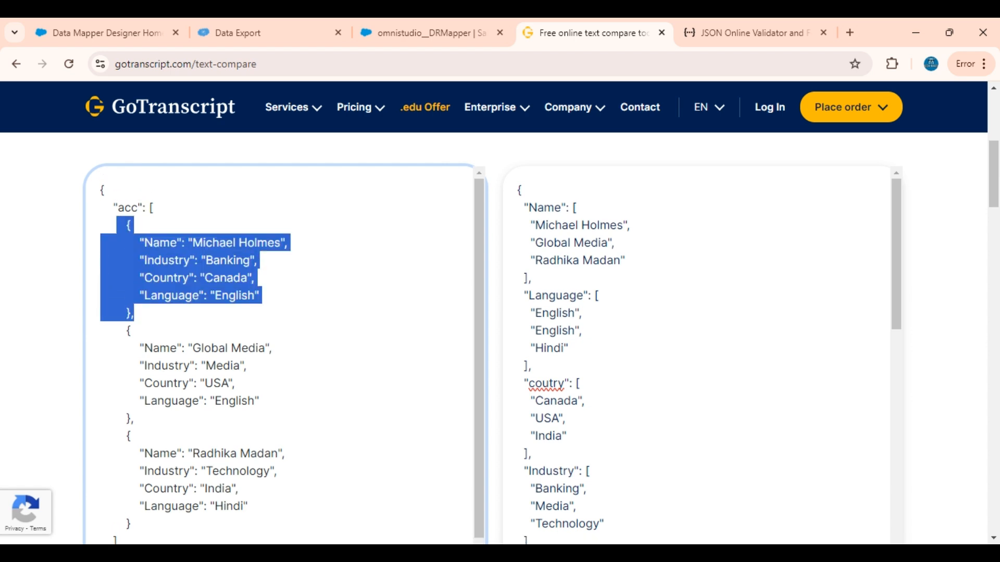
{"action": "left_click", "coordinate": [160, 243]}
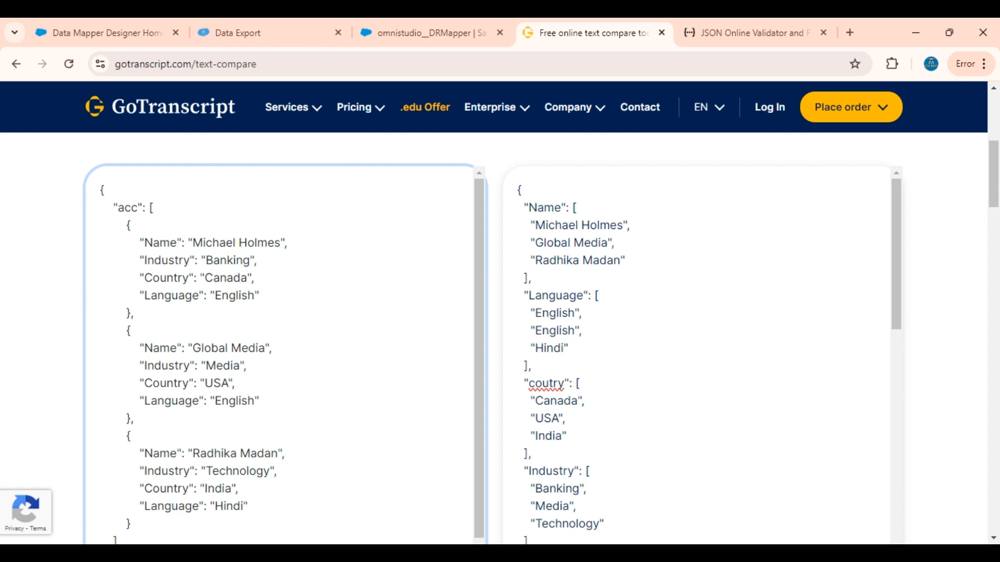
{"action": "double_click", "coordinate": [166, 278]}
{"action": "left_click_drag", "start_coordinate": [153, 243], "coordinate": [203, 295]}
{"action": "left_click", "coordinate": [260, 295]}
{"action": "key", "text": "Left"}
Step: Examine the target JSON's Name, Language, country and Industry arrays, comparing the Name array with the Name values of the source records
{"action": "left_click_drag", "start_coordinate": [518, 187], "coordinate": [566, 419]}
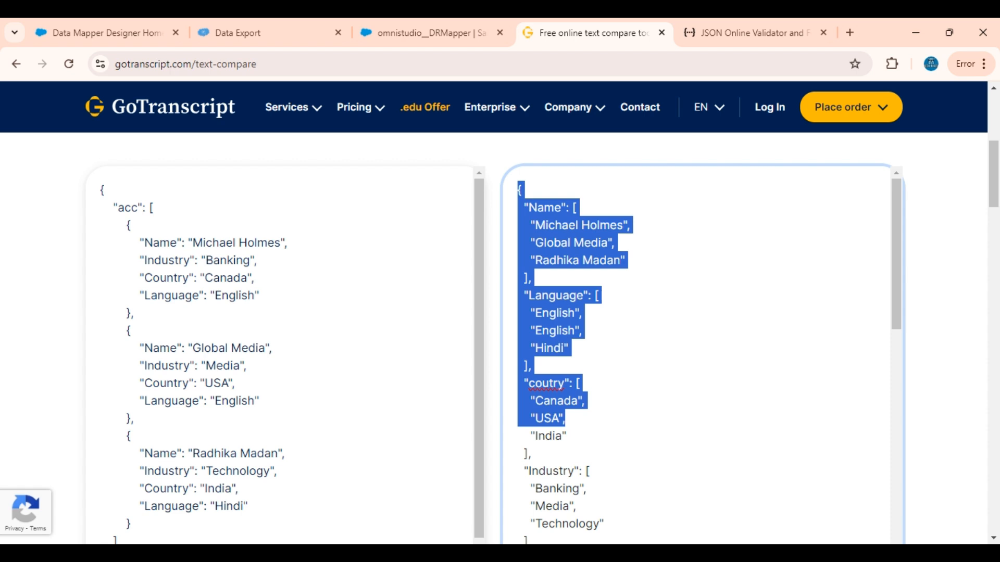
{"action": "scroll", "coordinate": [583, 419], "scroll_direction": "down", "scroll_amount": 1}
{"action": "scroll", "coordinate": [583, 419], "scroll_direction": "up", "scroll_amount": 1}
{"action": "left_click", "coordinate": [583, 425]}
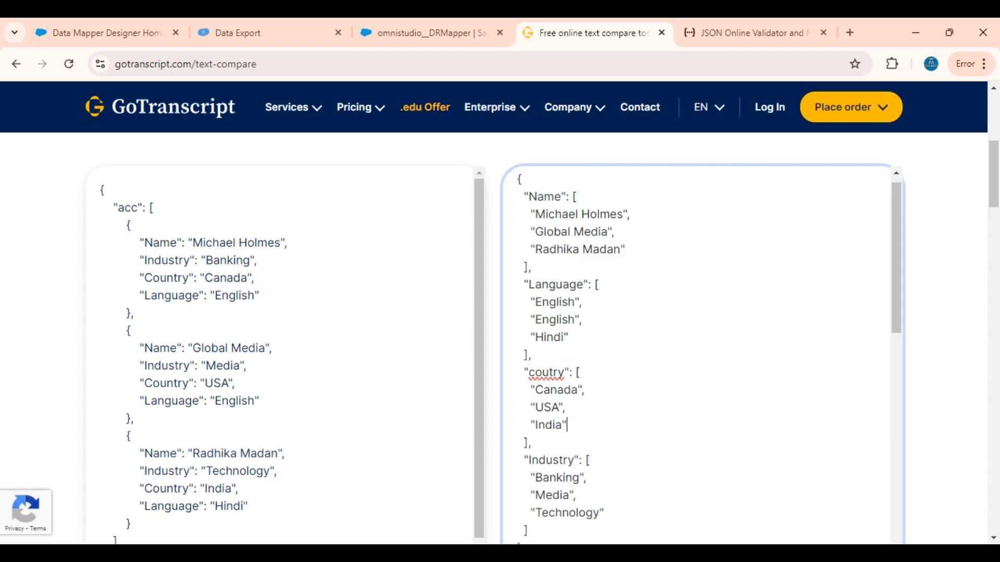
{"action": "double_click", "coordinate": [544, 197]}
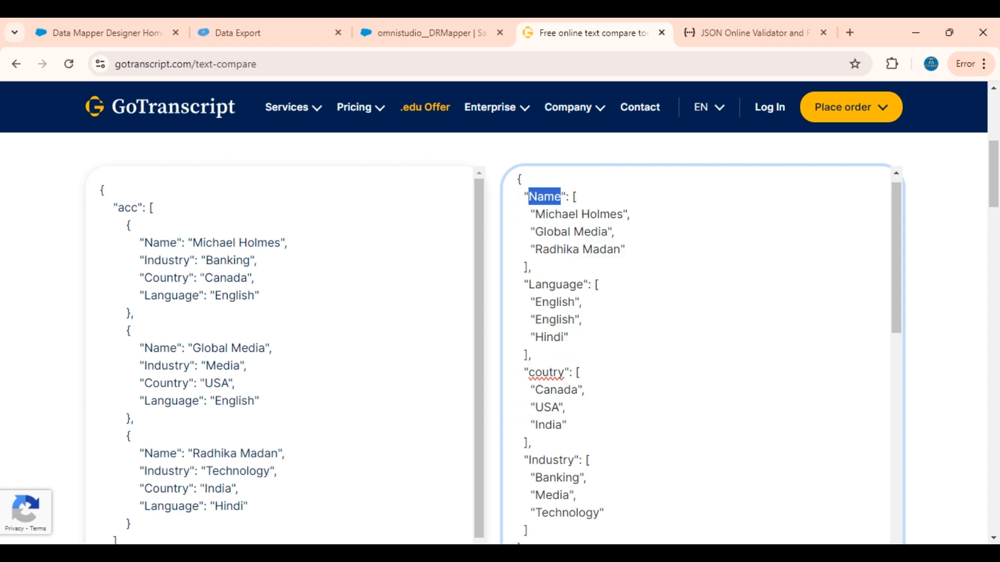
{"action": "left_click_drag", "start_coordinate": [574, 196], "coordinate": [532, 267]}
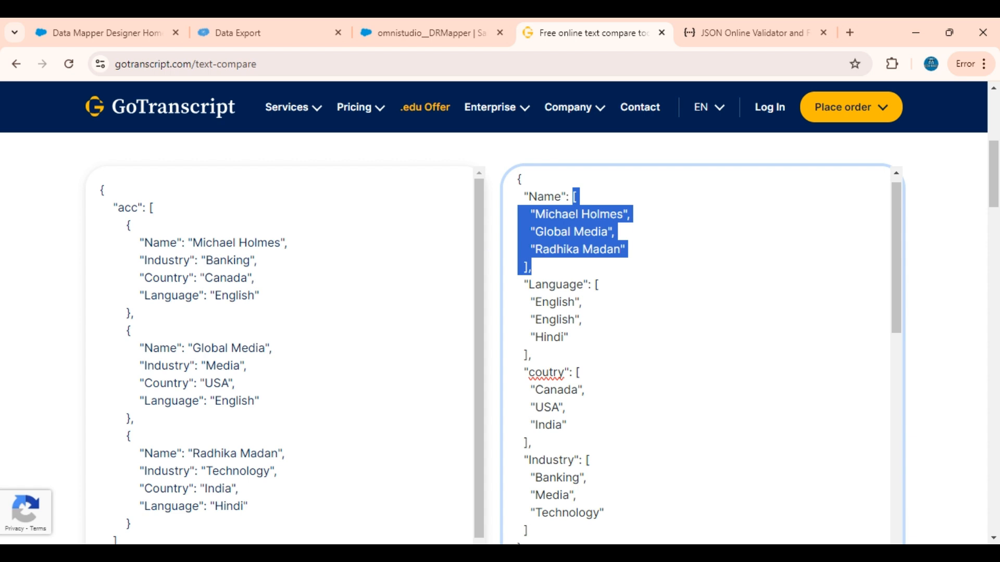
{"action": "double_click", "coordinate": [160, 243]}
{"action": "left_click", "coordinate": [289, 243]}
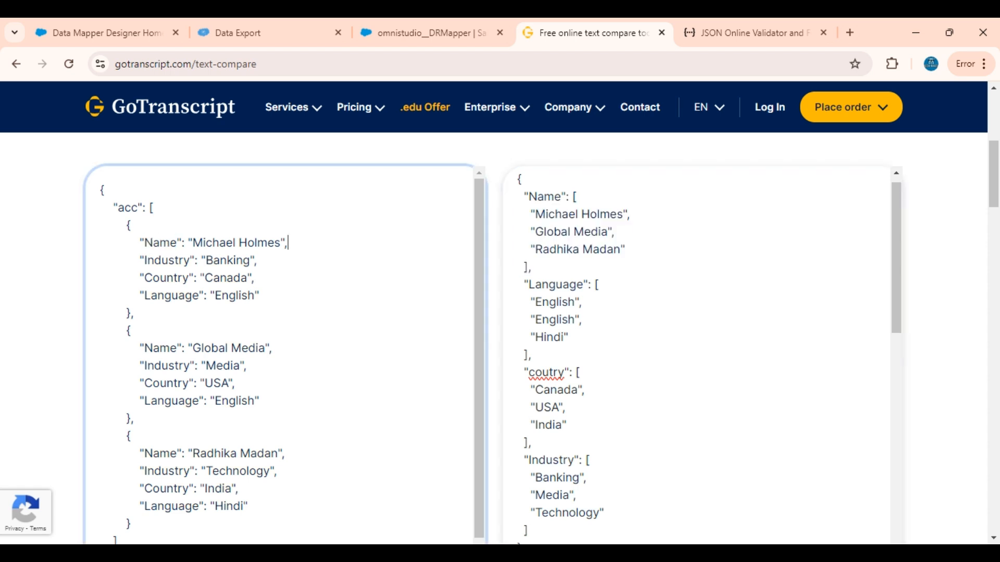
{"action": "left_click_drag", "start_coordinate": [266, 348], "coordinate": [269, 348]}
{"action": "left_click_drag", "start_coordinate": [287, 453], "coordinate": [100, 470]}
{"action": "left_click_drag", "start_coordinate": [578, 196], "coordinate": [531, 267]}
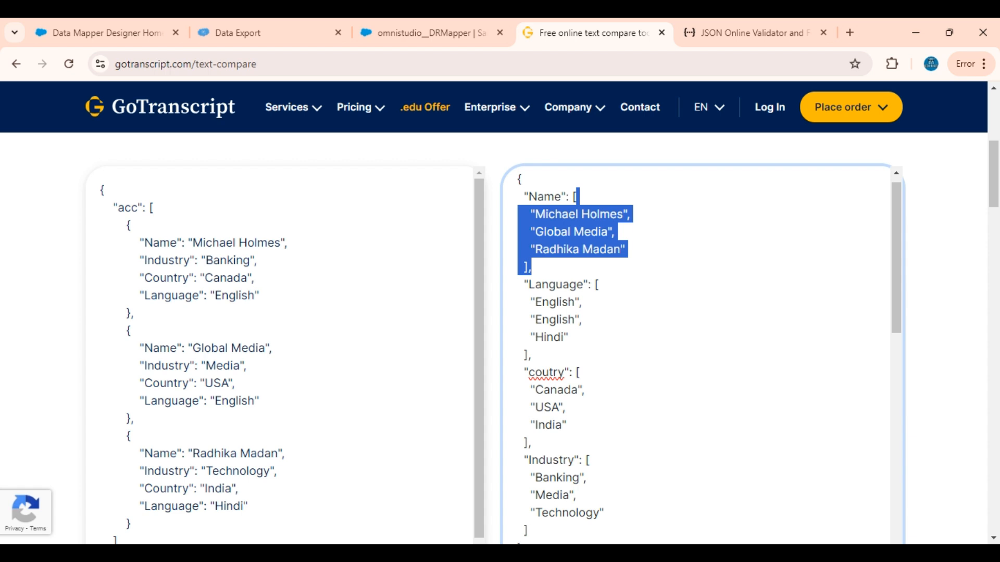
{"action": "left_click_drag", "start_coordinate": [532, 356], "coordinate": [517, 215]}
{"action": "scroll", "coordinate": [576, 304], "scroll_direction": "down", "scroll_amount": 2}
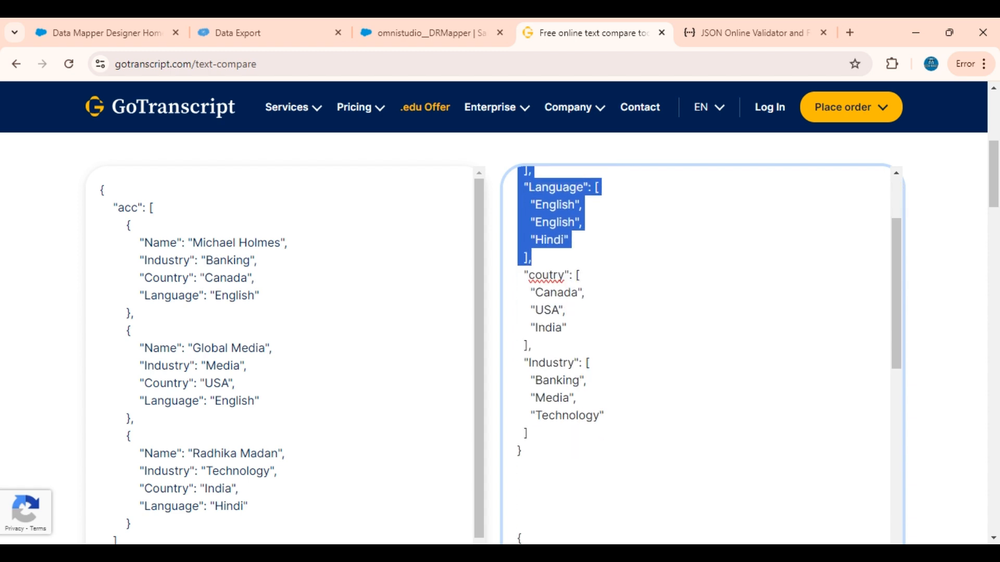
{"action": "scroll", "coordinate": [576, 304], "scroll_direction": "up", "scroll_amount": 2}
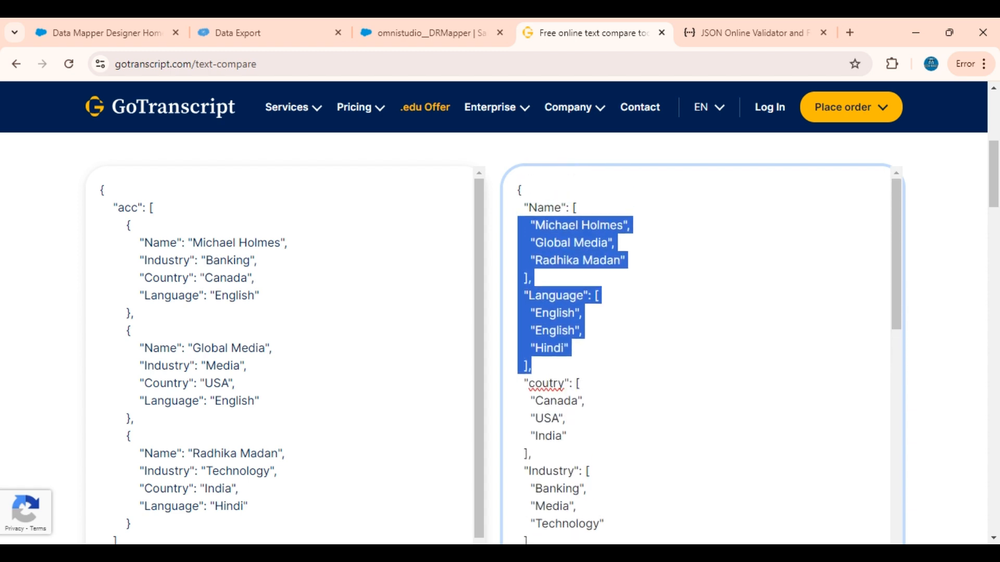
{"action": "scroll", "coordinate": [698, 354], "scroll_direction": "down", "scroll_amount": 2}
{"action": "scroll", "coordinate": [697, 354], "scroll_direction": "up", "scroll_amount": 1}
{"action": "scroll", "coordinate": [697, 354], "scroll_direction": "down", "scroll_amount": 1}
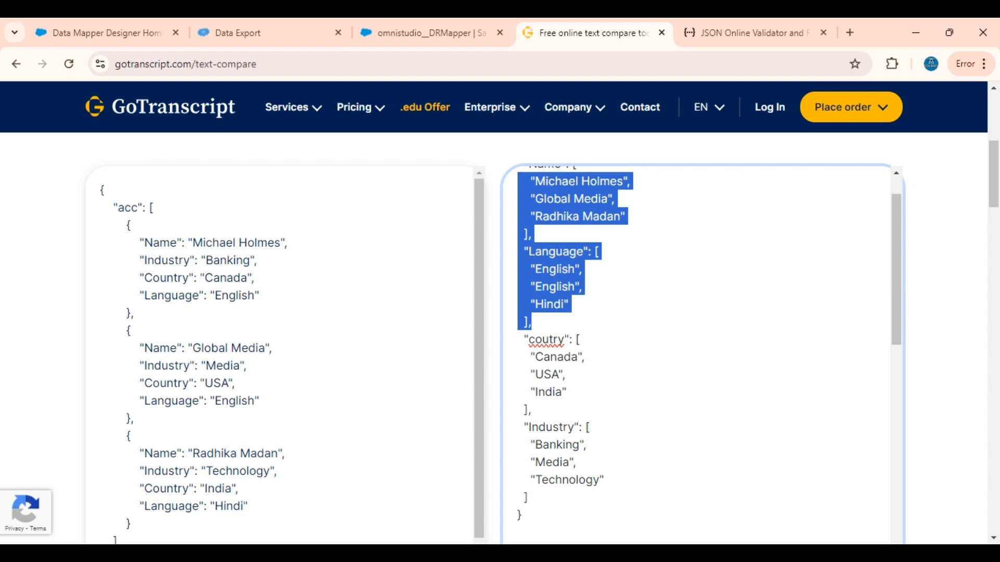
{"action": "scroll", "coordinate": [697, 354], "scroll_direction": "up", "scroll_amount": 2}
Step: Switch to the Salesforce Omnistudio Data Mapper list and start a new data mapper named ObjPropertyValuesIntoArrayValues
{"action": "left_click", "coordinate": [89, 21]}
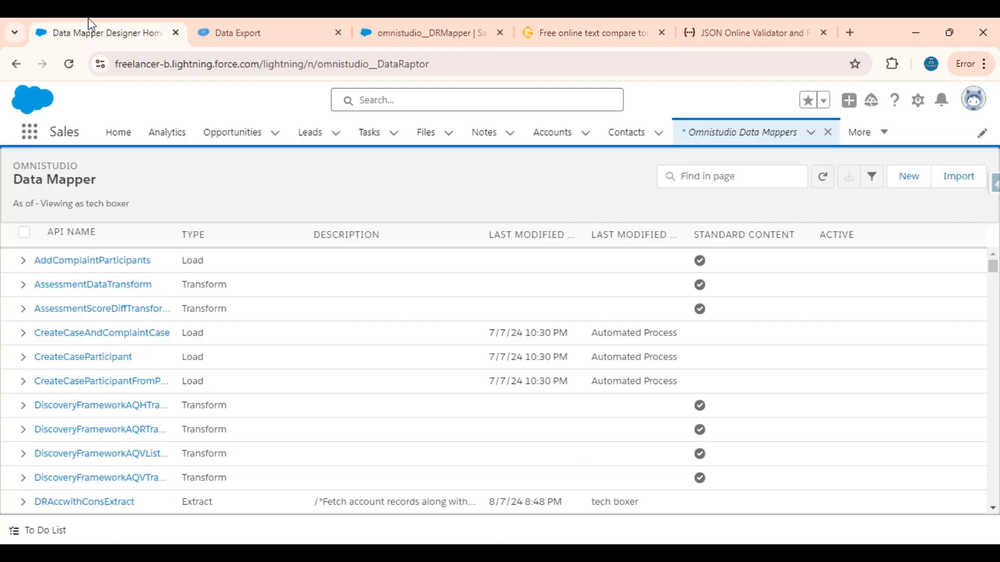
{"action": "left_click", "coordinate": [902, 185]}
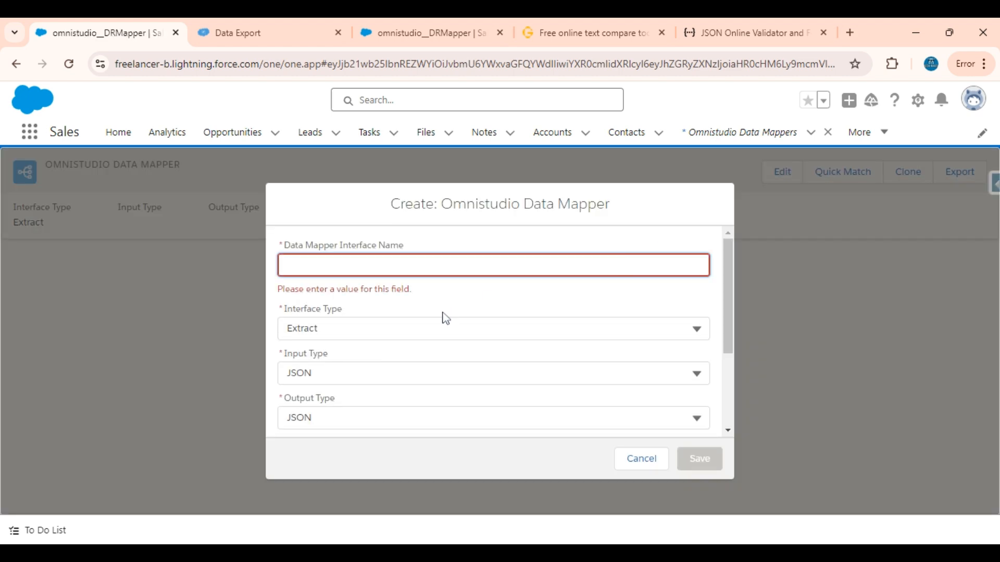
{"action": "type", "text": "DR"}
{"action": "key", "text": "BackSpace"}
{"action": "key", "text": "BackSpace"}
{"action": "type", "text": "DR"}
{"action": "key", "text": "BackSpace"}
{"action": "key", "text": "BackSpace"}
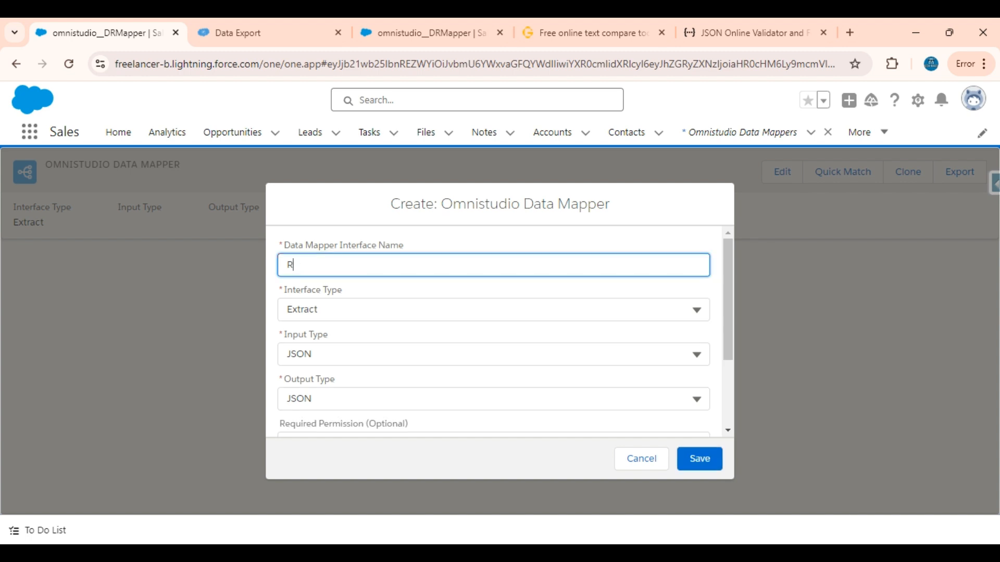
{"action": "type", "text": "Obj"}
{"action": "type", "text": "Proper"}
{"action": "type", "text": "ties"}
{"action": "key", "text": "BackSpace"}
{"action": "key", "text": "BackSpace"}
{"action": "key", "text": "BackSpace"}
{"action": "type", "text": "yValuesInto"}
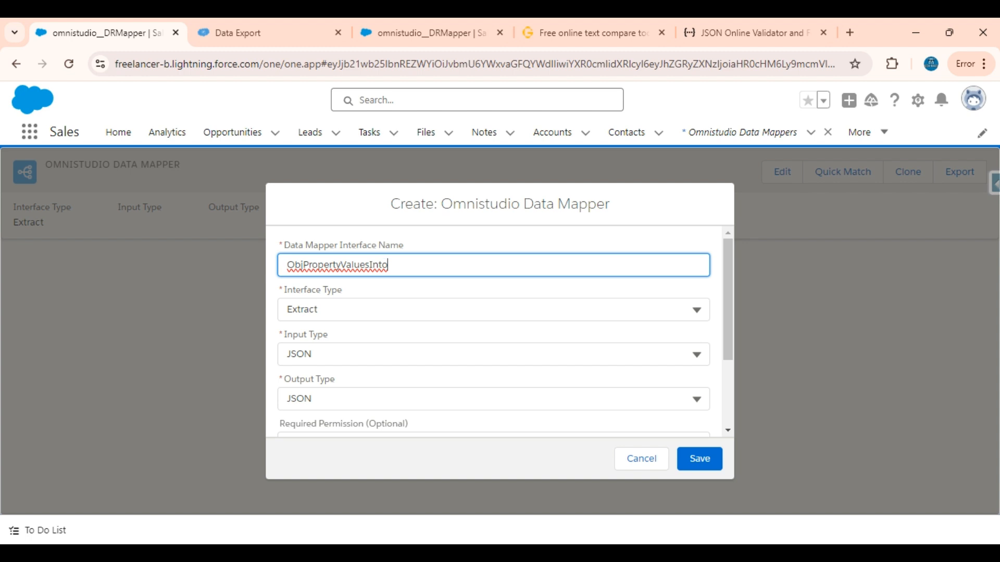
{"action": "type", "text": "Arra"}
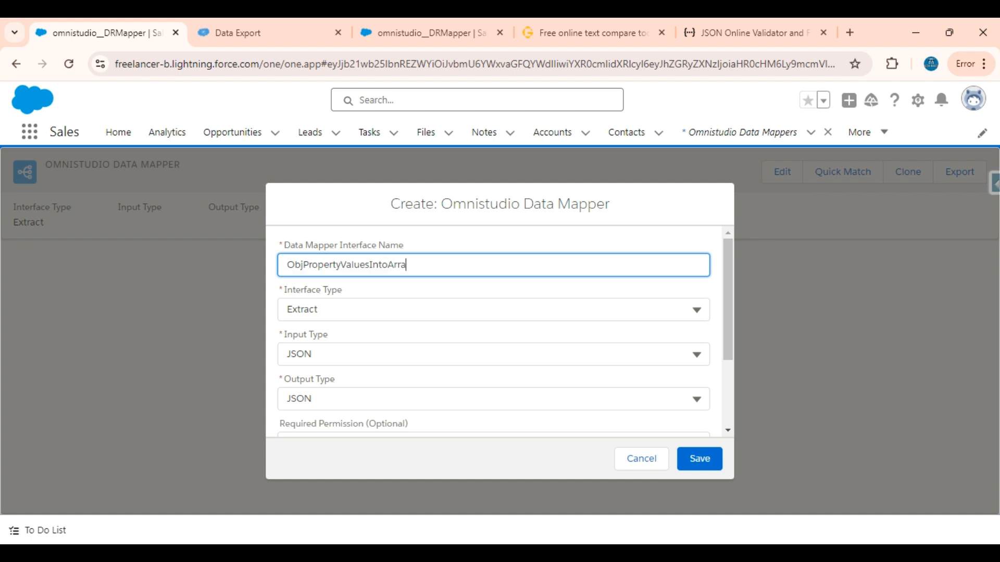
{"action": "type", "text": "yValues"}
Step: Set the new data mapper's interface type to Transform and save it with JSON input and output
{"action": "key", "text": "Tab"}
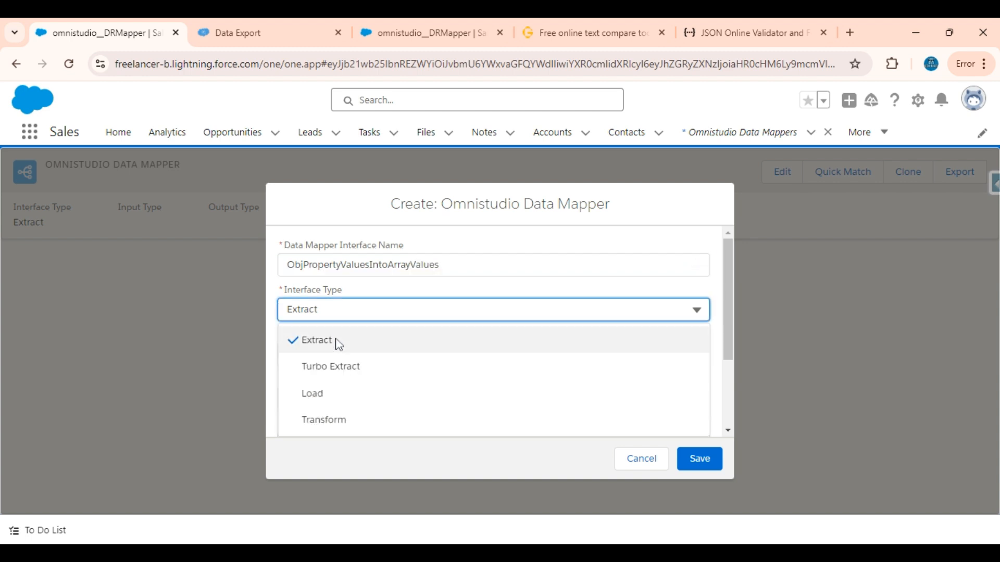
{"action": "left_click", "coordinate": [324, 421]}
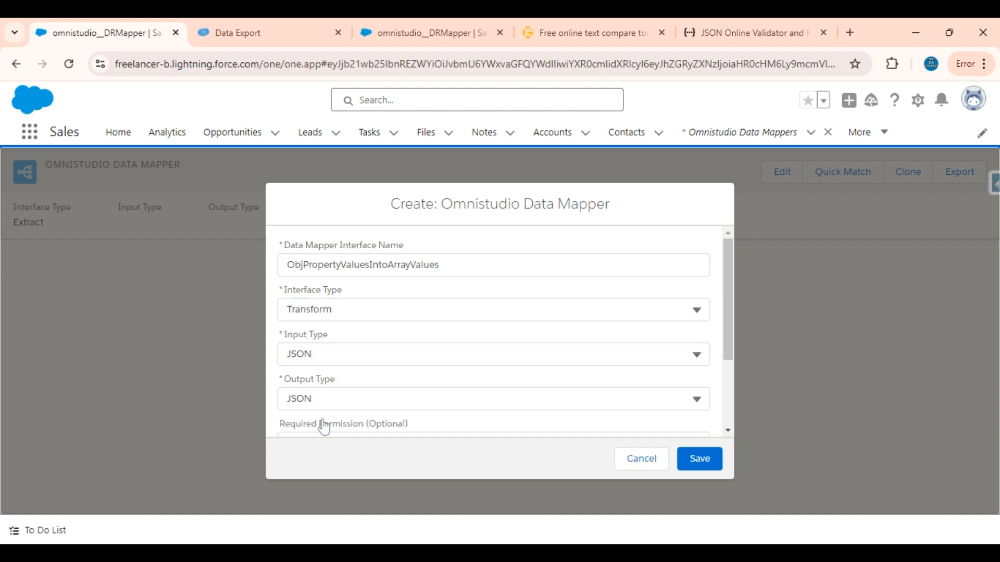
{"action": "scroll", "coordinate": [506, 379], "scroll_direction": "down", "scroll_amount": 3}
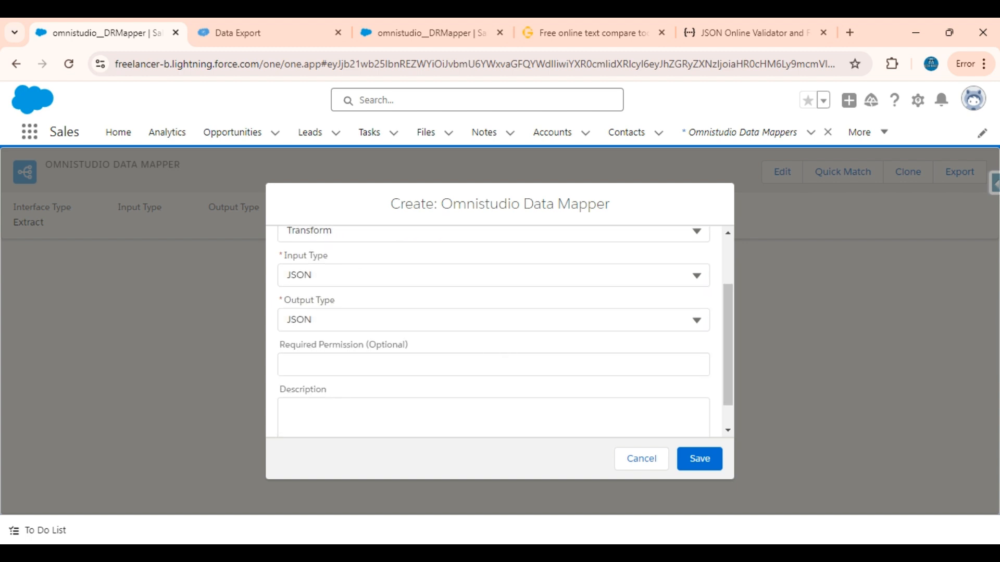
{"action": "left_click", "coordinate": [699, 459]}
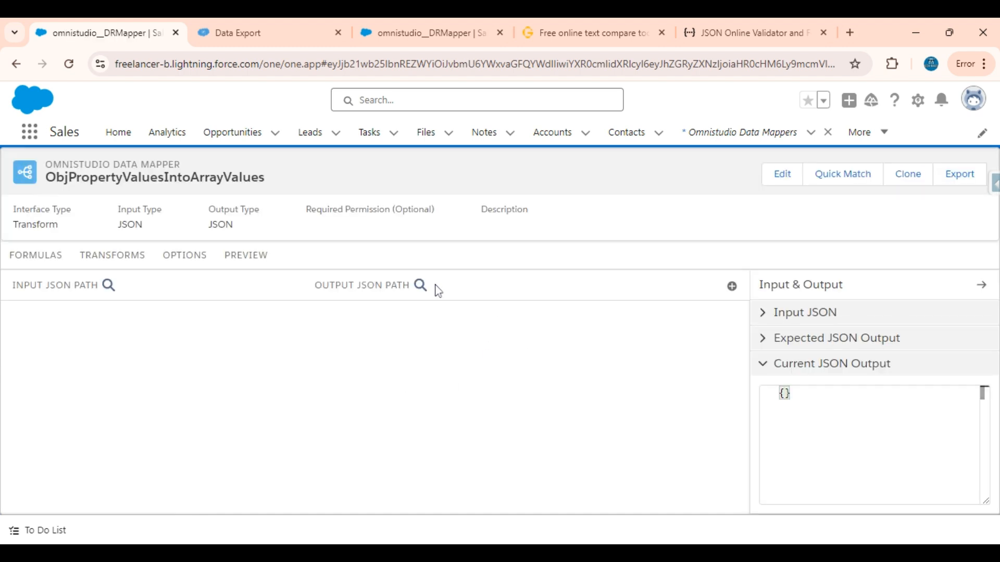
Step: Copy the entire source JSON with the acc array from the text comparison page into the data mapper's Input JSON
{"action": "left_click", "coordinate": [599, 27]}
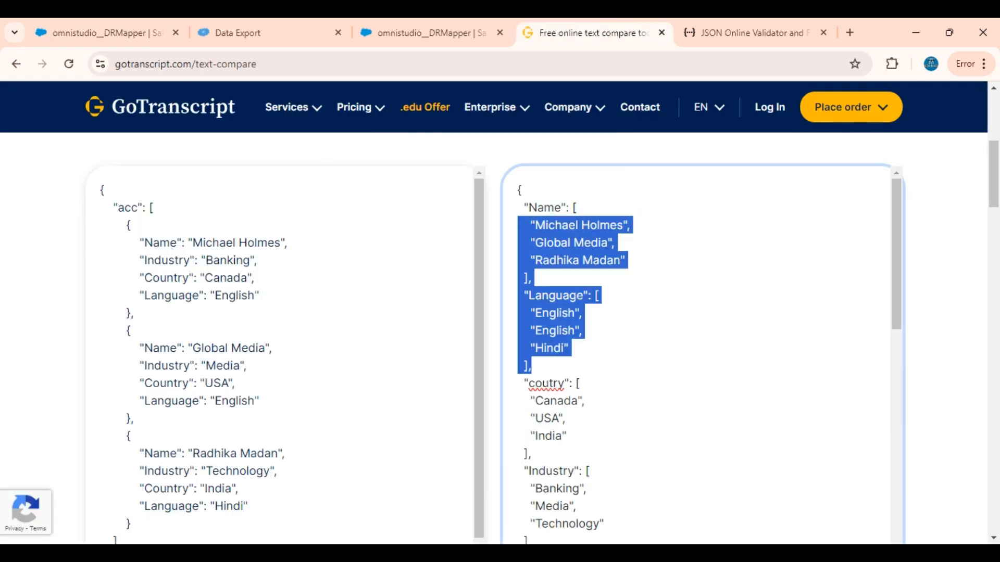
{"action": "scroll", "coordinate": [285, 354], "scroll_direction": "down", "scroll_amount": 1}
{"action": "scroll", "coordinate": [284, 354], "scroll_direction": "up", "scroll_amount": 1}
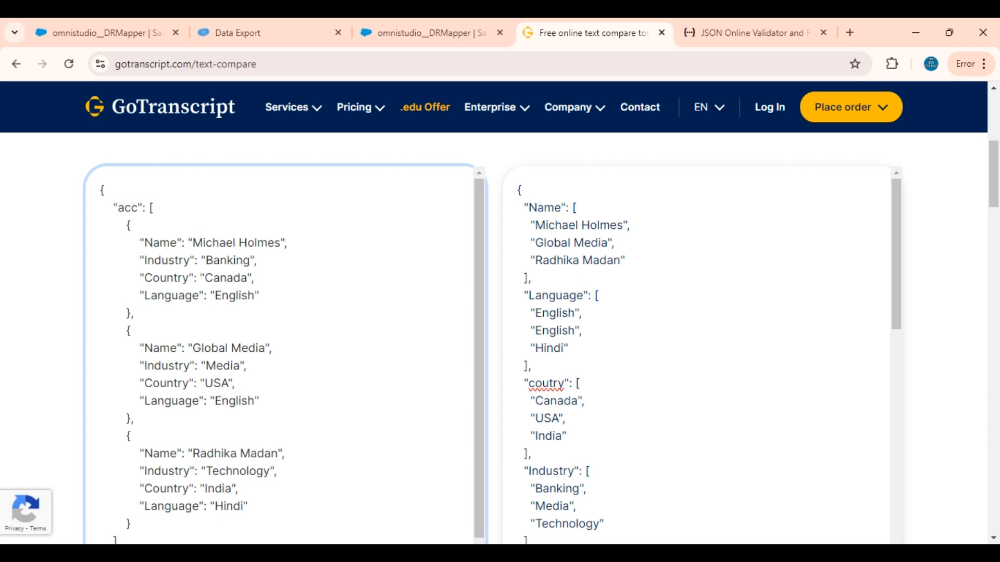
{"action": "scroll", "coordinate": [285, 354], "scroll_direction": "down", "scroll_amount": 2}
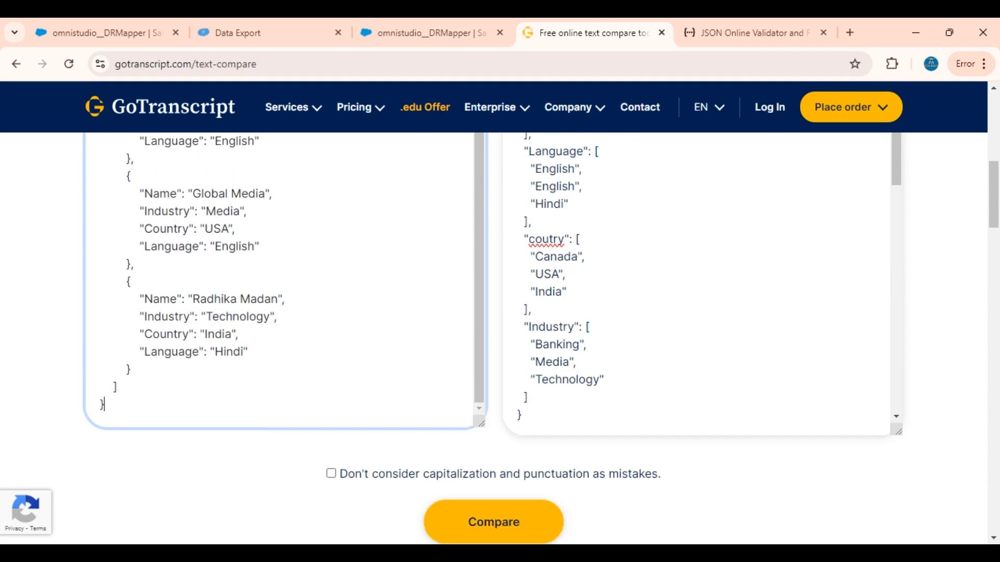
{"action": "key", "text": "ctrl+a"}
{"action": "left_click", "coordinate": [107, 29]}
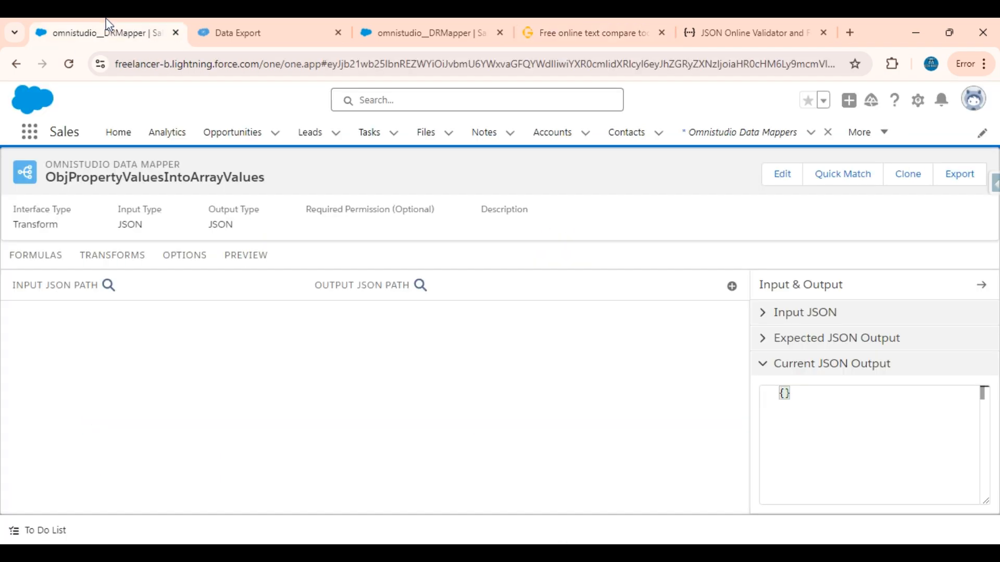
{"action": "left_click", "coordinate": [779, 313]}
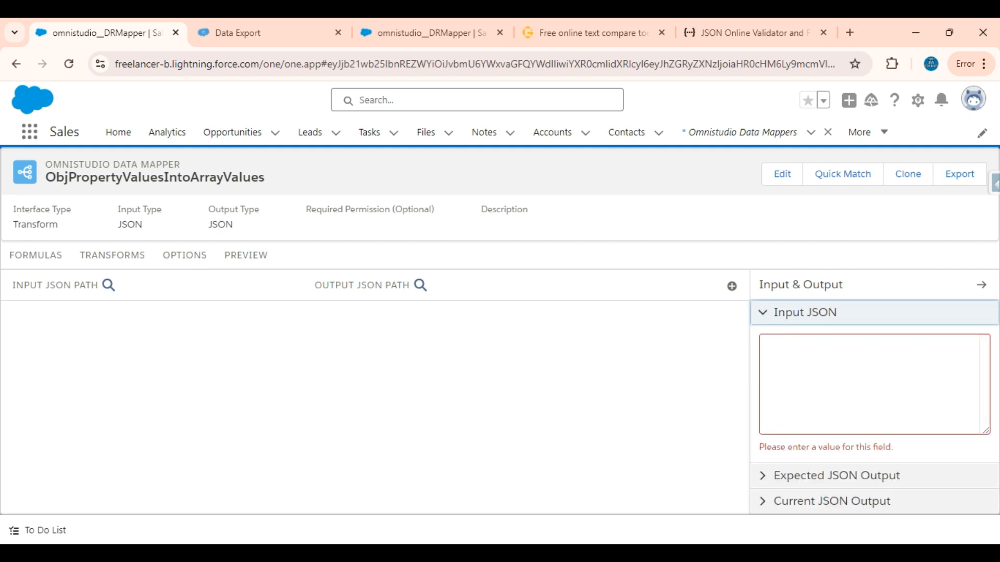
{"action": "left_click", "coordinate": [791, 359]}
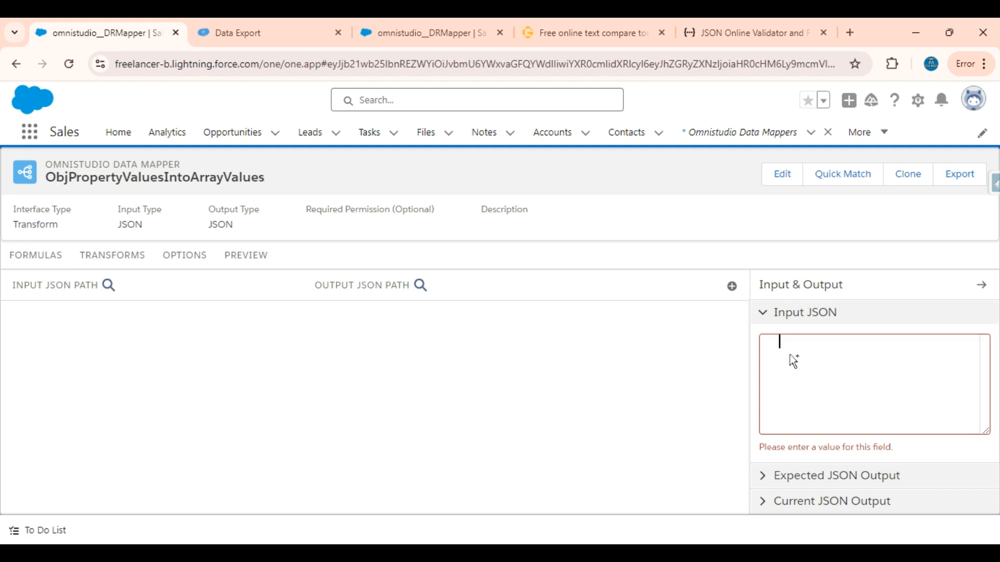
{"action": "key", "text": "ctrl+v"}
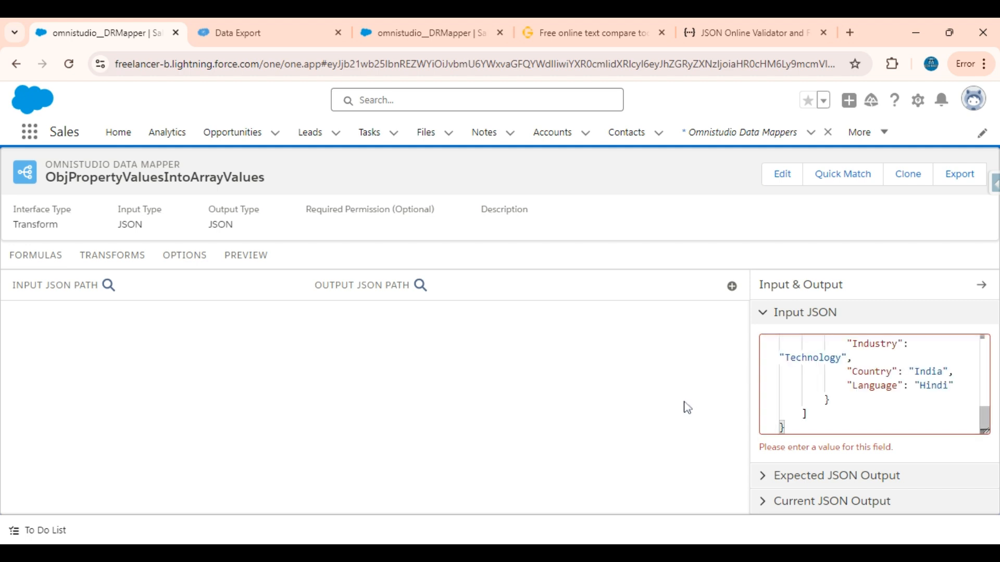
Step: Add a transform mapping with acc:Country as its input JSON path
{"action": "scroll", "coordinate": [782, 406], "scroll_direction": "up", "scroll_amount": 10}
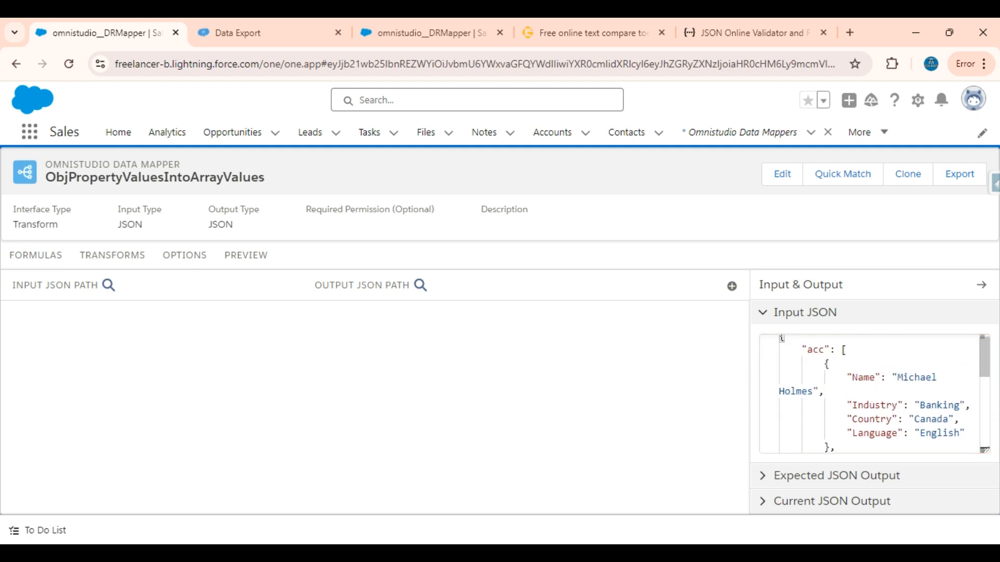
{"action": "scroll", "coordinate": [874, 394], "scroll_direction": "down", "scroll_amount": 5}
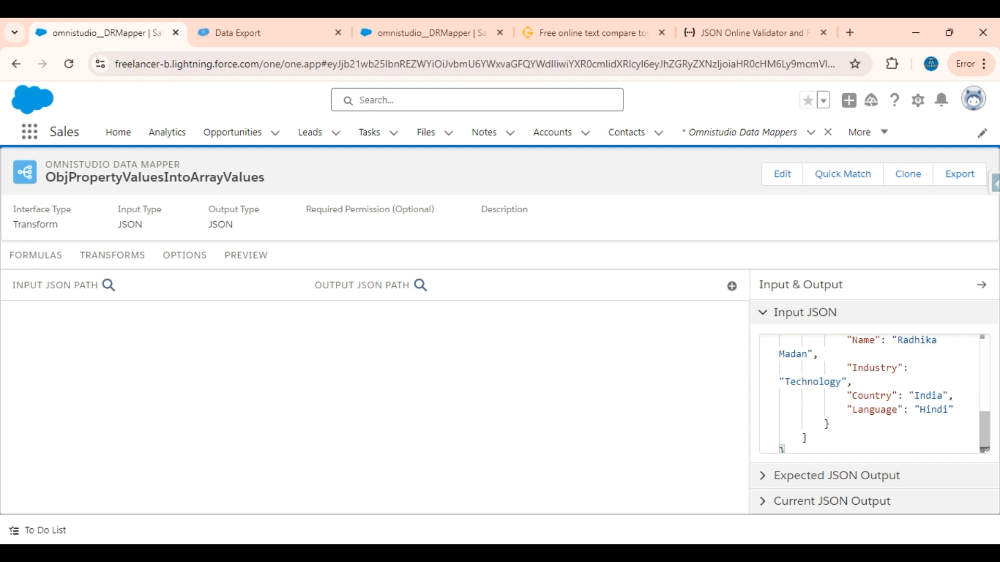
{"action": "scroll", "coordinate": [874, 394], "scroll_direction": "up", "scroll_amount": 2}
{"action": "scroll", "coordinate": [875, 394], "scroll_direction": "up", "scroll_amount": 1}
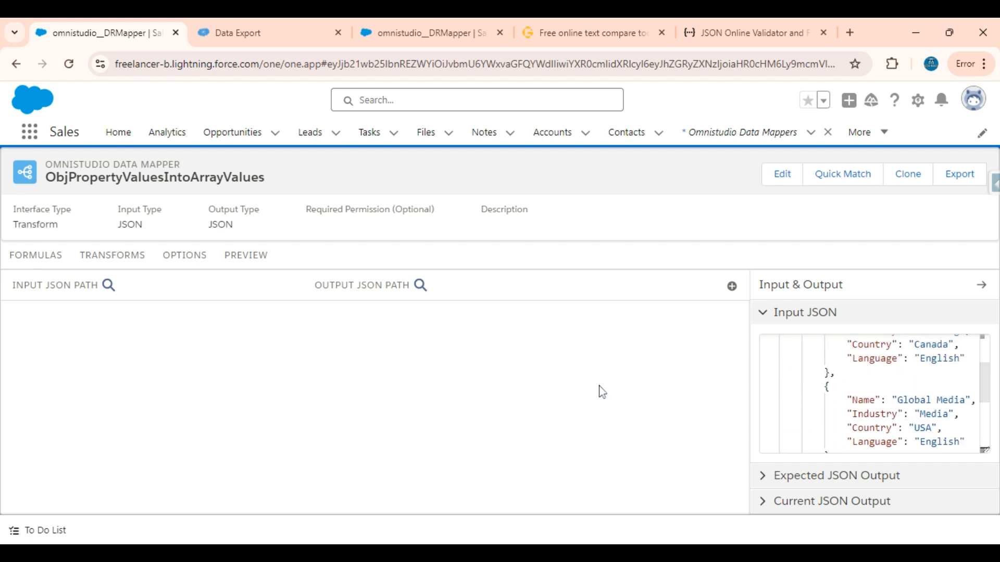
{"action": "scroll", "coordinate": [875, 394], "scroll_direction": "up", "scroll_amount": 2}
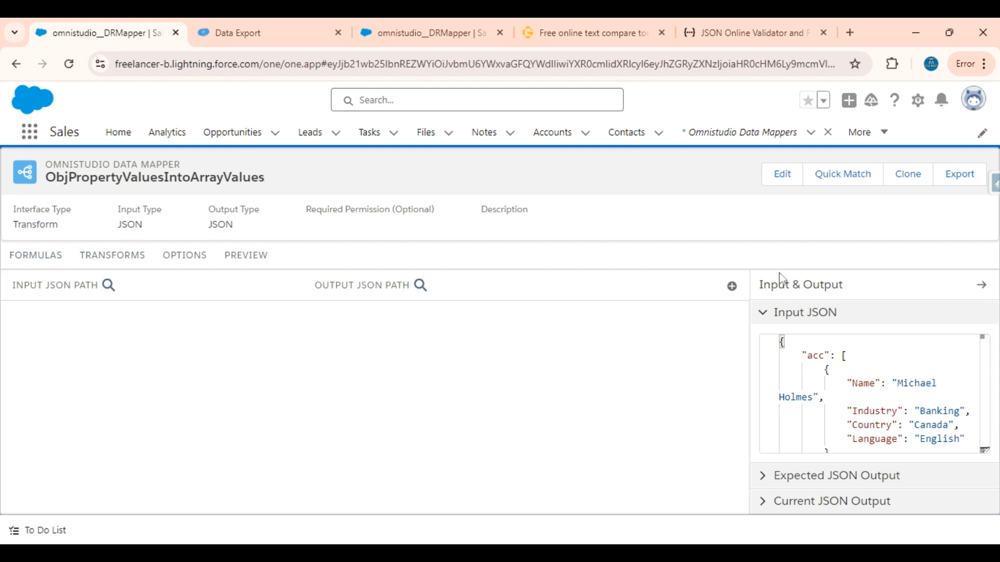
{"action": "left_click", "coordinate": [731, 286]}
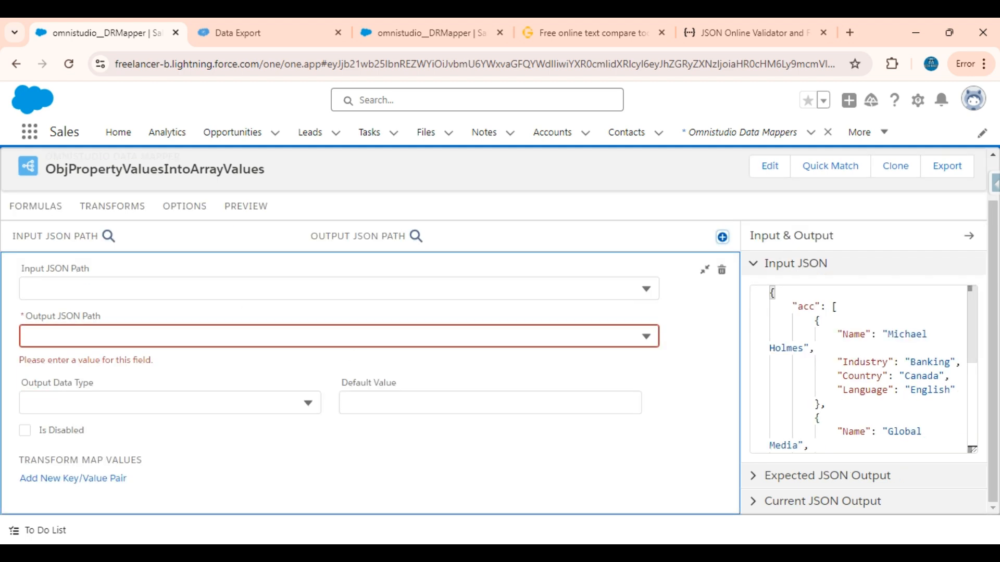
{"action": "left_click", "coordinate": [245, 289]}
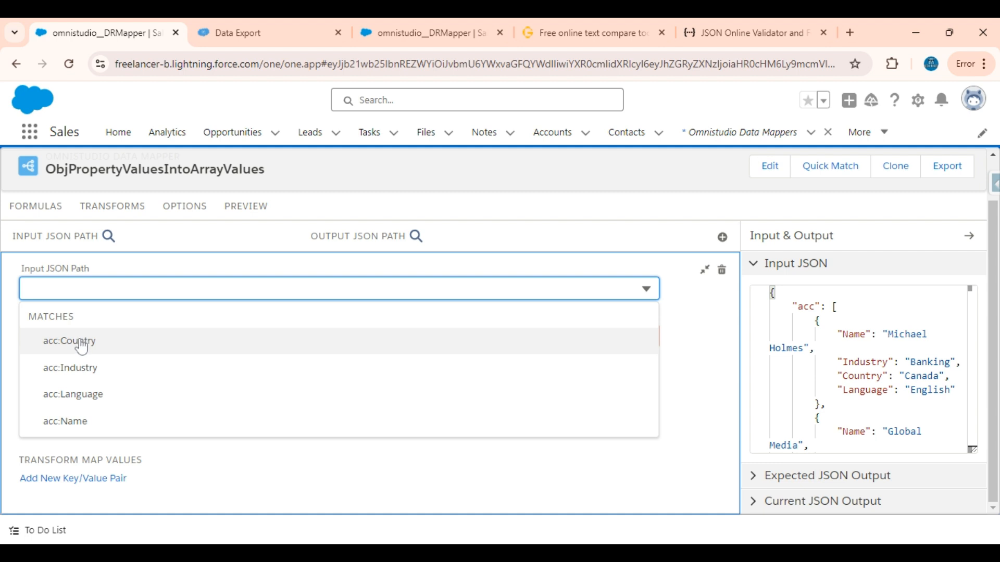
{"action": "left_click", "coordinate": [59, 342]}
{"action": "left_click", "coordinate": [156, 289]}
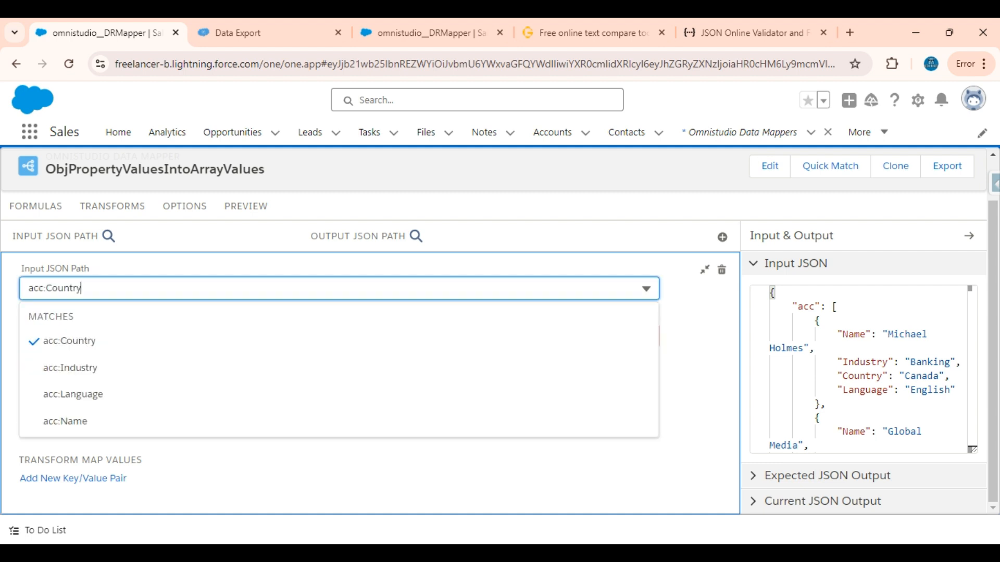
{"action": "key", "text": "ctrl+a"}
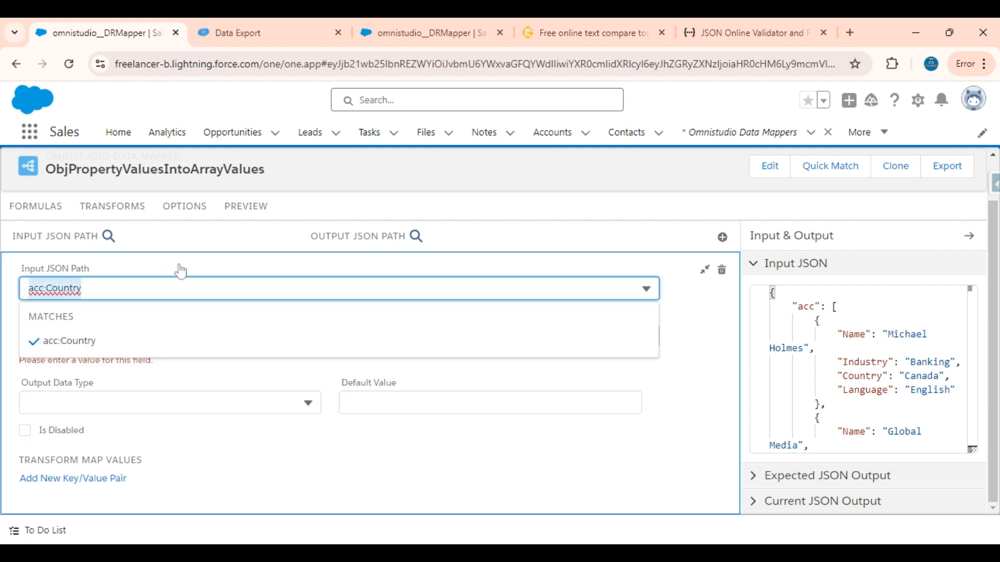
{"action": "left_click", "coordinate": [179, 267]}
Step: Set the mapping's output JSON path to Country
{"action": "left_click", "coordinate": [179, 336]}
{"action": "type", "text": "C"}
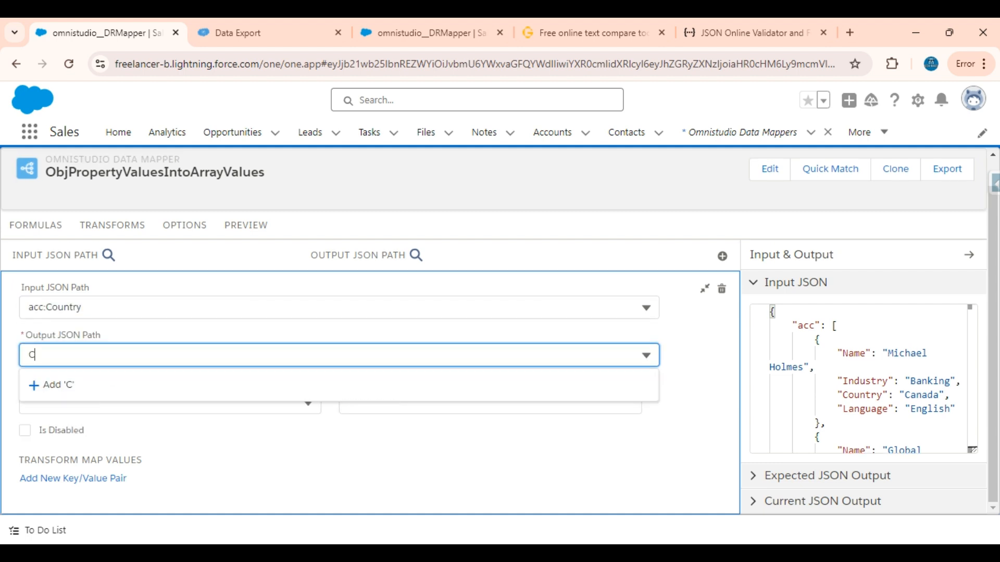
{"action": "type", "text": "ountry"}
{"action": "left_click", "coordinate": [87, 388]}
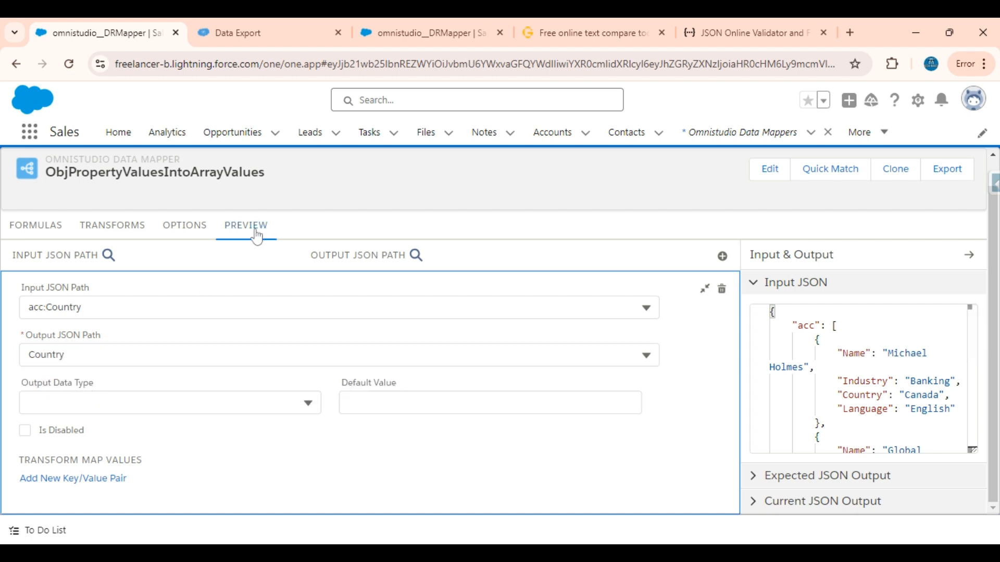
Step: Execute the data mapper in preview and examine how the Country values are structured in the response
{"action": "left_click", "coordinate": [253, 228]}
{"action": "left_click", "coordinate": [218, 500]}
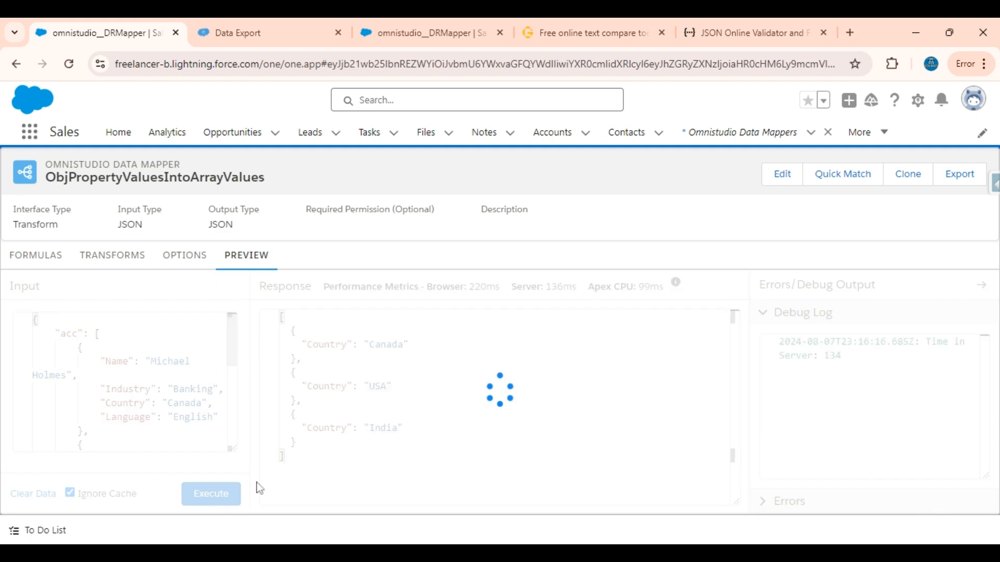
{"action": "left_click_drag", "start_coordinate": [290, 344], "coordinate": [295, 442]}
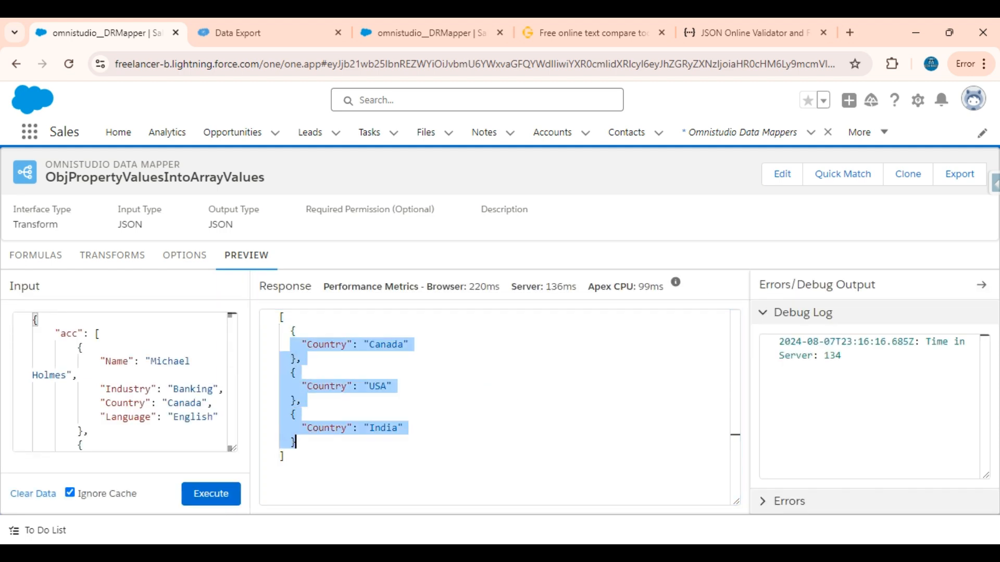
{"action": "left_click", "coordinate": [290, 330]}
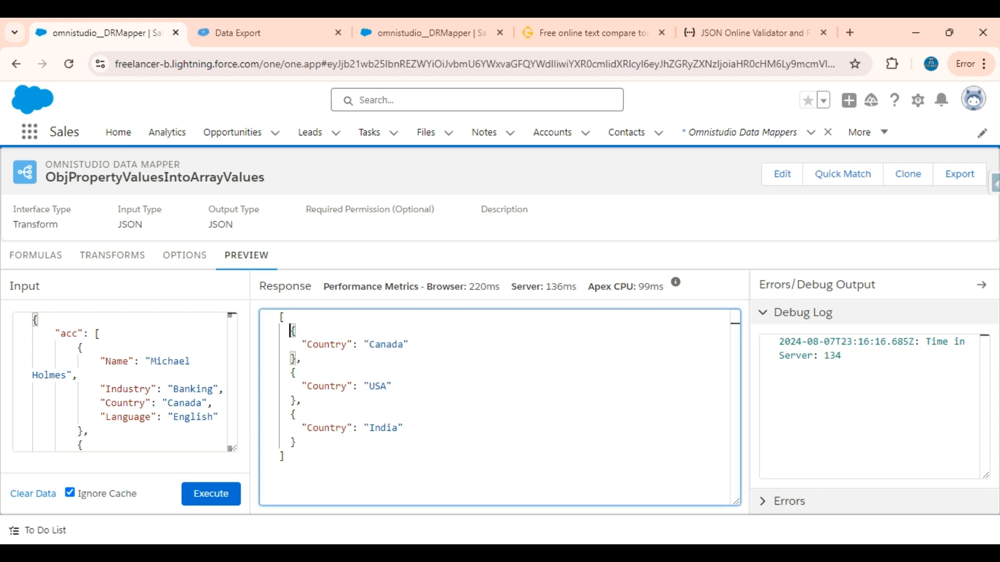
{"action": "left_click_drag", "start_coordinate": [290, 330], "coordinate": [295, 442]}
{"action": "left_click", "coordinate": [283, 317]}
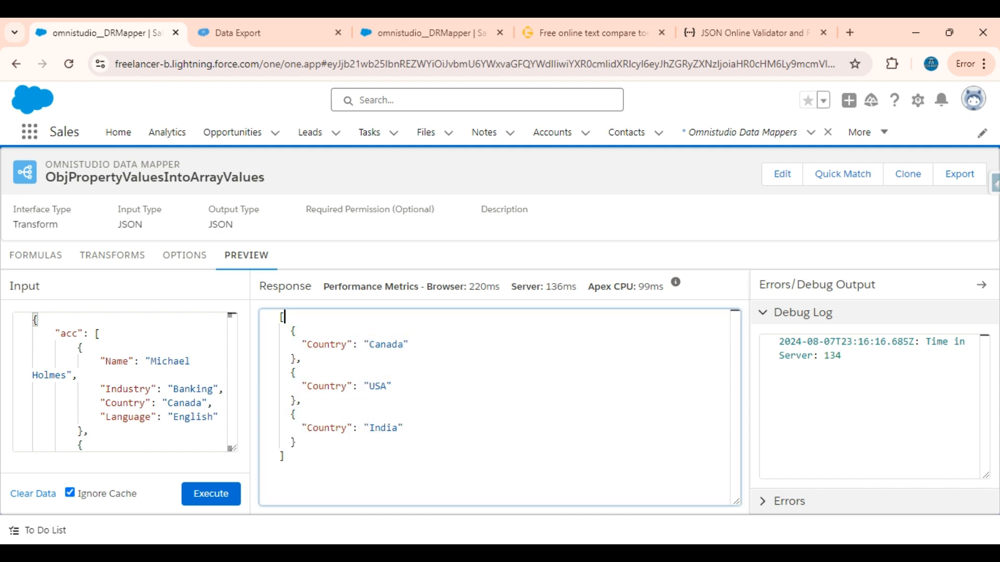
{"action": "double_click", "coordinate": [402, 344]}
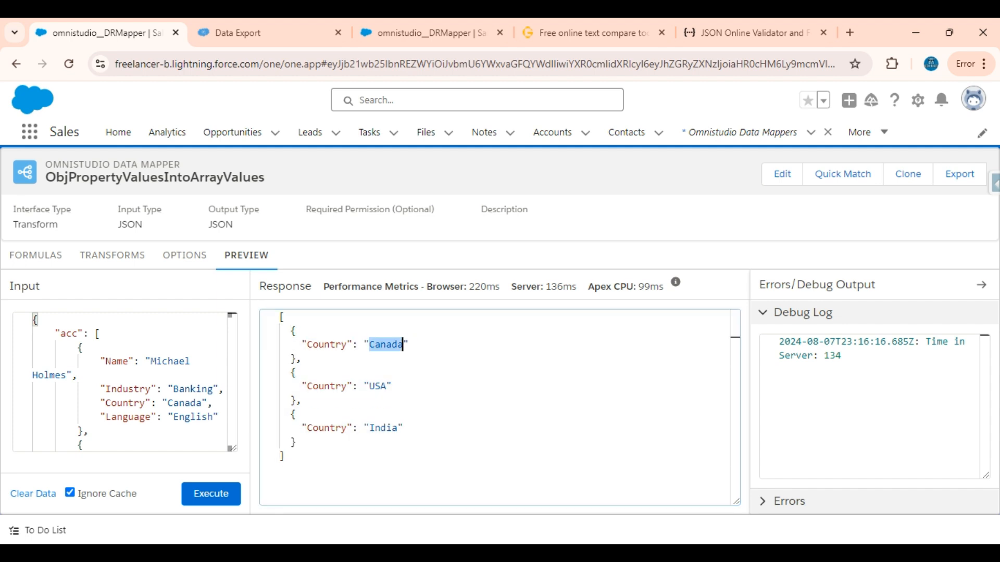
Step: Switch to the GoTranscript text comparison page and examine the target JSON's Name array against the source records
{"action": "left_click", "coordinate": [525, 22]}
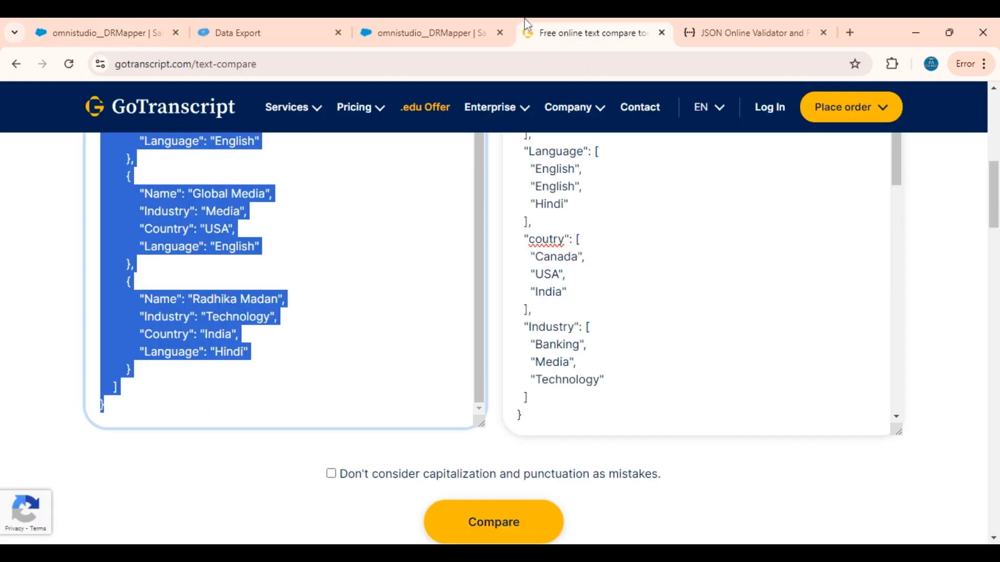
{"action": "left_click", "coordinate": [312, 246]}
{"action": "scroll", "coordinate": [313, 247], "scroll_direction": "up", "scroll_amount": 1}
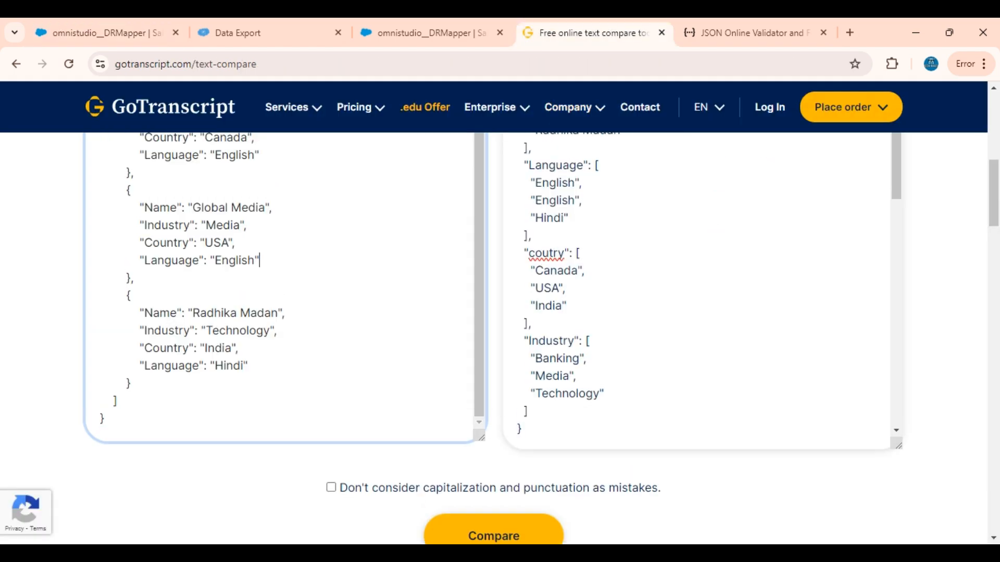
{"action": "scroll", "coordinate": [313, 247], "scroll_direction": "up", "scroll_amount": 2}
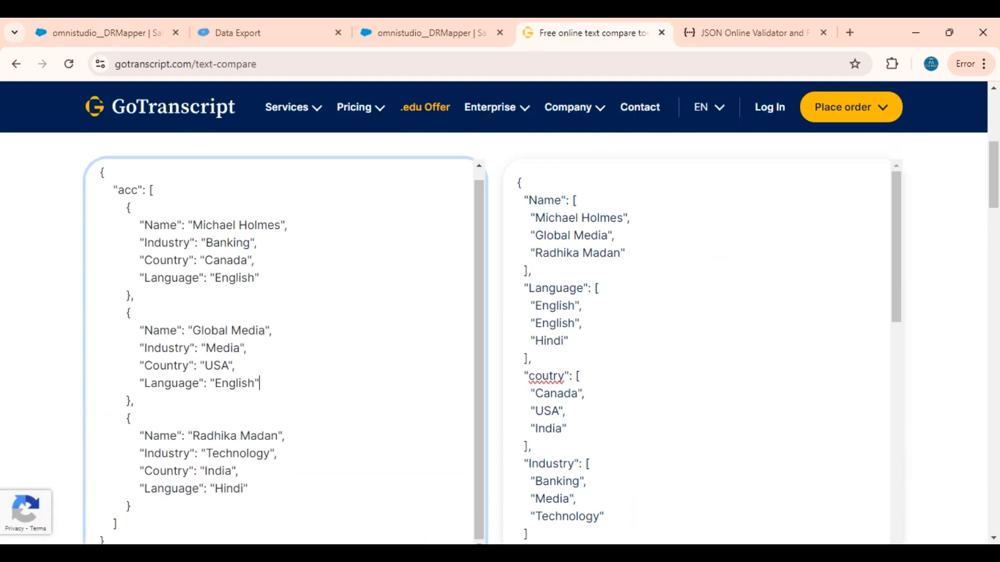
{"action": "left_click", "coordinate": [569, 200]}
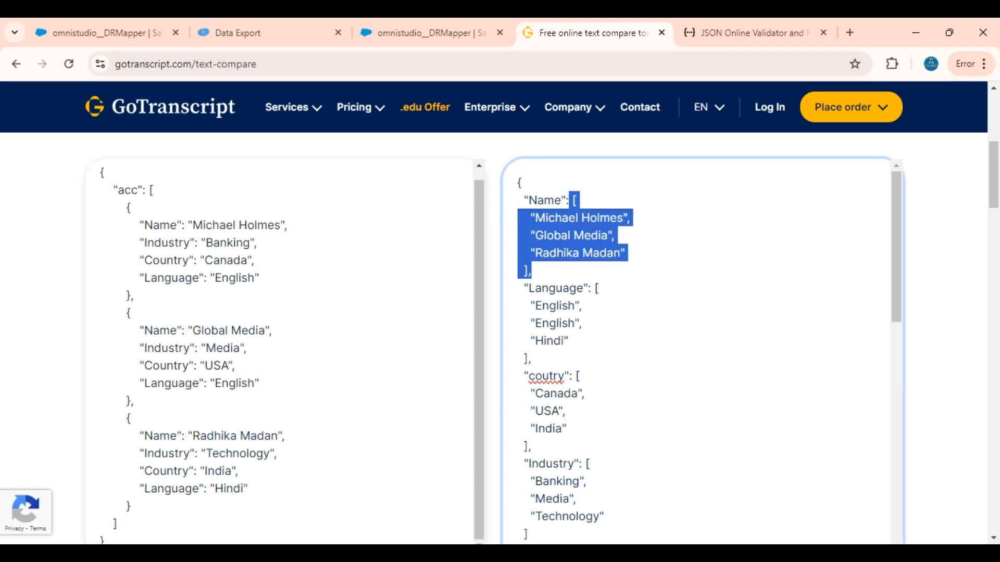
Step: Switch back to the Salesforce data mapper and add a blank formula
{"action": "left_click", "coordinate": [65, 20]}
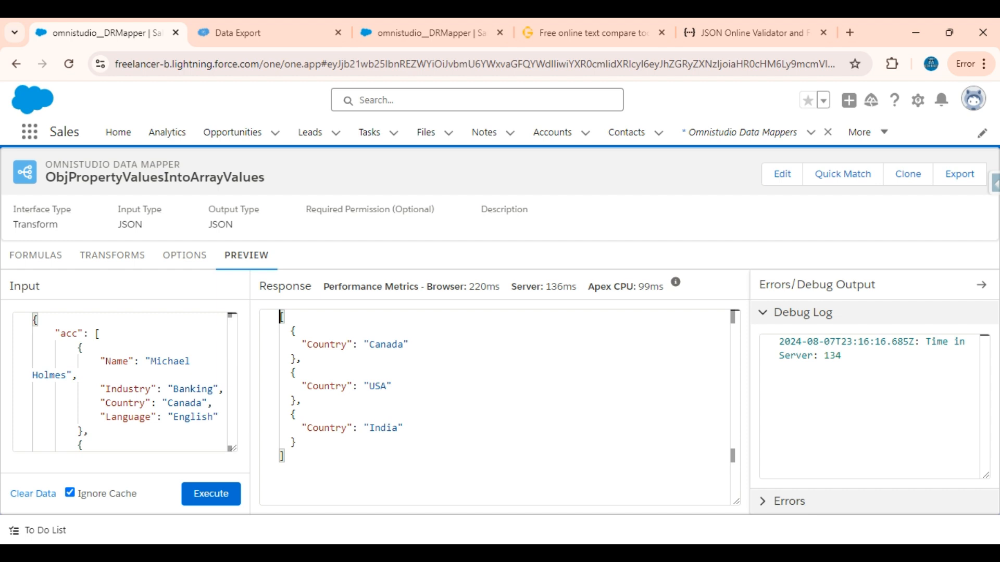
{"action": "left_click", "coordinate": [35, 261]}
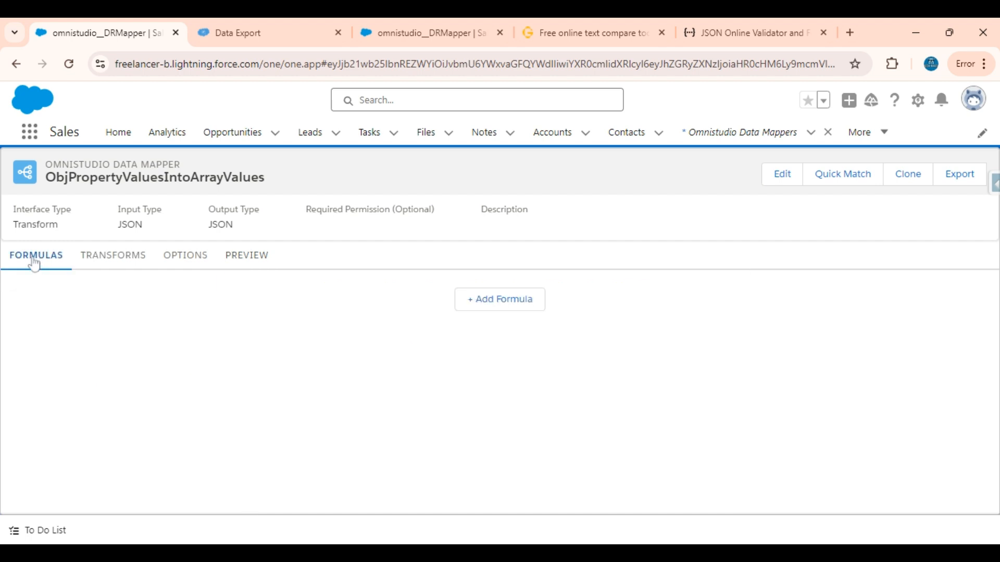
{"action": "left_click", "coordinate": [470, 299]}
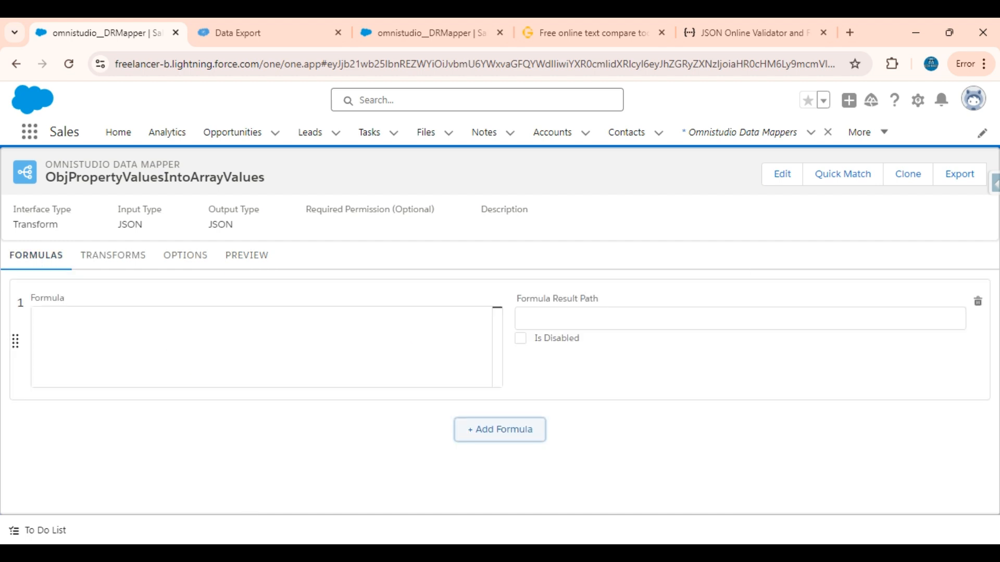
Step: Copy the mapping's input path acc:Country into both the formula and its result path
{"action": "left_click", "coordinate": [258, 259]}
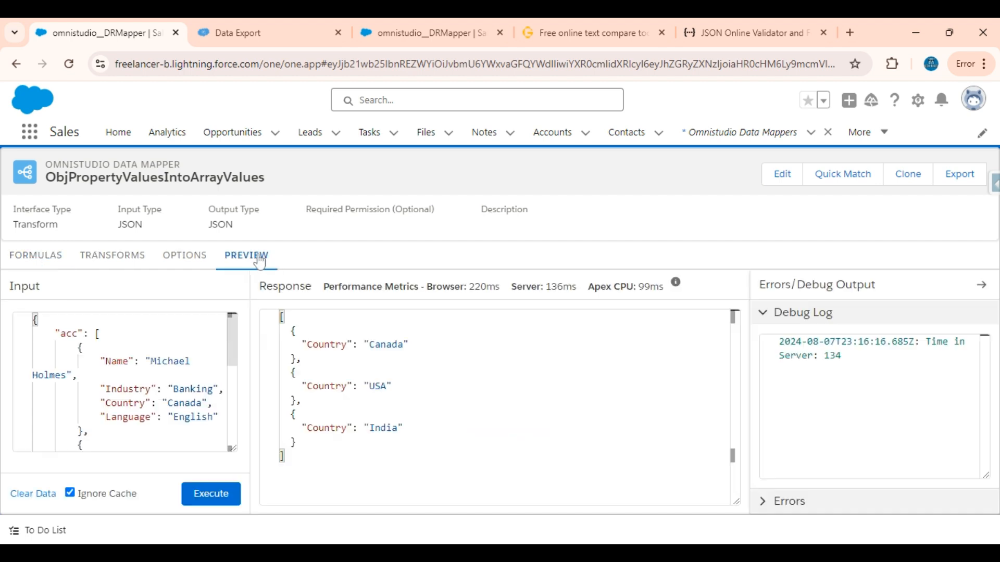
{"action": "left_click", "coordinate": [103, 267]}
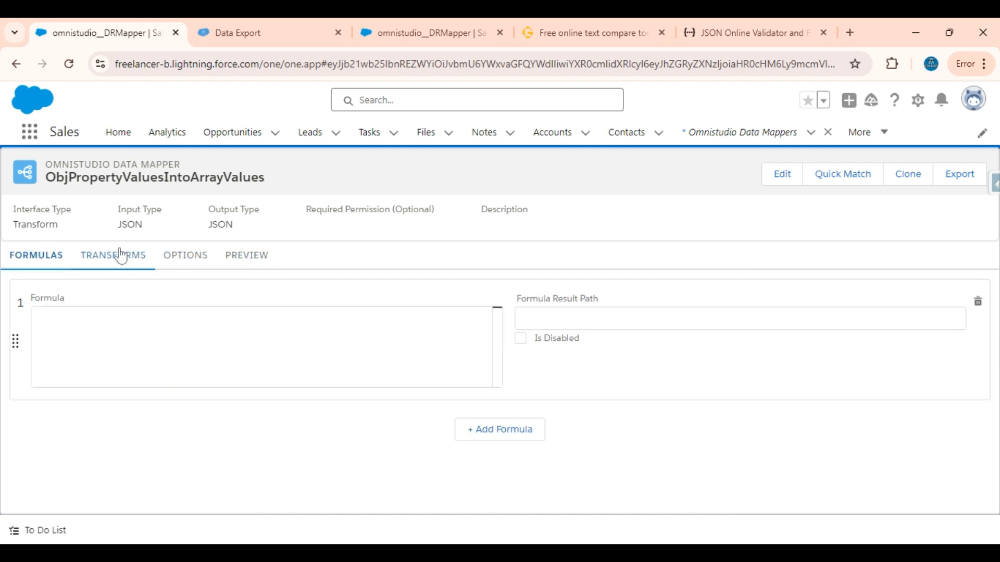
{"action": "left_click", "coordinate": [117, 254]}
{"action": "left_click", "coordinate": [69, 318]}
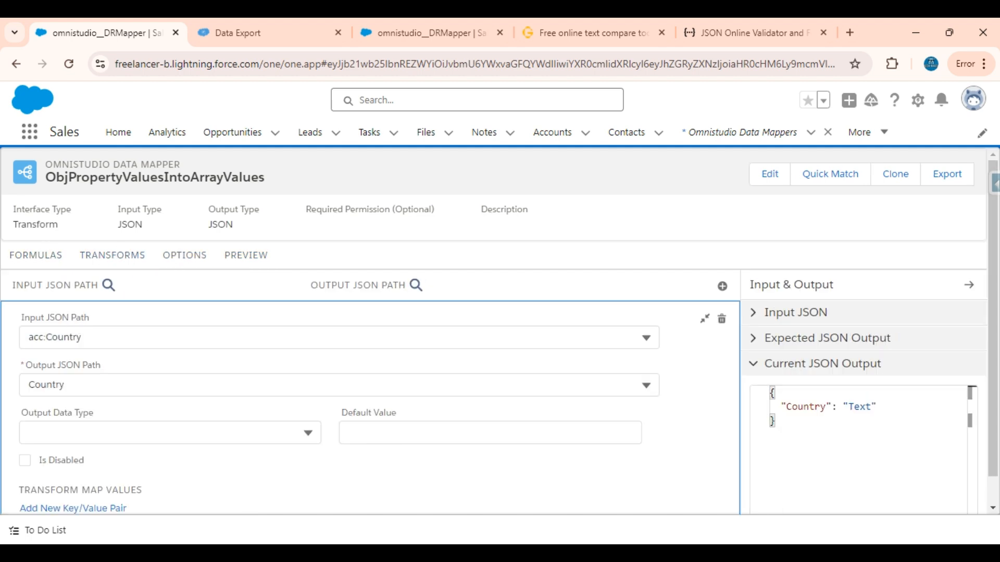
{"action": "left_click", "coordinate": [82, 336]}
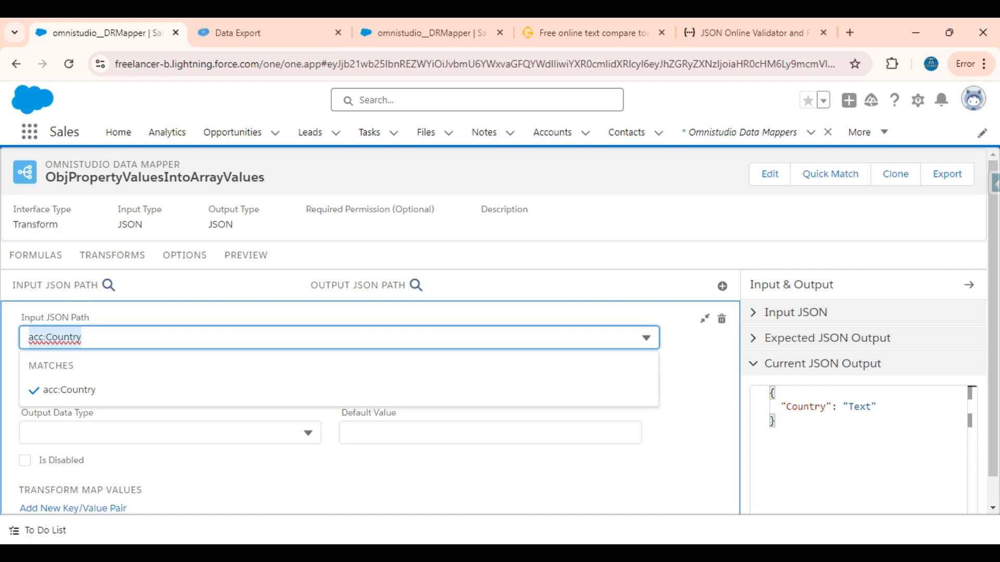
{"action": "left_click", "coordinate": [43, 264]}
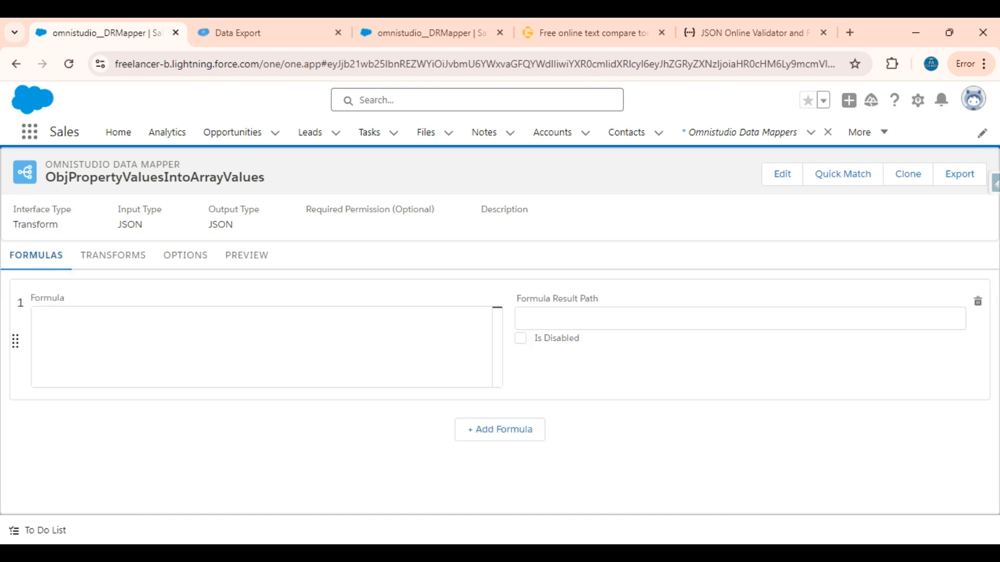
{"action": "type", "text": "acc:Country"}
{"action": "left_click", "coordinate": [561, 314]}
{"action": "type", "text": "acc:Country"}
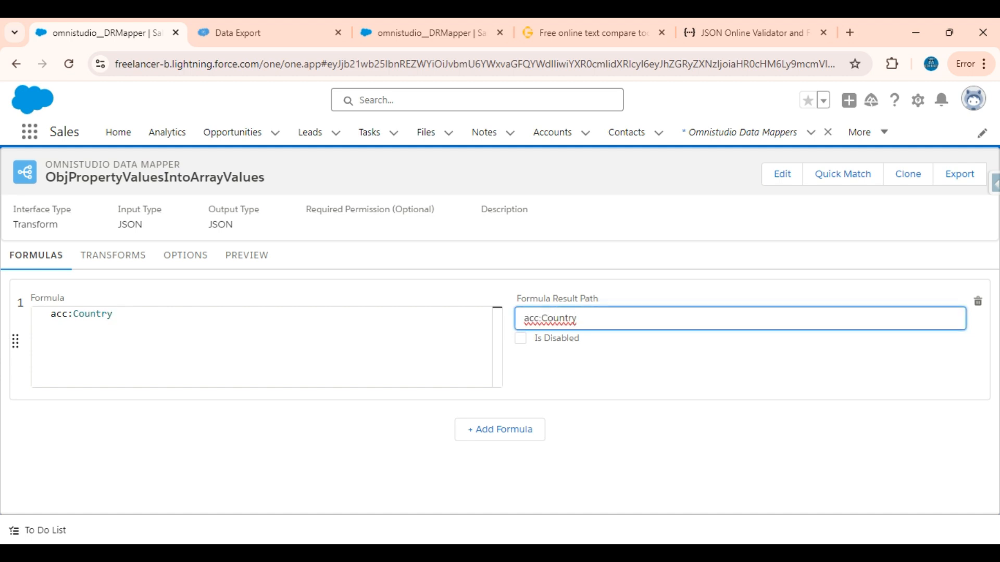
Step: Execute the preview again with the acc:Country formula in place and return to the formula
{"action": "left_click", "coordinate": [241, 261]}
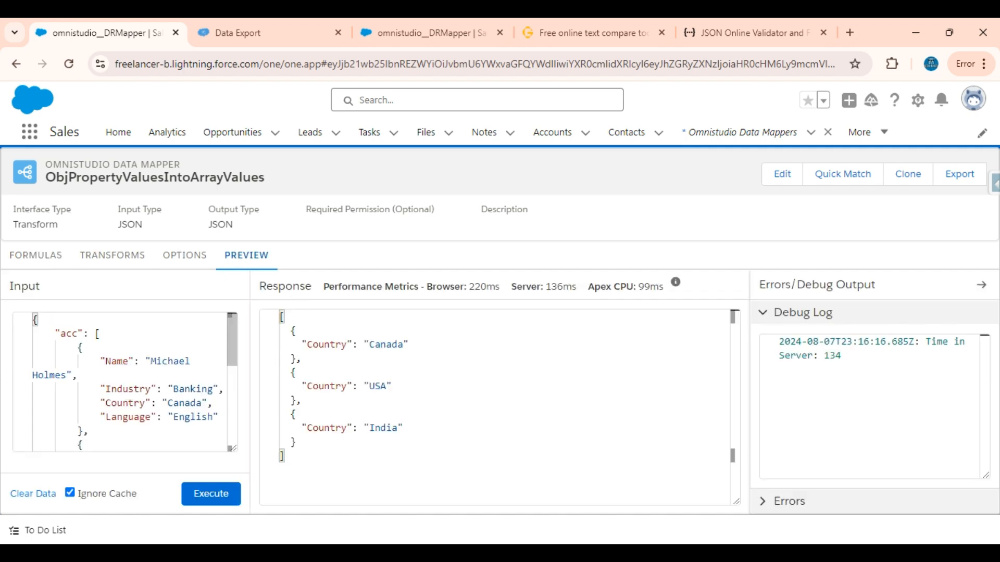
{"action": "left_click", "coordinate": [211, 494]}
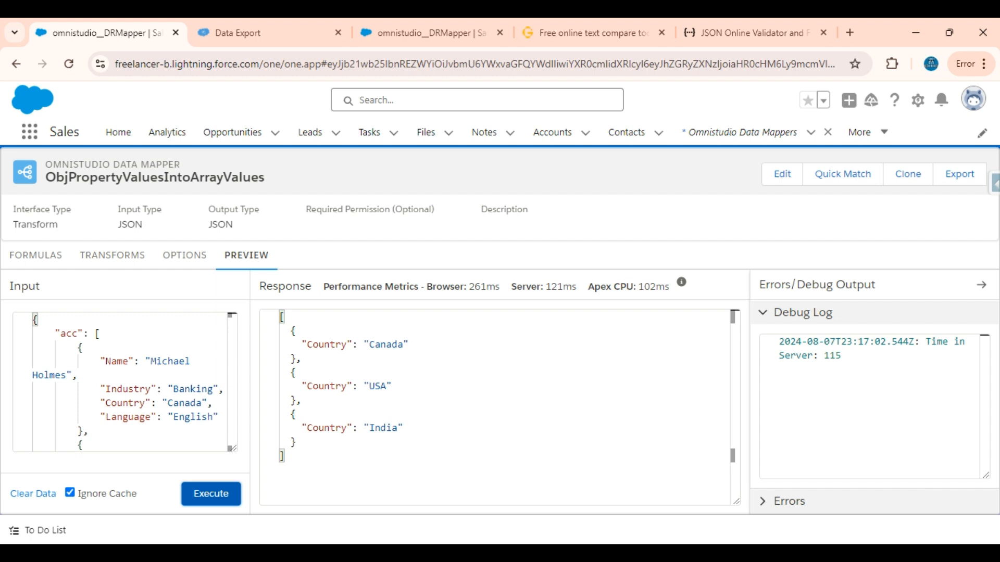
{"action": "left_click", "coordinate": [36, 255]}
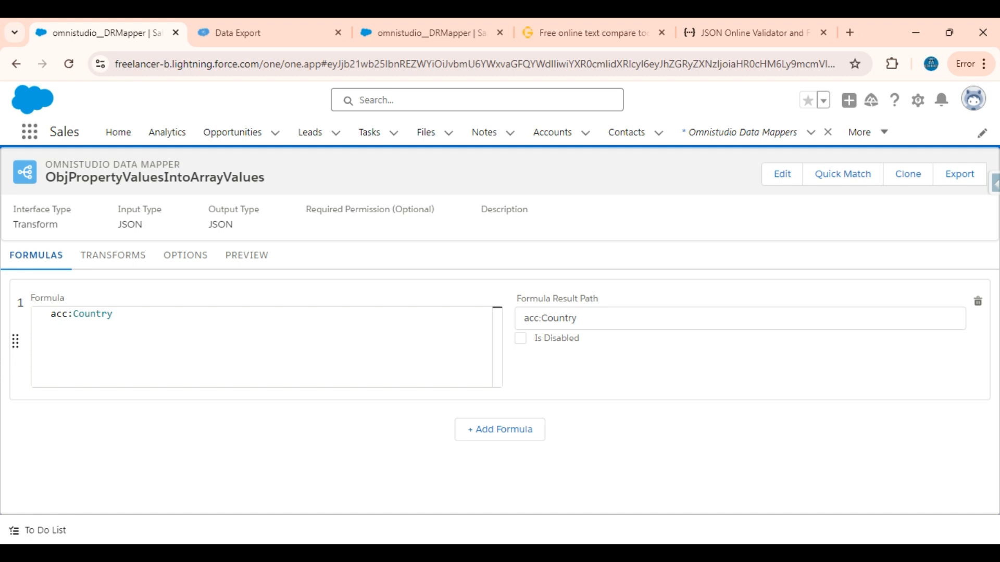
Step: Replace the formula's result path with Coutry and compare it with the field name in the formula
{"action": "left_click", "coordinate": [541, 318]}
{"action": "key", "text": "ctrl+a"}
{"action": "key", "text": "BackSpace"}
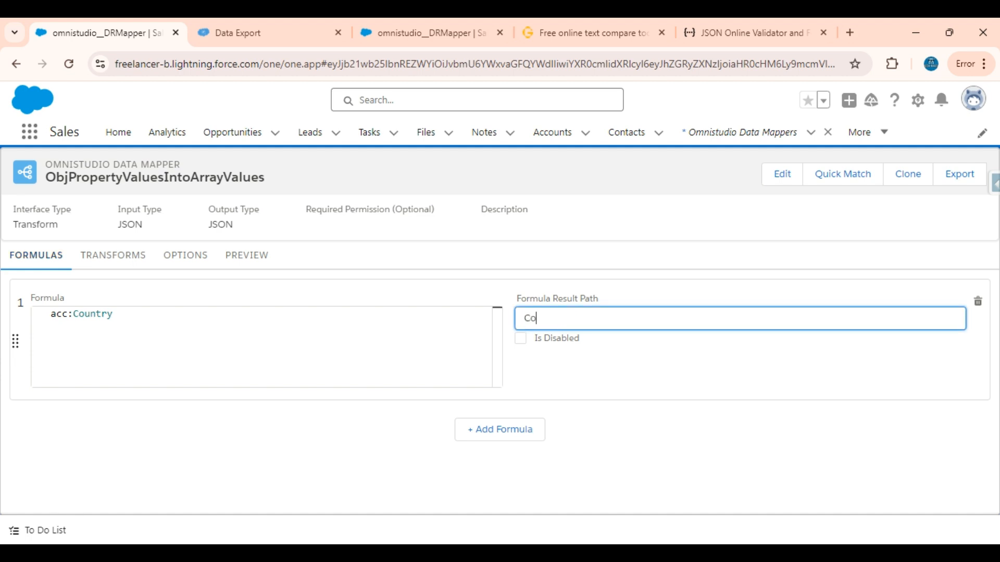
{"action": "type", "text": "Coutry"}
{"action": "left_click", "coordinate": [587, 386]}
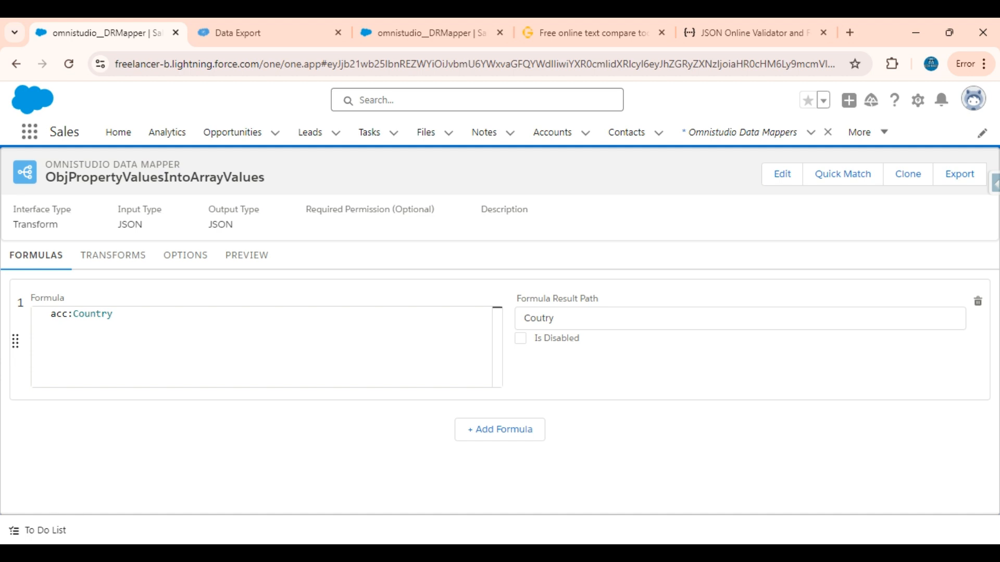
{"action": "double_click", "coordinate": [542, 318]}
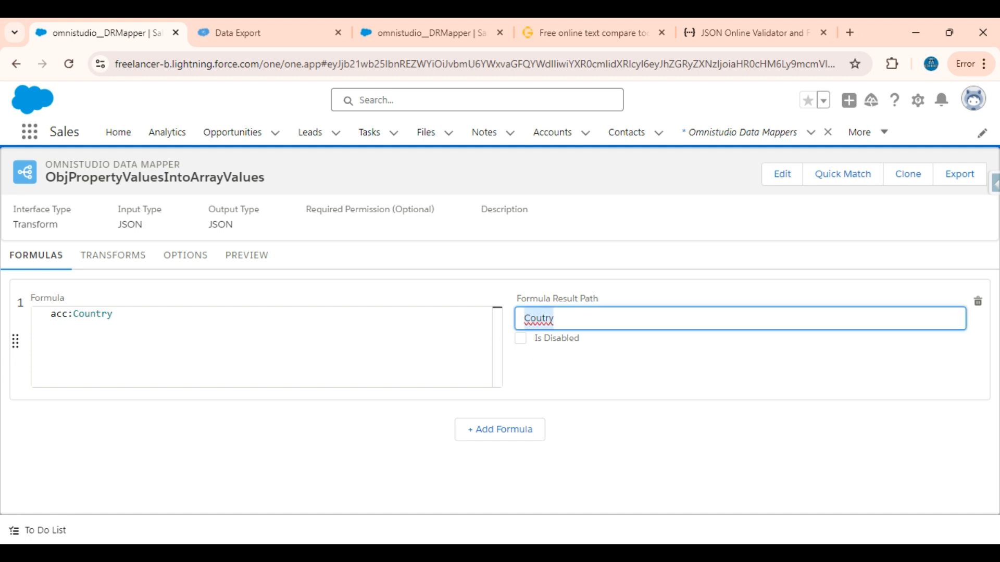
{"action": "double_click", "coordinate": [94, 313]}
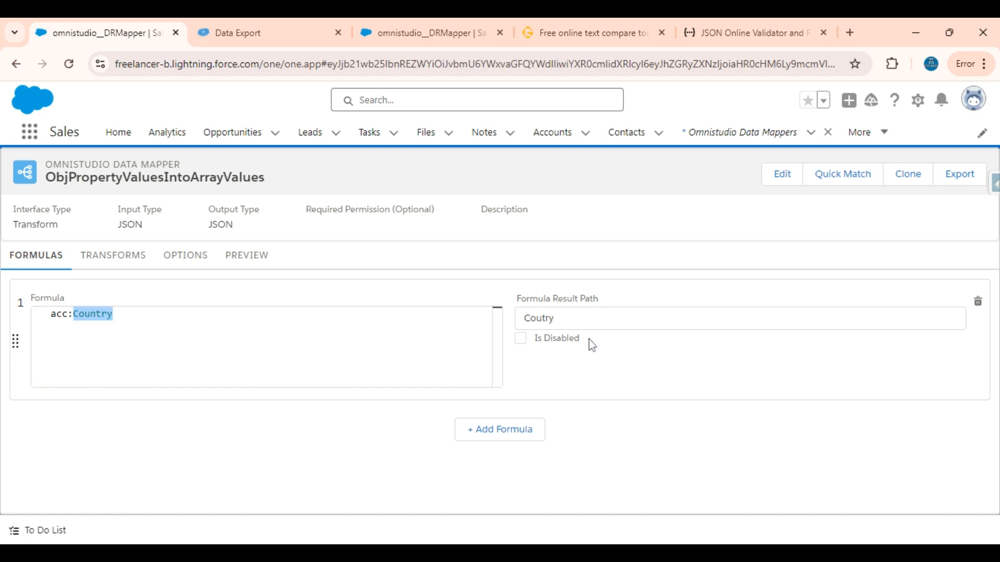
Step: Compare the acc:Country formula with the text of its result path
{"action": "left_click", "coordinate": [555, 318]}
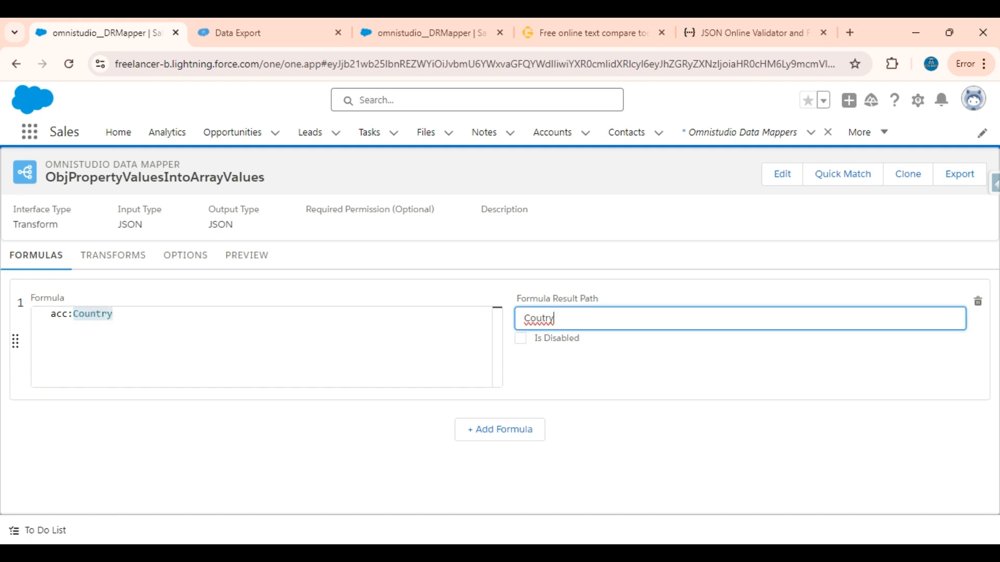
{"action": "left_click_drag", "start_coordinate": [115, 315], "coordinate": [20, 311]}
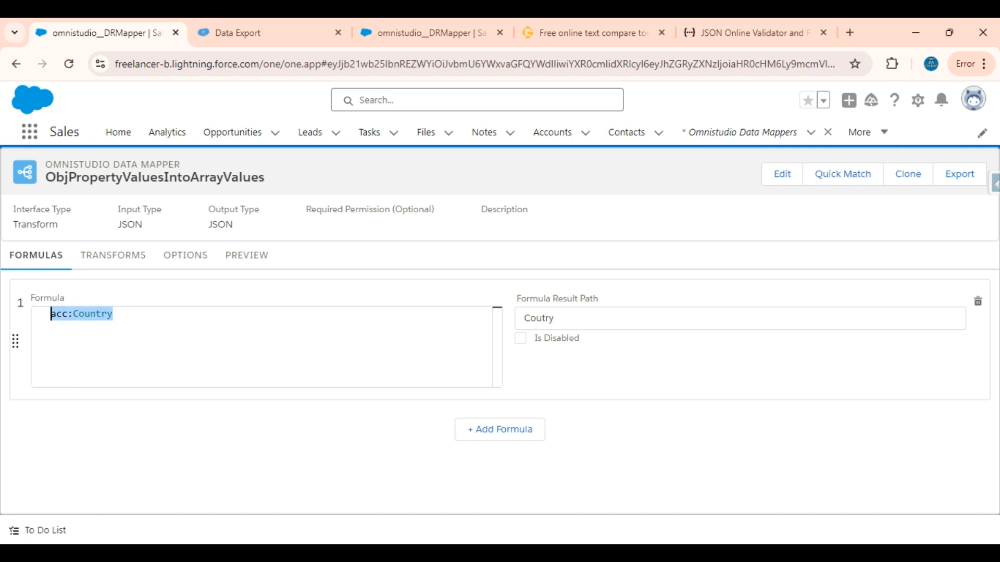
{"action": "double_click", "coordinate": [113, 315]}
{"action": "left_click_drag", "start_coordinate": [114, 314], "coordinate": [49, 315]}
{"action": "key", "text": "Tab"}
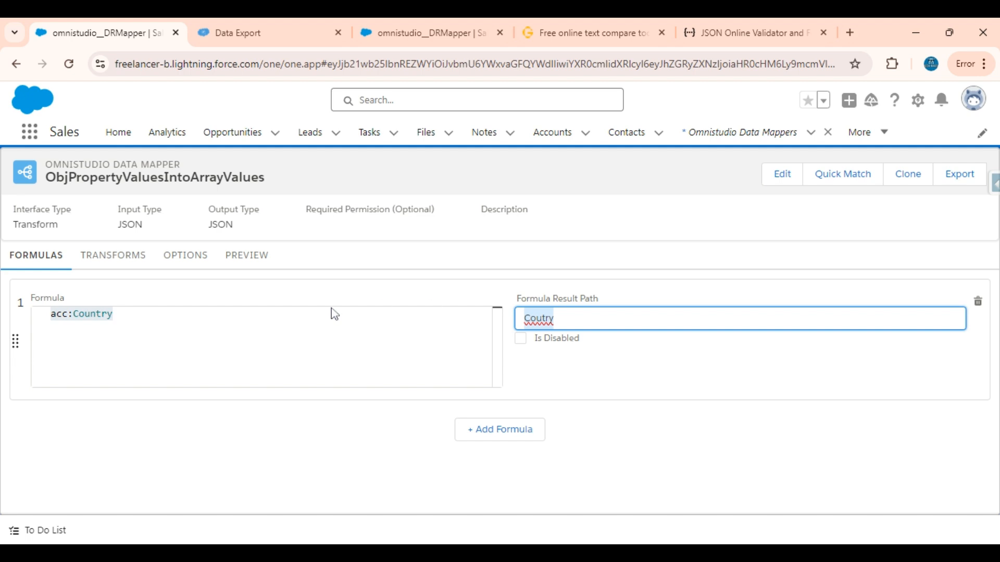
Step: Change the transform mapping's input JSON path to Country, adding it as a new path value
{"action": "left_click", "coordinate": [116, 257]}
{"action": "left_click", "coordinate": [42, 324]}
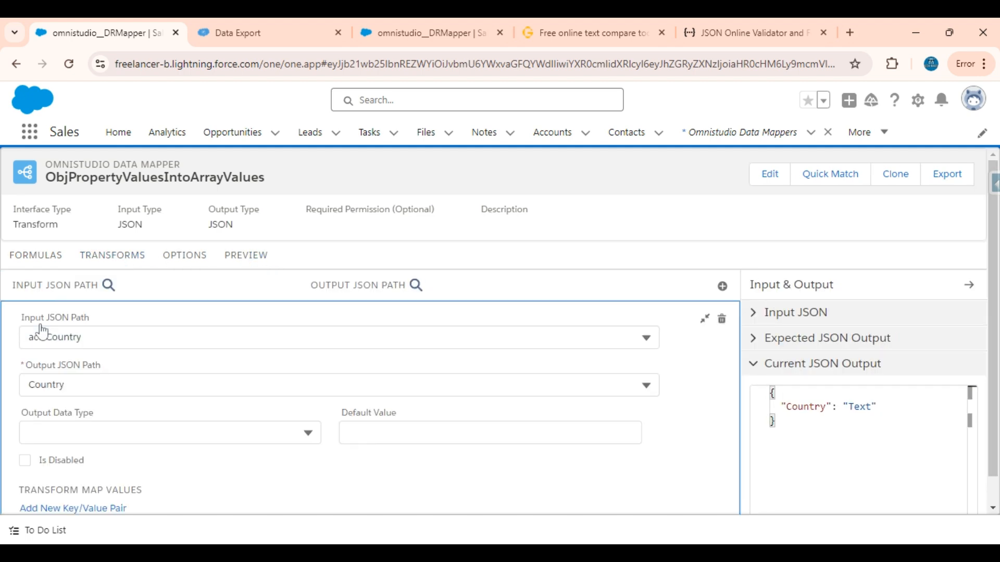
{"action": "left_click", "coordinate": [45, 337]}
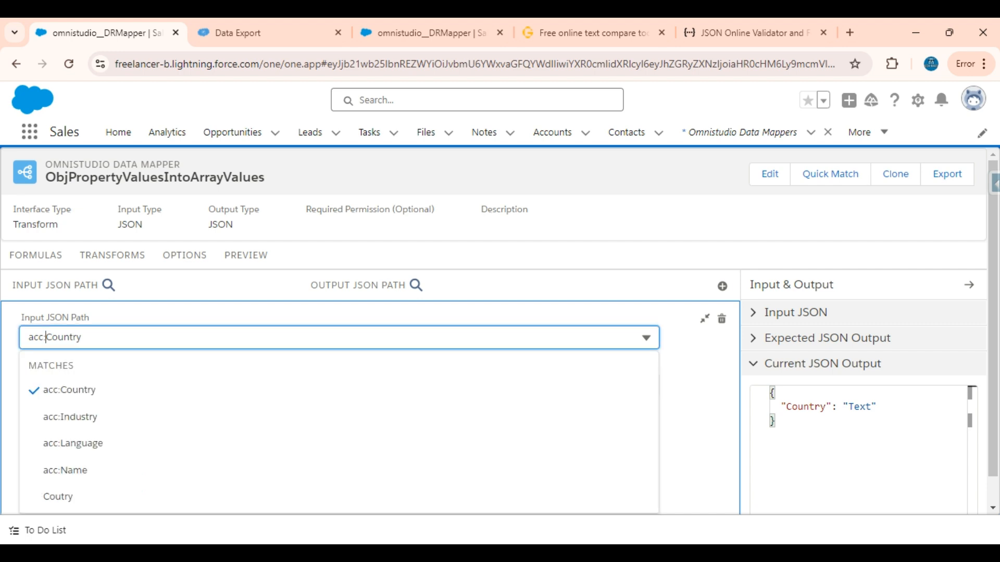
{"action": "key", "text": "BackSpace"}
{"action": "key", "text": "BackSpace"}
{"action": "key", "text": "BackSpace"}
{"action": "key", "text": "BackSpace"}
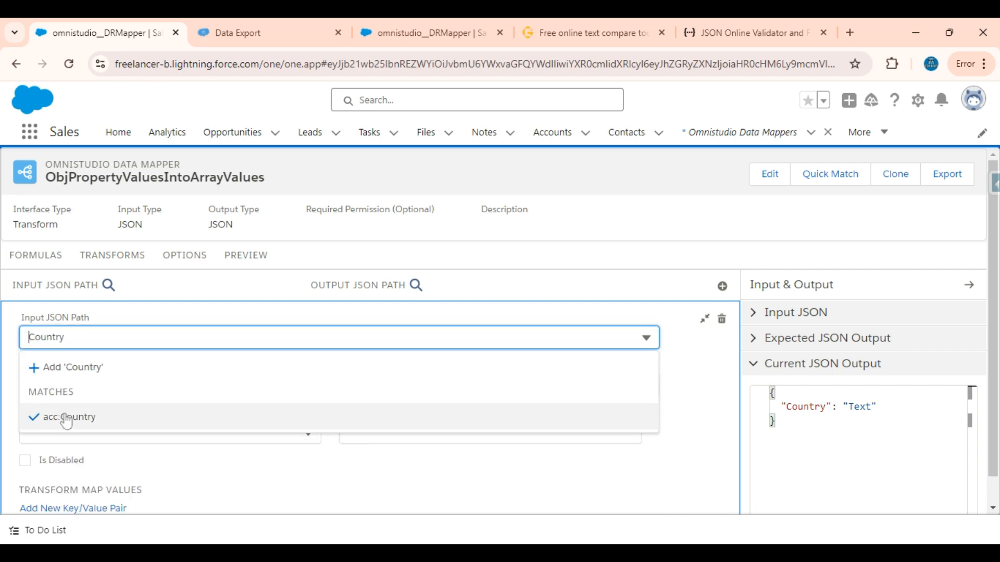
{"action": "left_click", "coordinate": [79, 371]}
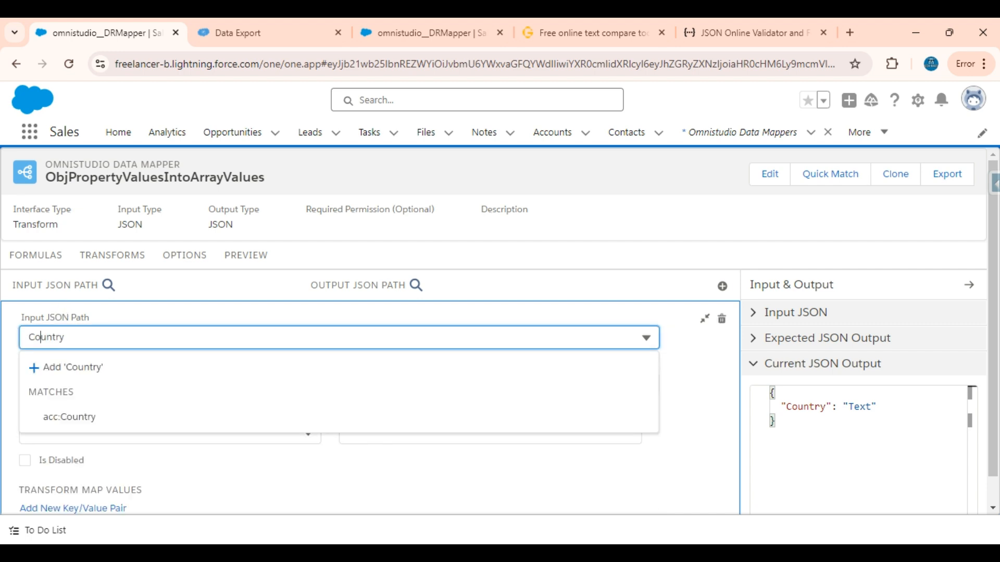
Step: Correct the spelling of the acc:Country formula's result path to Country
{"action": "left_click", "coordinate": [22, 266]}
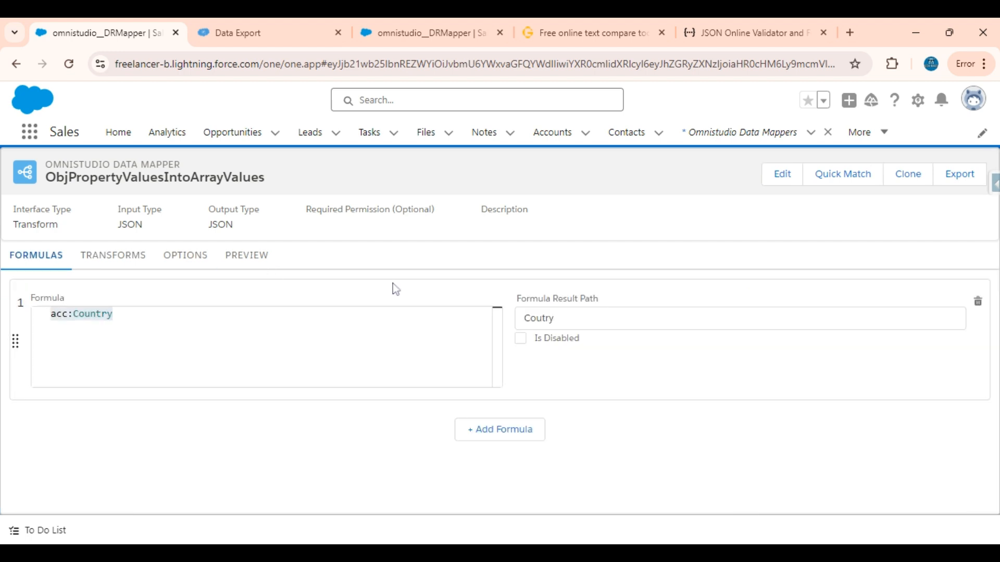
{"action": "double_click", "coordinate": [538, 318]}
{"action": "type", "text": "Country"}
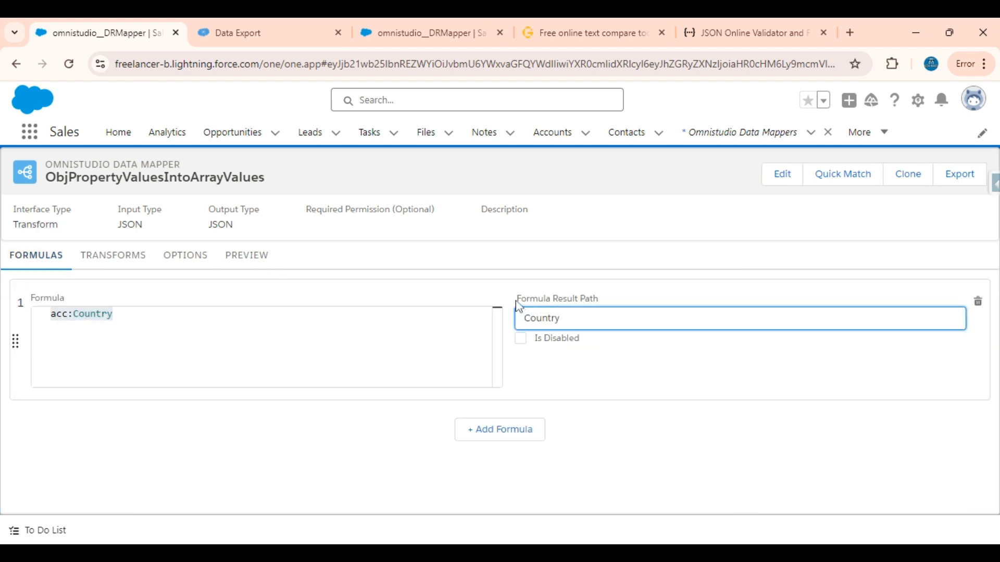
{"action": "left_click", "coordinate": [497, 301]}
Step: Execute the preview with the corrected Country path and examine the Country array in the response
{"action": "left_click", "coordinate": [245, 256]}
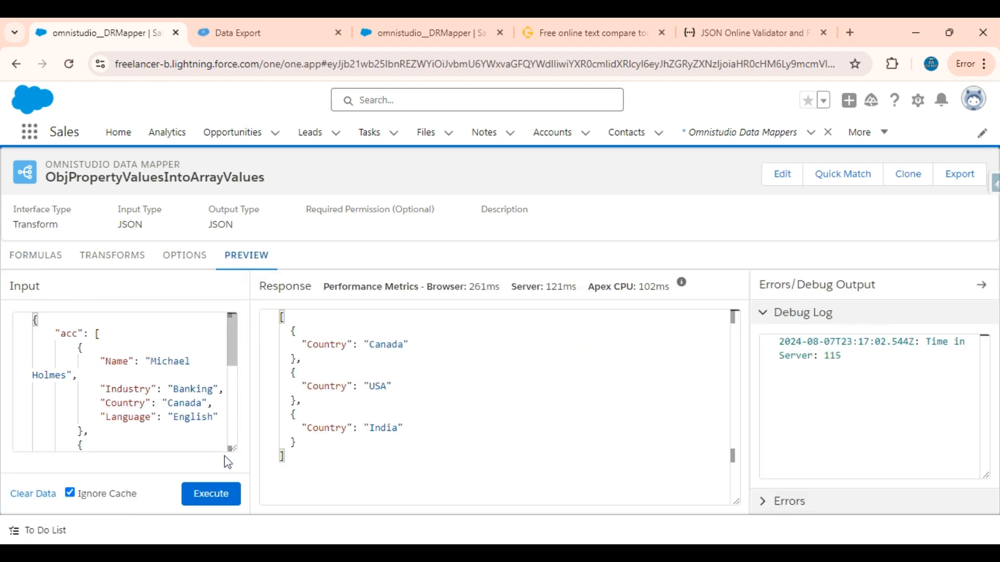
{"action": "left_click", "coordinate": [223, 493]}
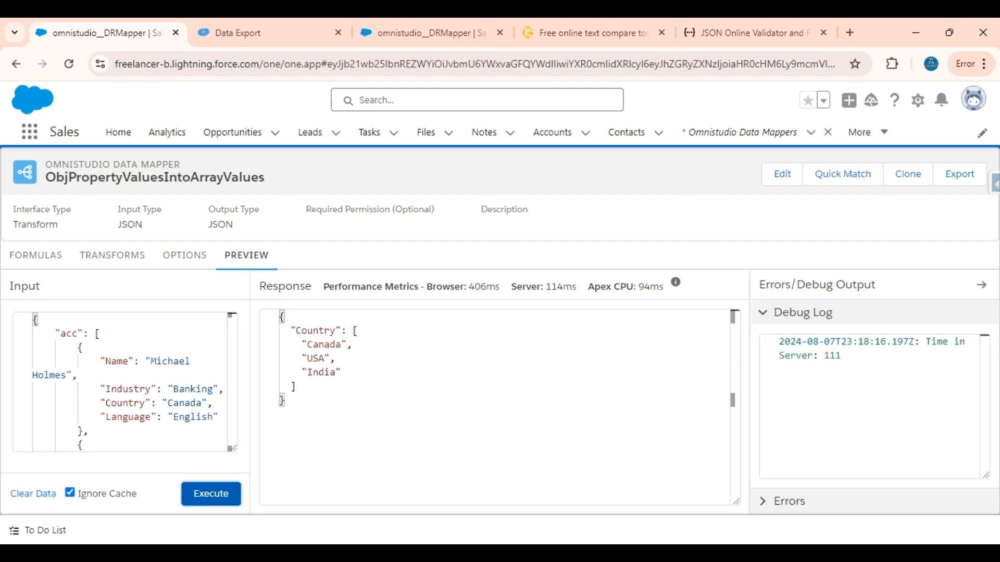
{"action": "double_click", "coordinate": [318, 330]}
{"action": "left_click_drag", "start_coordinate": [342, 372], "coordinate": [295, 386]}
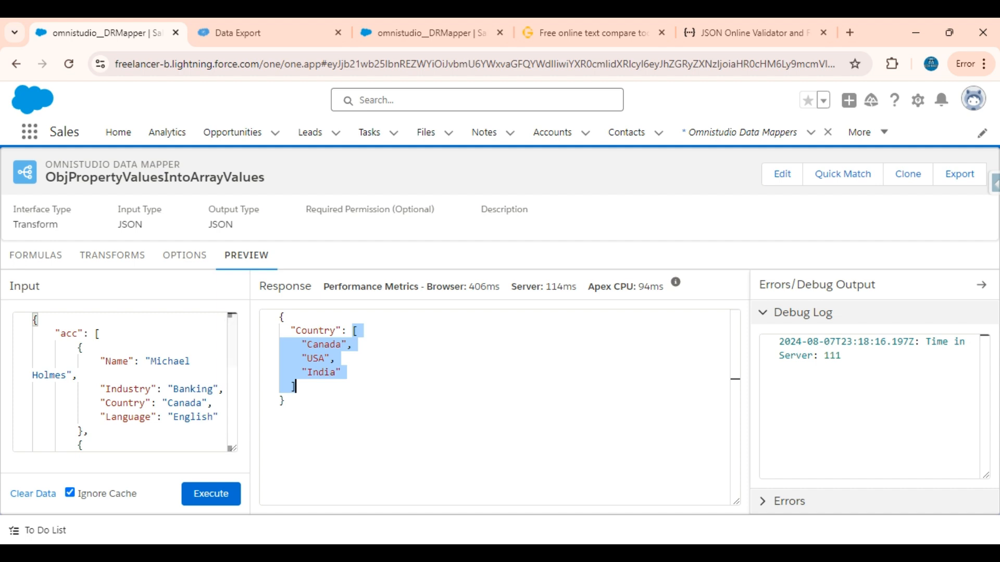
{"action": "left_click", "coordinate": [295, 386]}
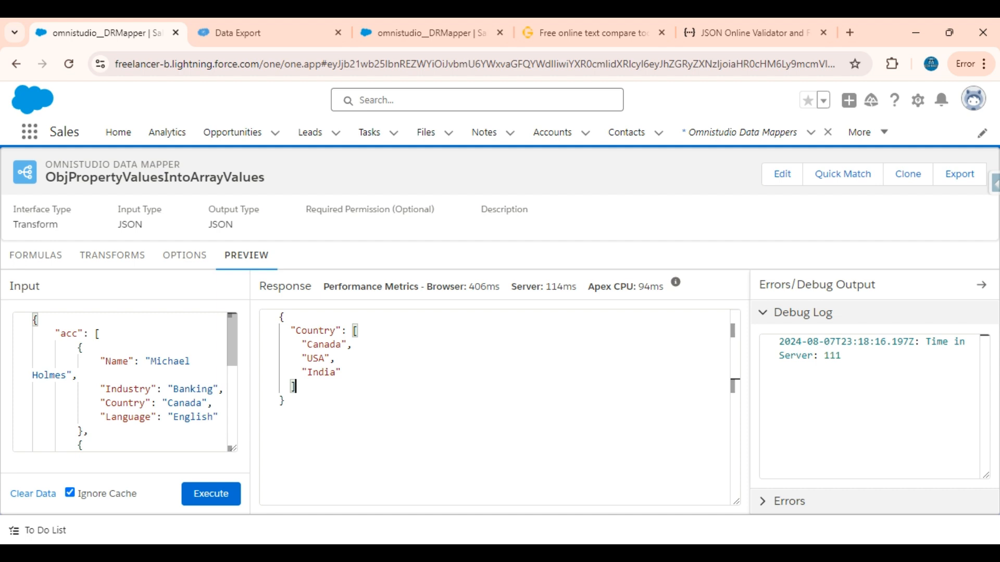
Step: Check the property names in the preview input and add a second formula, acc:Name, with result path Name
{"action": "left_click", "coordinate": [30, 255]}
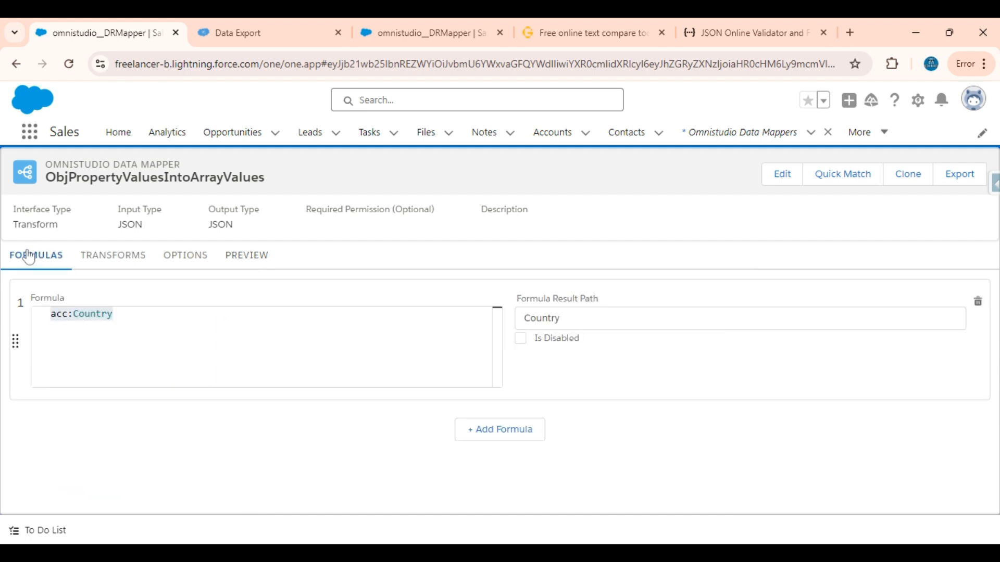
{"action": "left_click", "coordinate": [243, 258]}
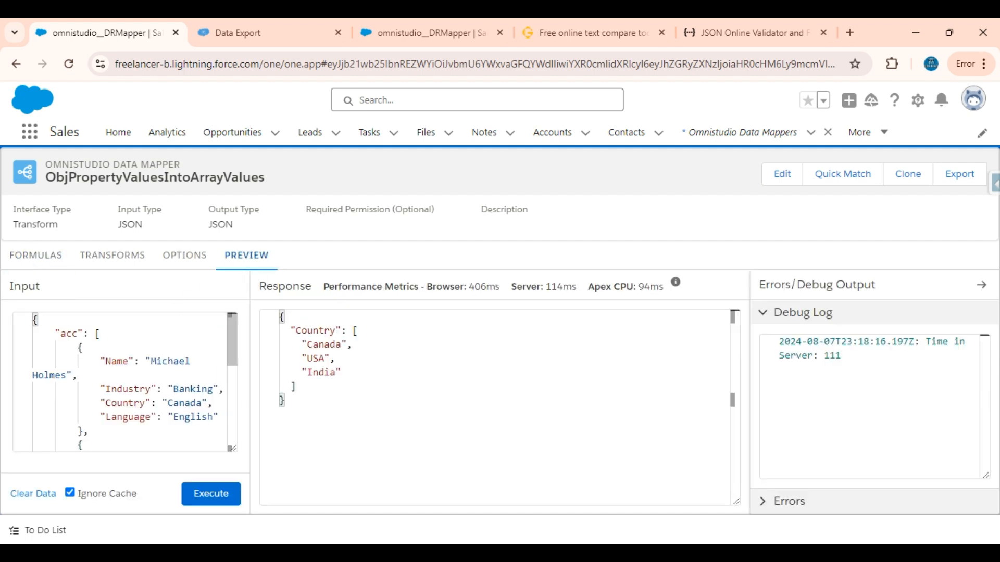
{"action": "double_click", "coordinate": [122, 388]}
{"action": "double_click", "coordinate": [117, 361]}
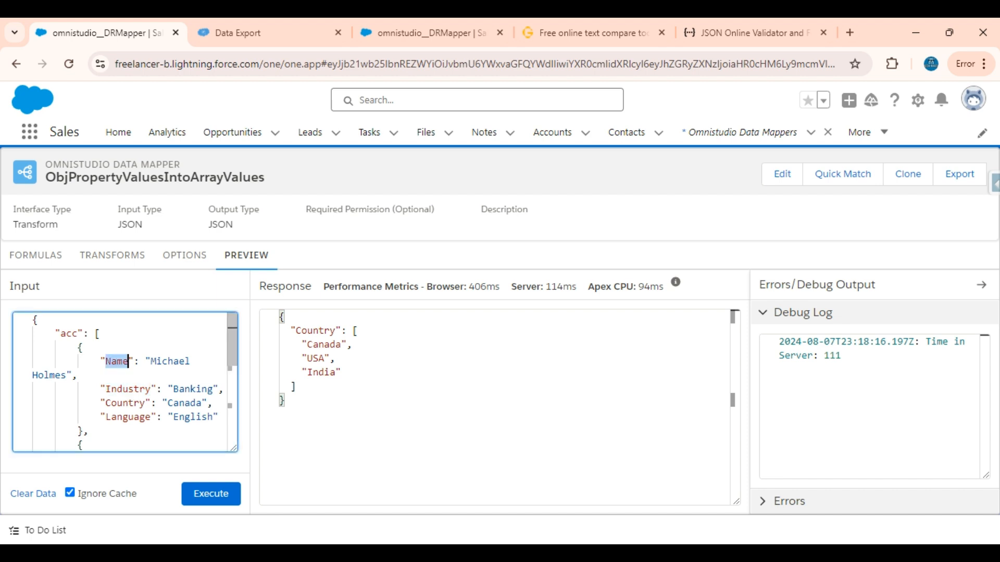
{"action": "left_click", "coordinate": [27, 257]}
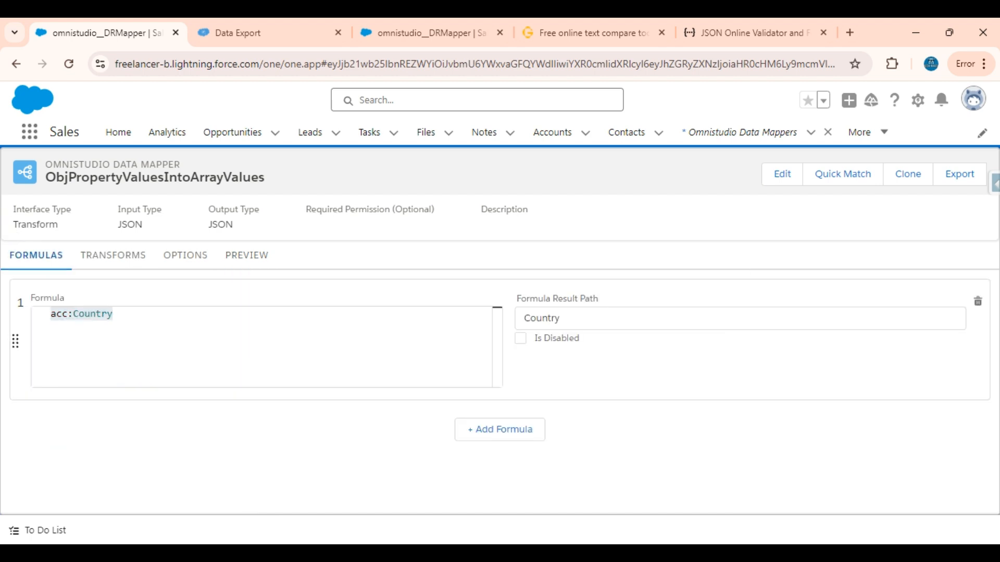
{"action": "left_click", "coordinate": [468, 431]}
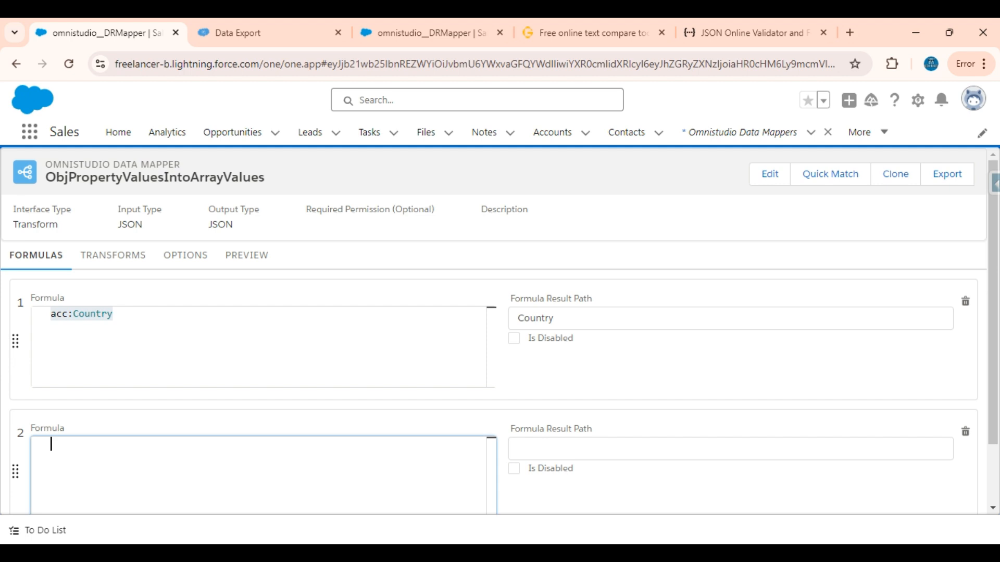
{"action": "type", "text": "acc:Name"}
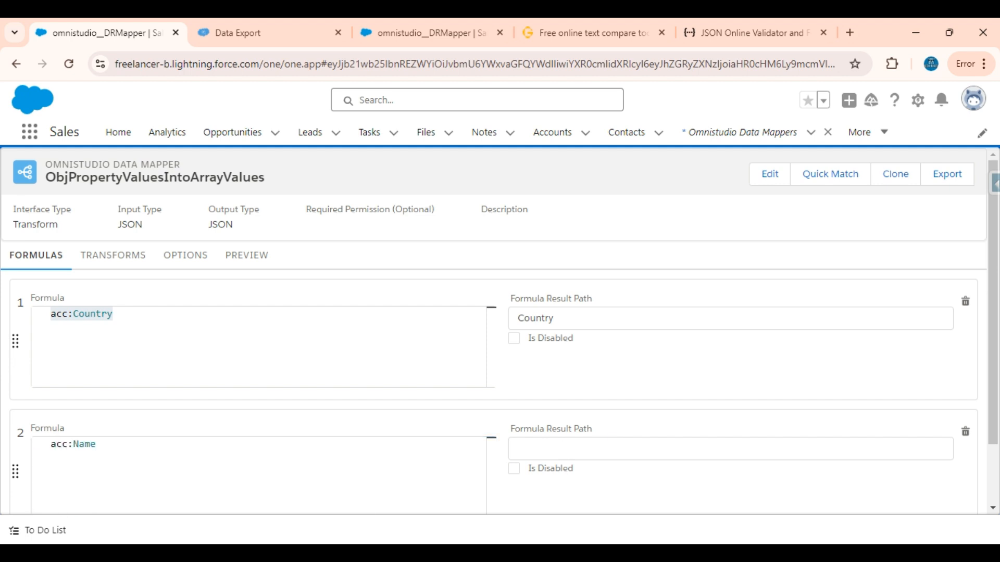
{"action": "left_click", "coordinate": [609, 440]}
{"action": "type", "text": "Name"}
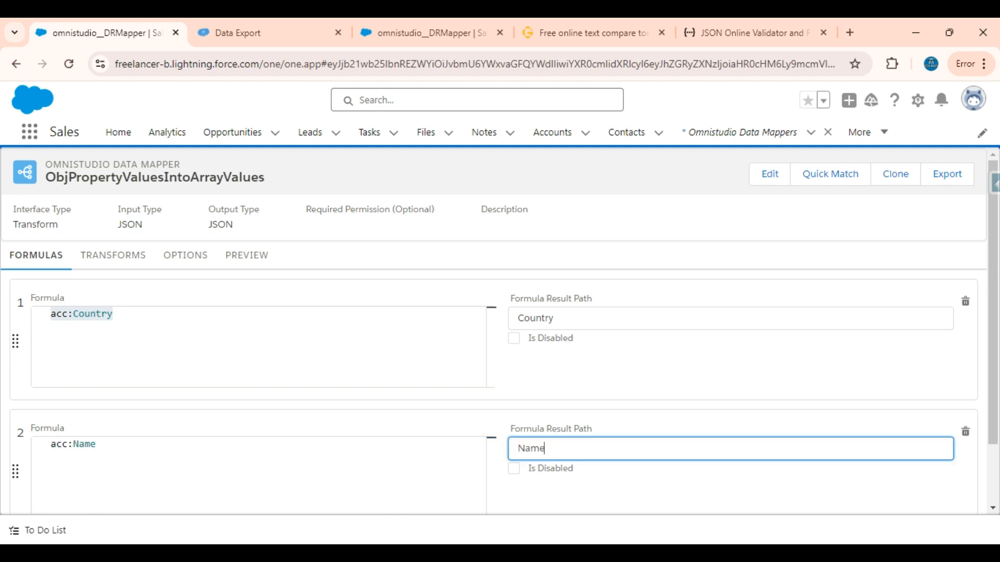
Step: Add a third formula, acc:Industry, and copy Industry into its result path
{"action": "scroll", "coordinate": [609, 440], "scroll_direction": "down", "scroll_amount": 2}
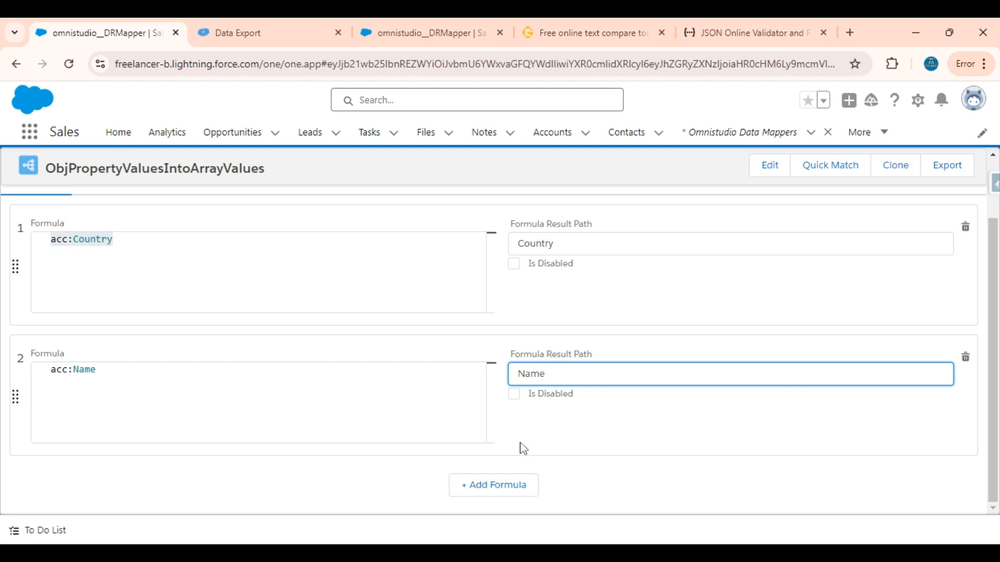
{"action": "left_click", "coordinate": [496, 484]}
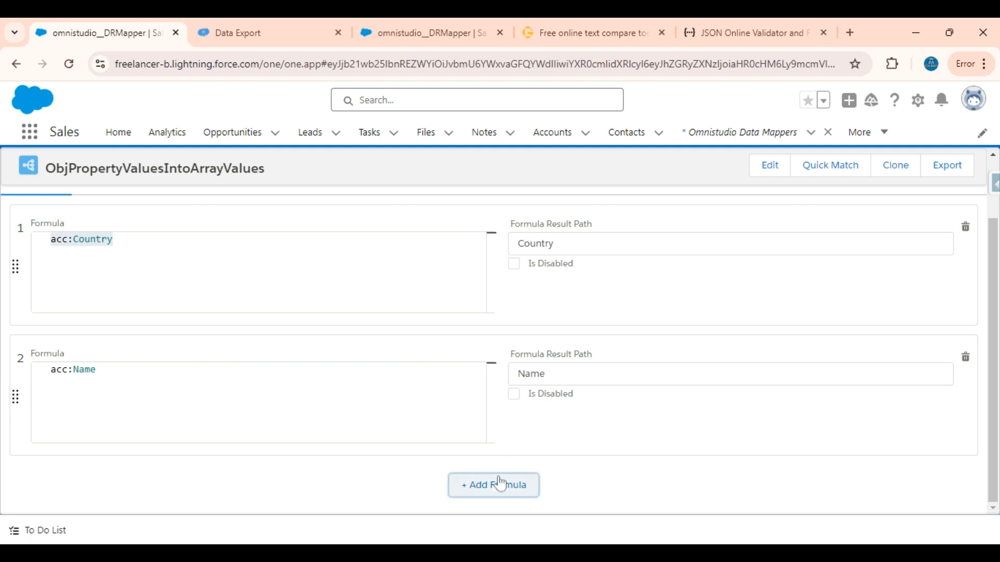
{"action": "left_click", "coordinate": [52, 369]}
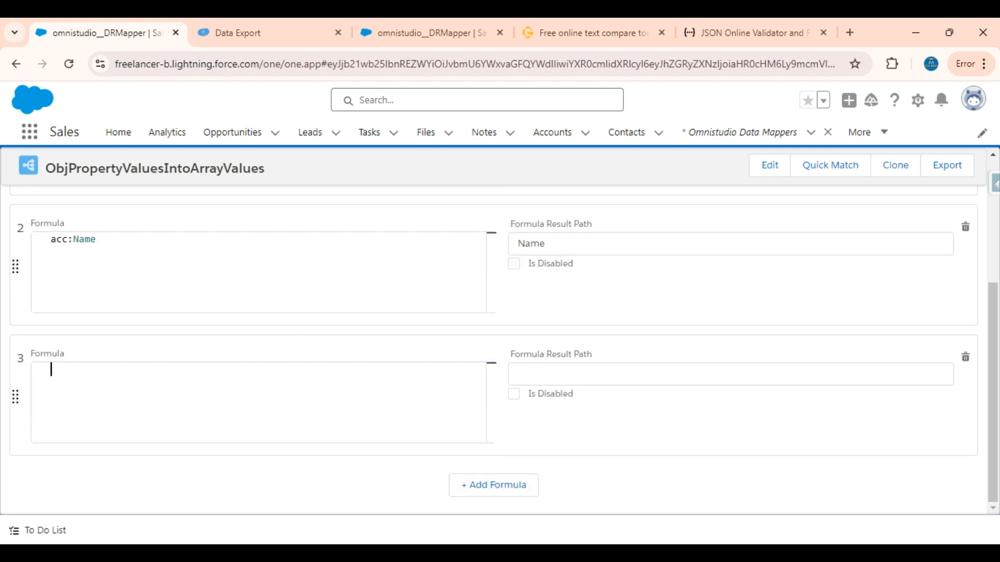
{"action": "type", "text": "acc:Indu"}
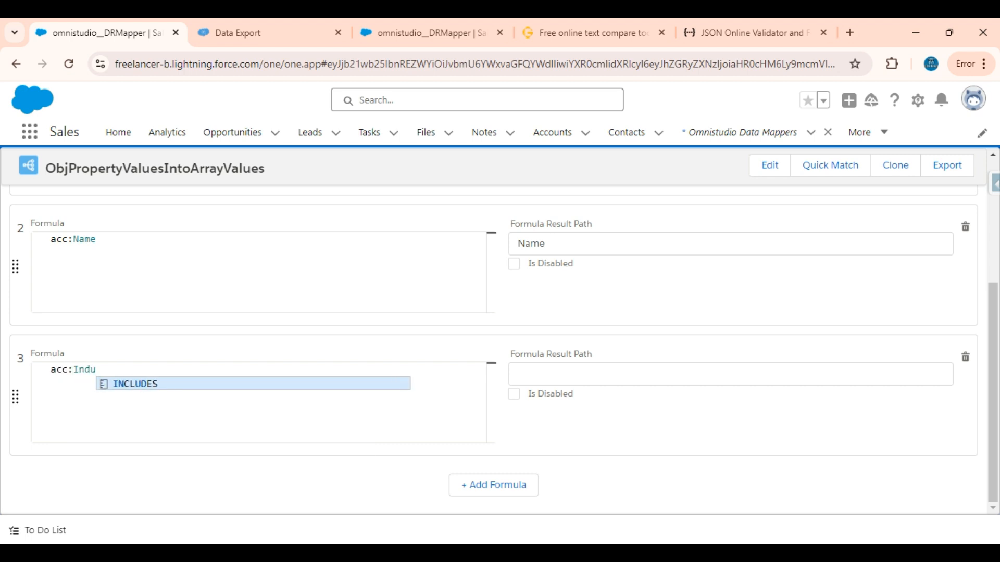
{"action": "type", "text": "st"}
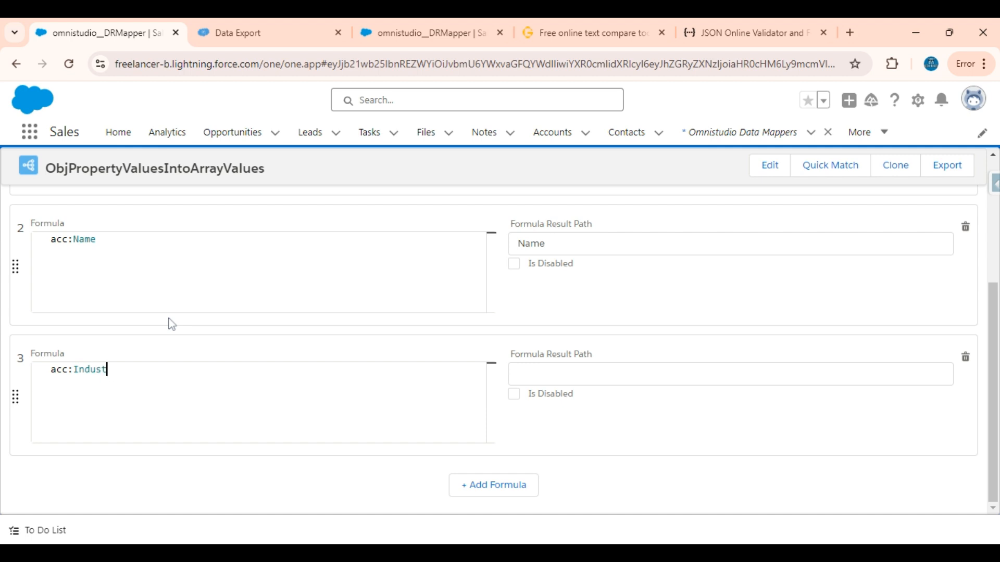
{"action": "type", "text": "ry"}
{"action": "double_click", "coordinate": [96, 369]}
{"action": "key", "text": "ctrl+c"}
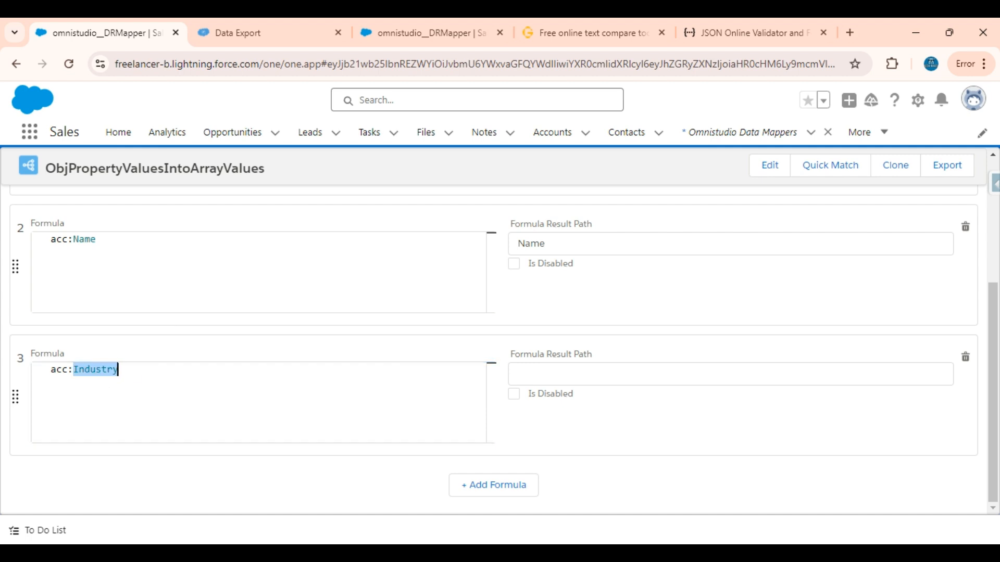
{"action": "left_click", "coordinate": [559, 371]}
{"action": "key", "text": "ctrl+v"}
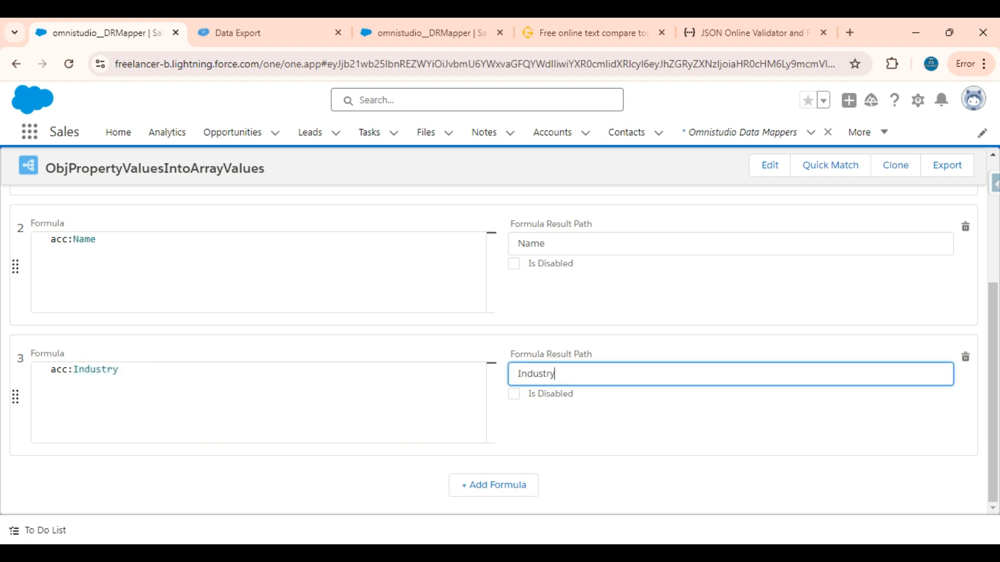
Step: Add a fourth formula, acc:Language, with result path Language, copying the property name from the preview's input JSON
{"action": "left_click", "coordinate": [495, 489]}
{"action": "scroll", "coordinate": [495, 492], "scroll_direction": "down", "scroll_amount": 2}
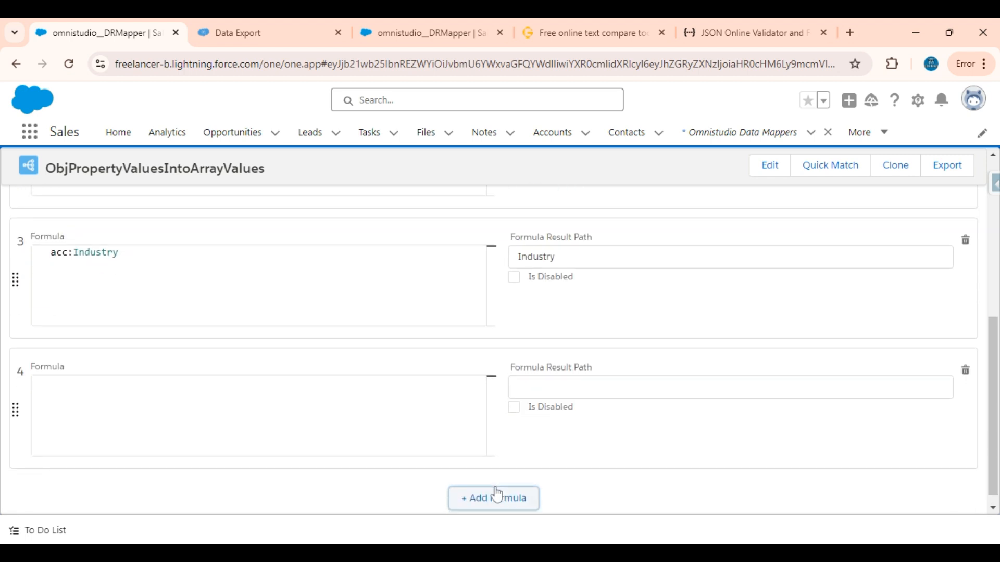
{"action": "left_click", "coordinate": [296, 428]}
{"action": "type", "text": "acc:"}
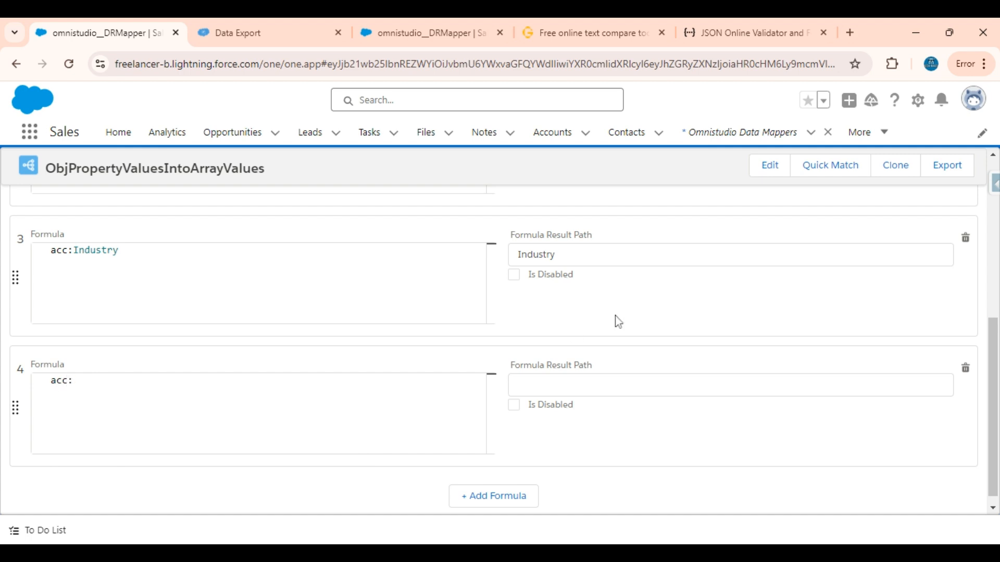
{"action": "scroll", "coordinate": [616, 320], "scroll_direction": "up", "scroll_amount": 6}
{"action": "left_click", "coordinate": [229, 265]}
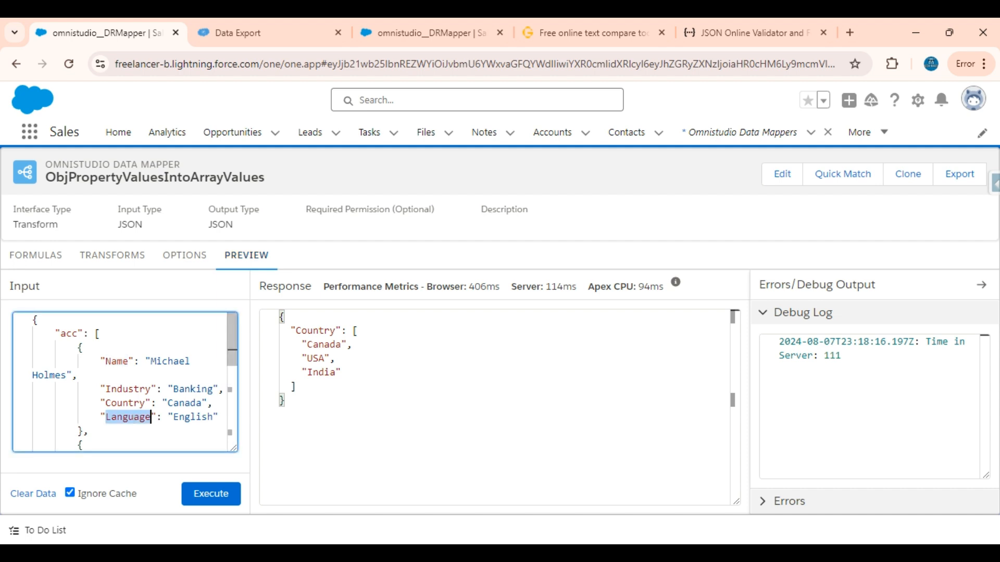
{"action": "left_click", "coordinate": [36, 255]}
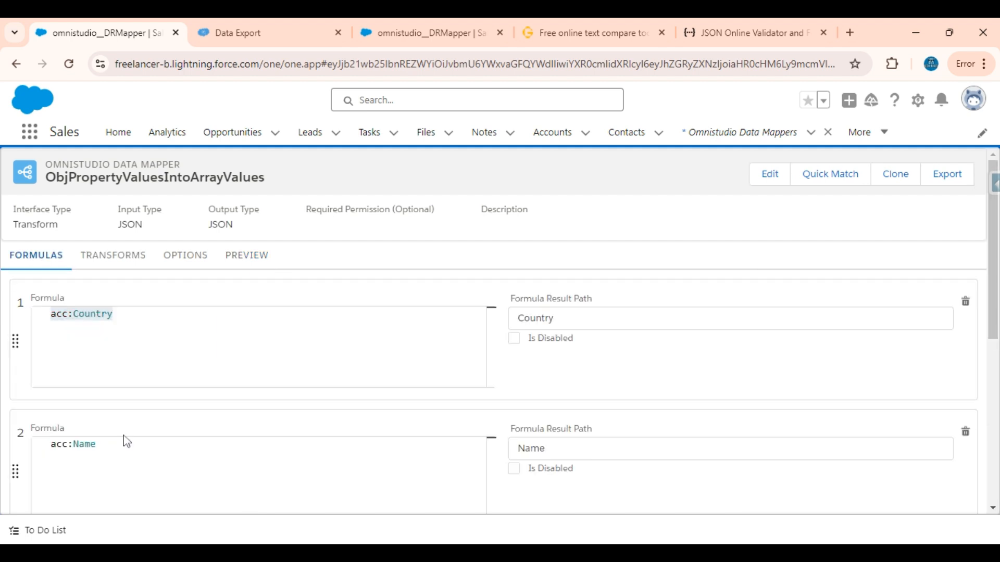
{"action": "scroll", "coordinate": [461, 401], "scroll_direction": "down", "scroll_amount": 6}
{"action": "left_click", "coordinate": [213, 376]}
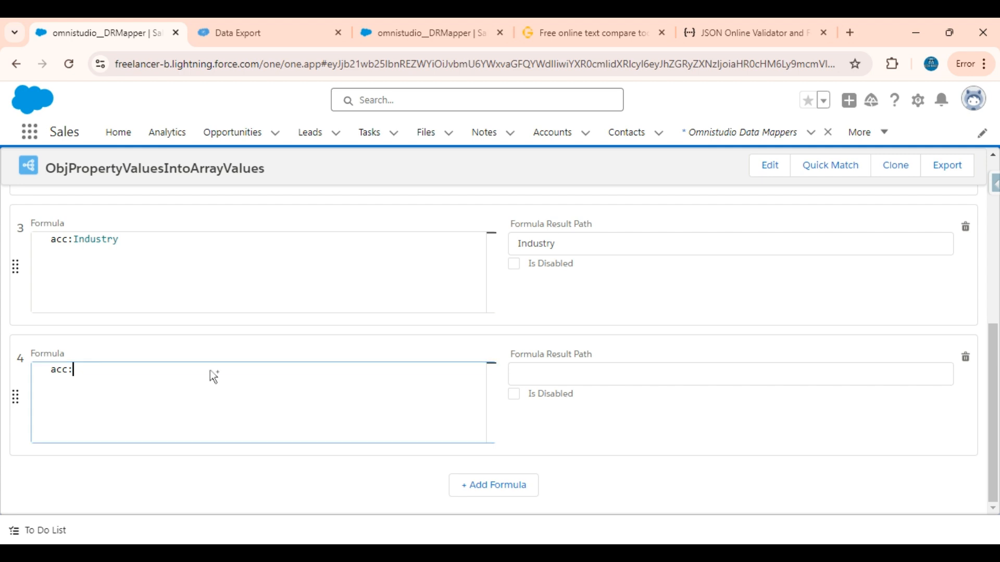
{"action": "type", "text": "Language"}
{"action": "left_click", "coordinate": [541, 373]}
{"action": "type", "text": "Language"}
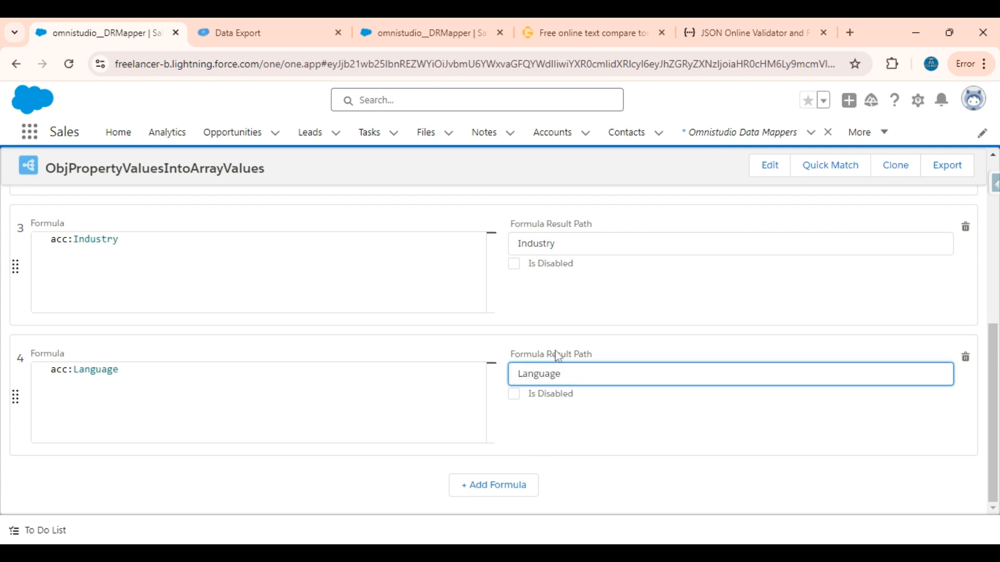
Step: Add a transform mapping from the Industry input JSON path to an Industry output JSON path
{"action": "scroll", "coordinate": [523, 333], "scroll_direction": "up", "scroll_amount": 6}
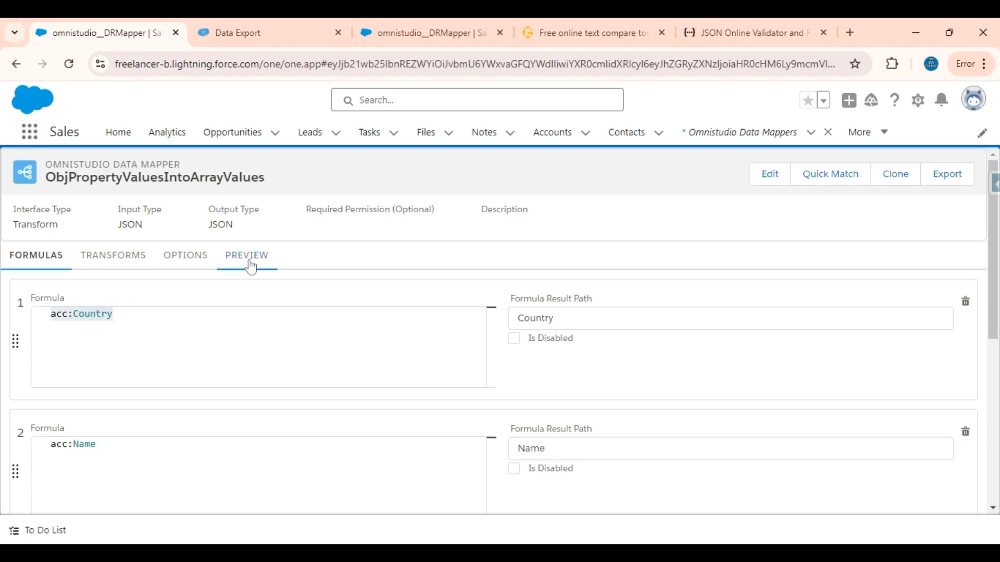
{"action": "left_click", "coordinate": [251, 267]}
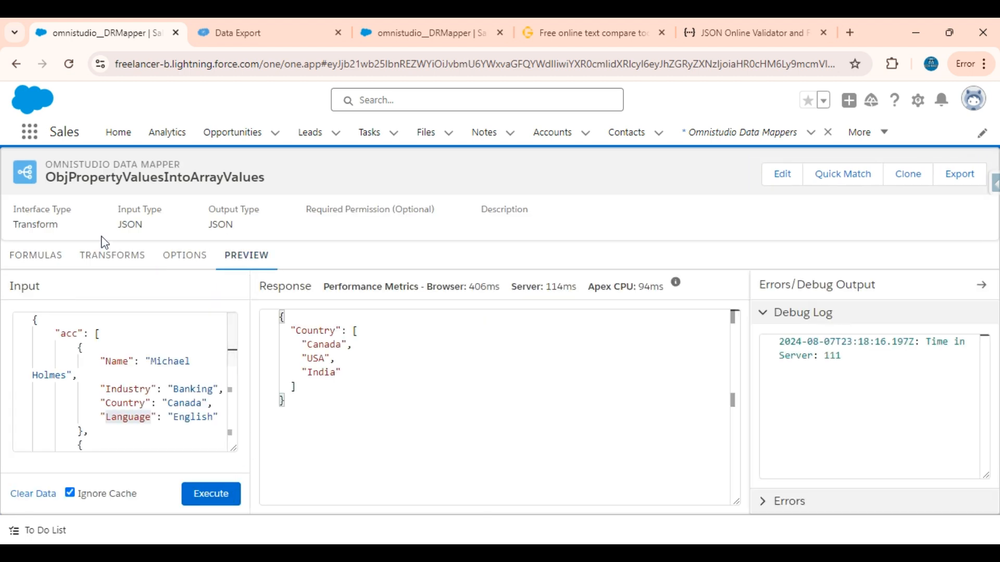
{"action": "left_click", "coordinate": [113, 277]}
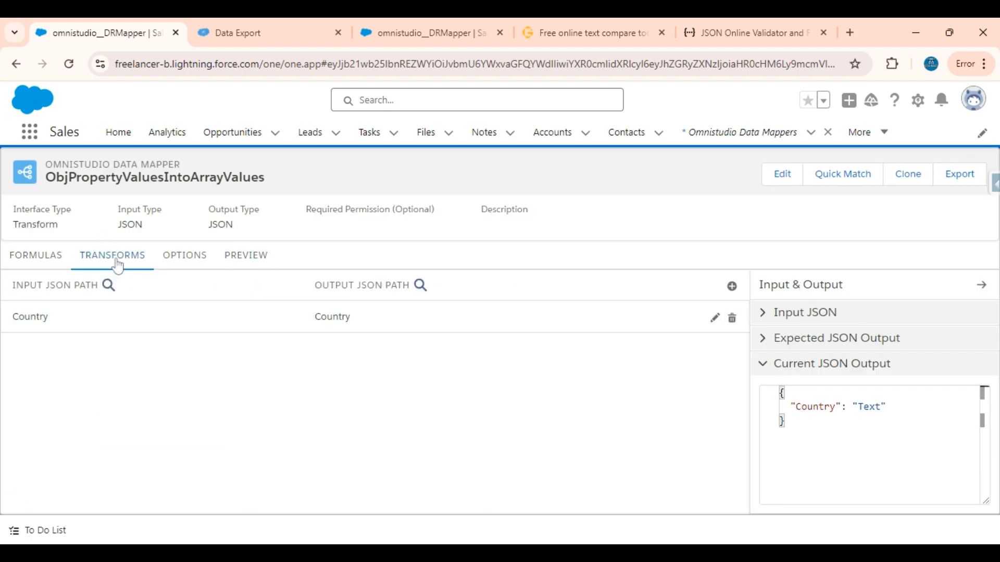
{"action": "left_click", "coordinate": [732, 287]}
{"action": "left_click", "coordinate": [461, 308]}
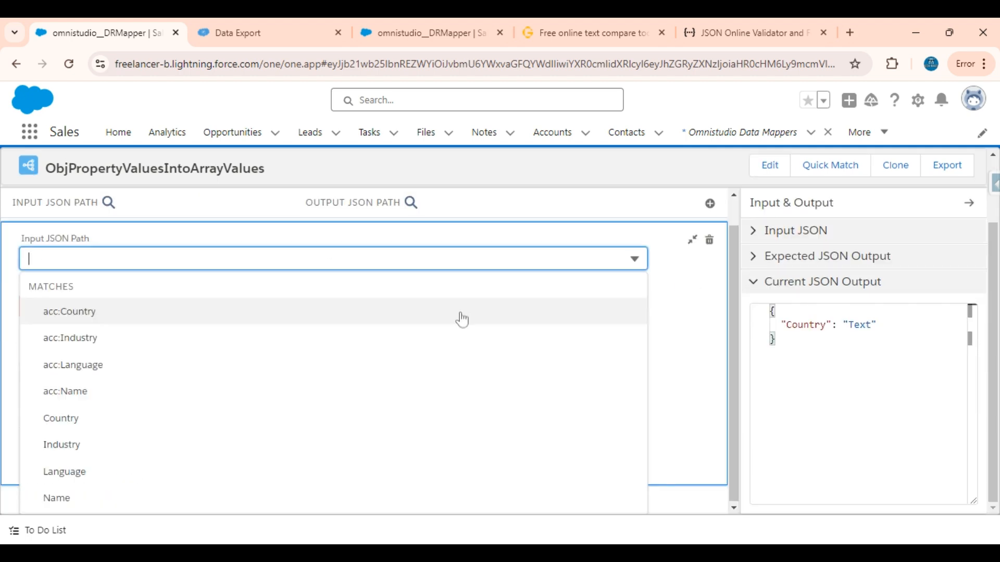
{"action": "left_click", "coordinate": [104, 445]}
{"action": "left_click", "coordinate": [76, 289]}
{"action": "key", "text": "ctrl+c"}
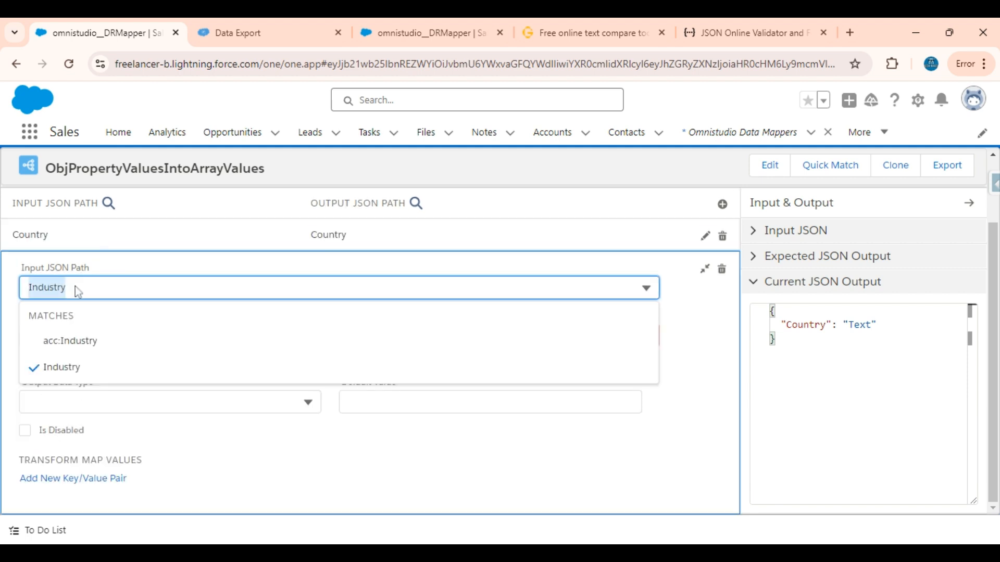
{"action": "key", "text": "Tab"}
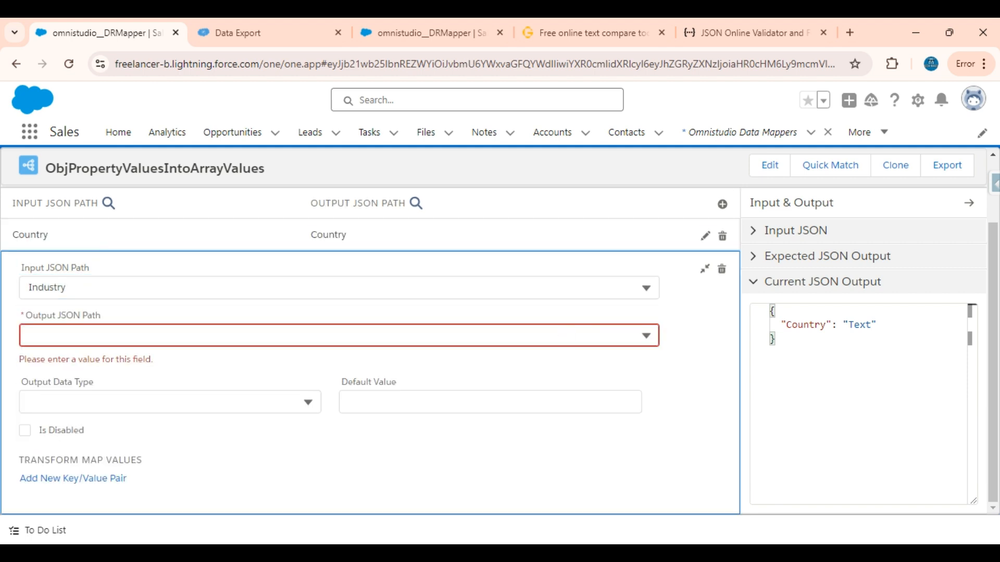
{"action": "key", "text": "ctrl+v"}
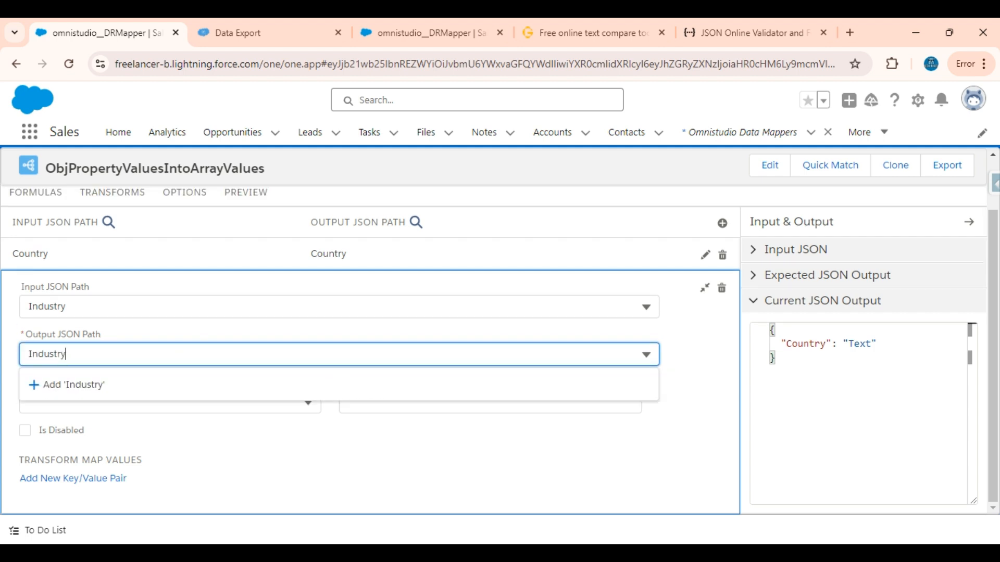
{"action": "left_click", "coordinate": [106, 393]}
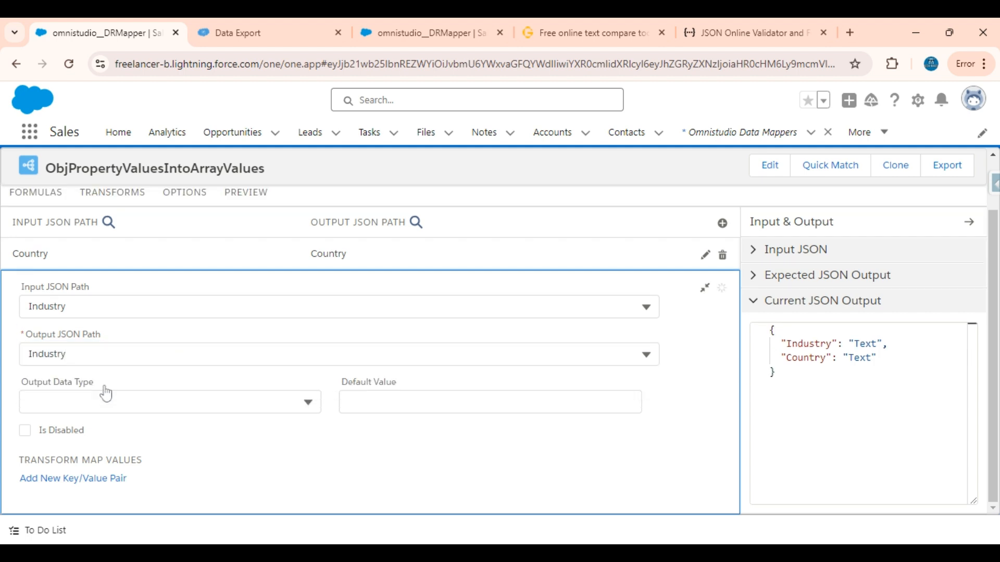
{"action": "left_click", "coordinate": [704, 288]}
Step: Add a transform mapping from the Language input JSON path to a Language output JSON path
{"action": "left_click", "coordinate": [725, 276]}
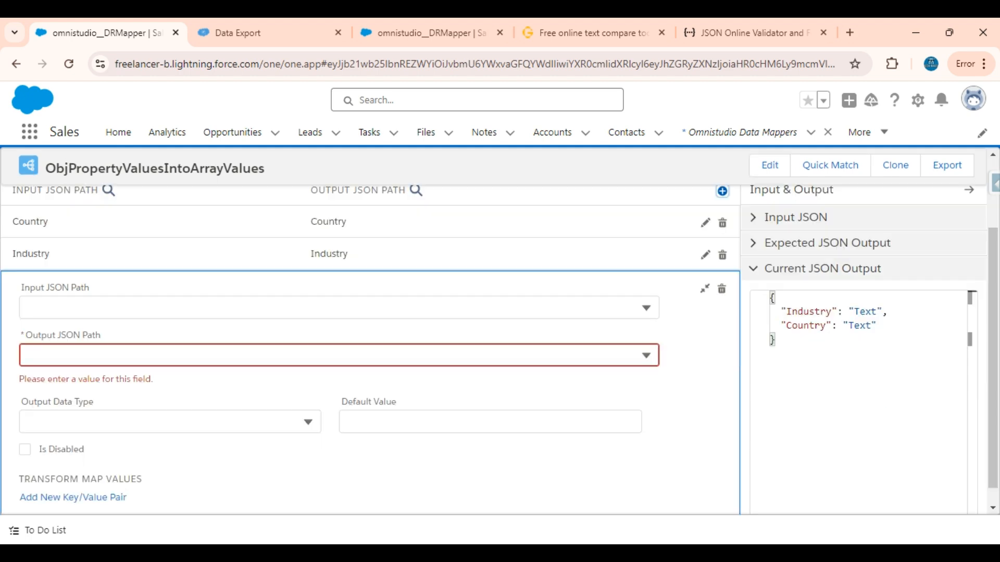
{"action": "left_click", "coordinate": [333, 307]}
{"action": "left_click", "coordinate": [89, 473]}
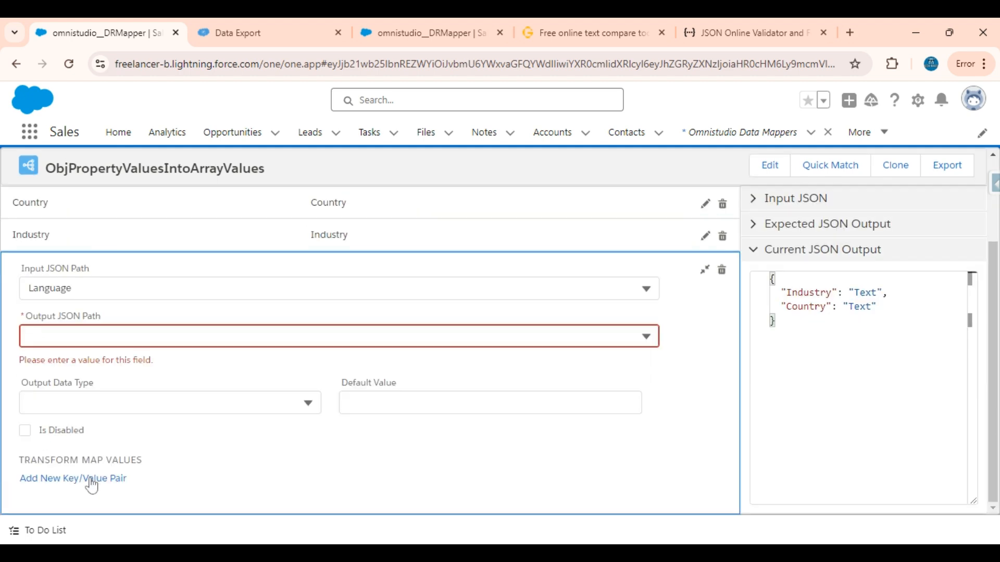
{"action": "left_click", "coordinate": [113, 291]}
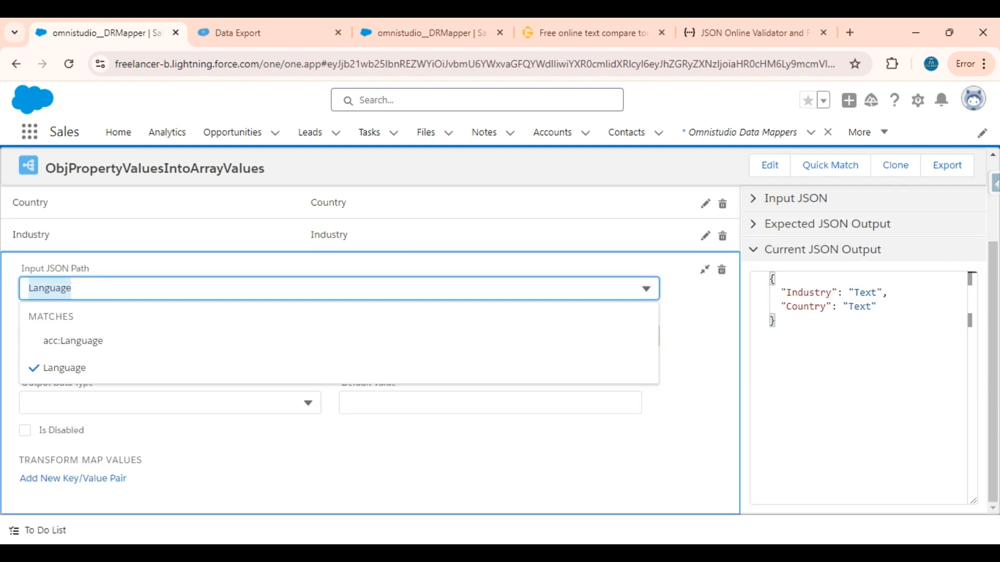
{"action": "left_click_drag", "start_coordinate": [709, 306], "coordinate": [640, 347]}
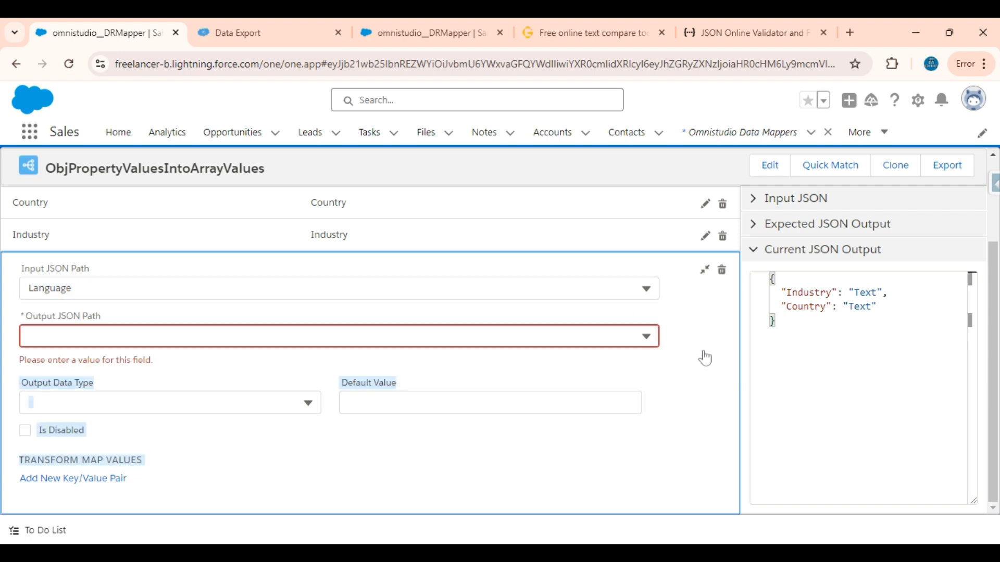
{"action": "left_click", "coordinate": [703, 352]}
{"action": "left_click", "coordinate": [406, 338]}
{"action": "key", "text": "ctrl+v"}
{"action": "left_click", "coordinate": [341, 386]}
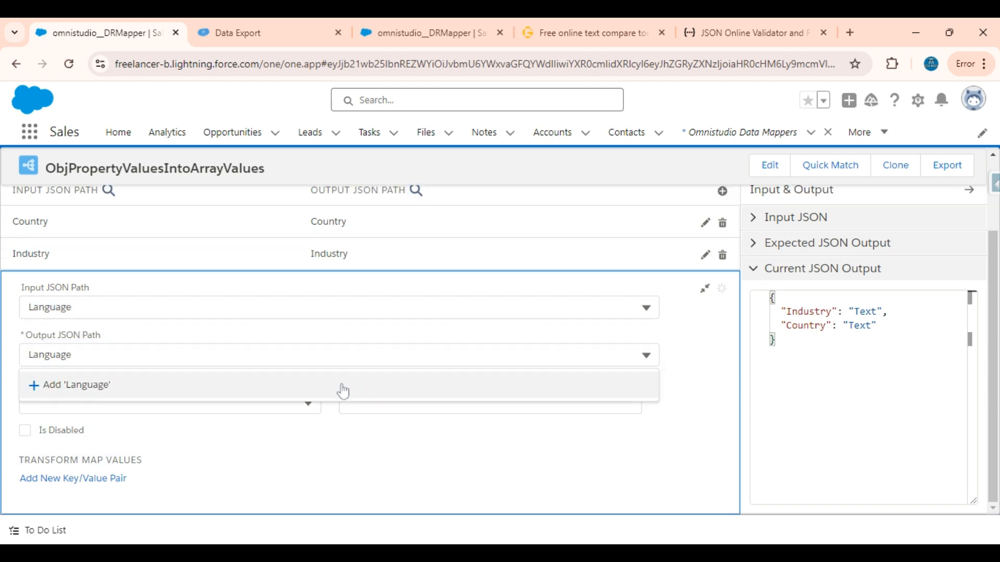
Step: Add a transform mapping from the Name input JSON path to a Name output JSON path
{"action": "left_click", "coordinate": [721, 193]}
{"action": "left_click", "coordinate": [182, 310]}
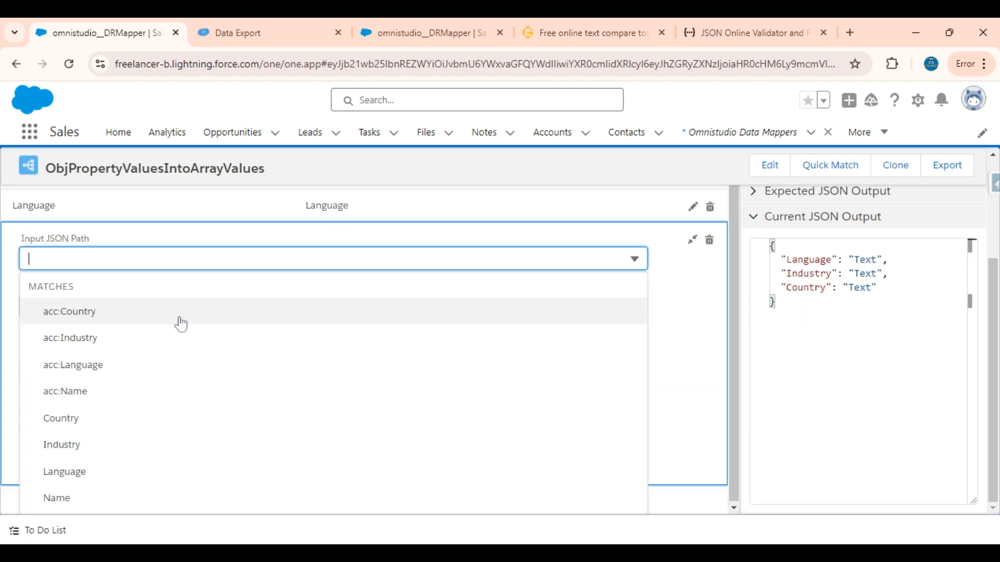
{"action": "left_click", "coordinate": [69, 498]}
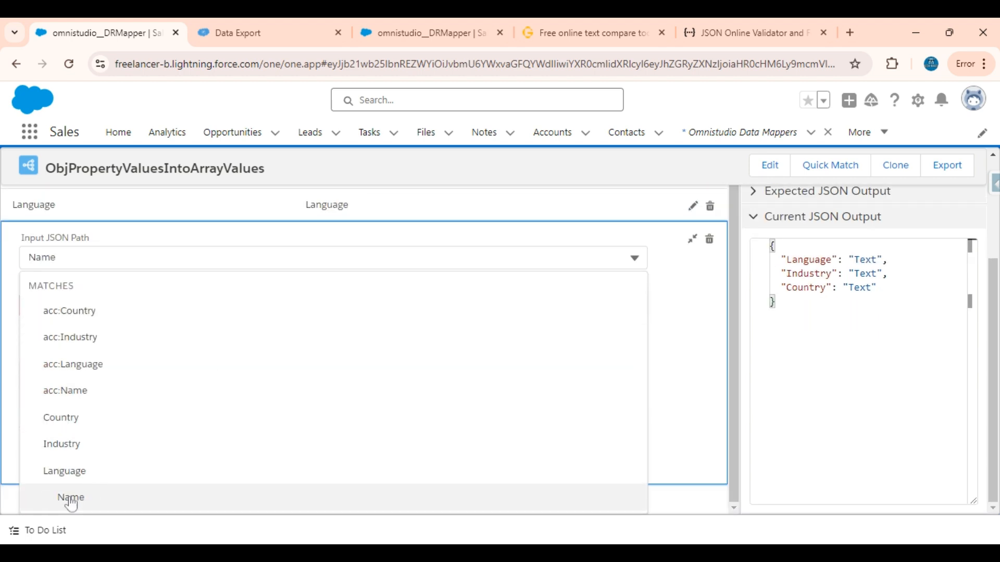
{"action": "key", "text": "Tab"}
{"action": "type", "text": "Language"}
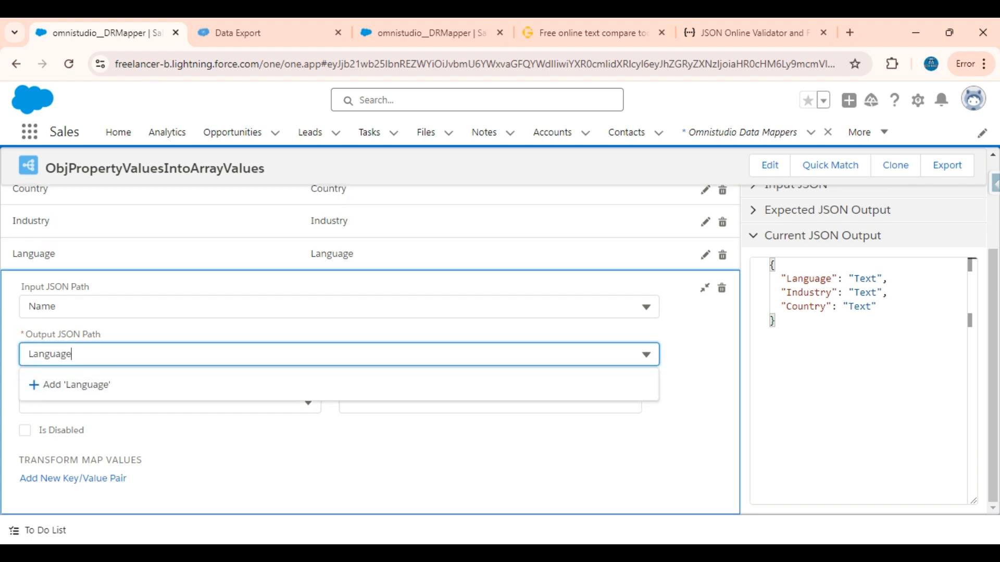
{"action": "key", "text": "ctrl+a"}
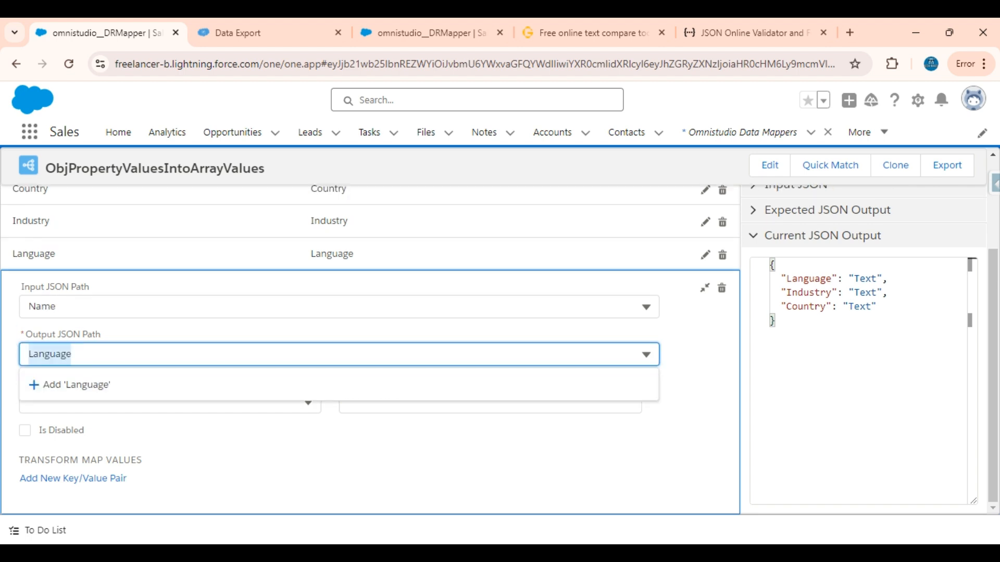
{"action": "type", "text": "Name"}
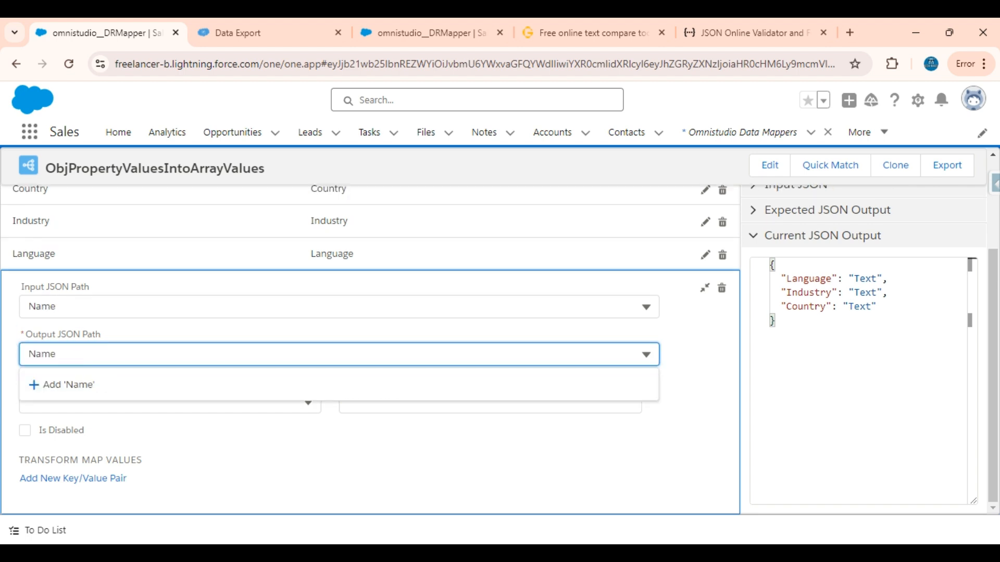
{"action": "left_click", "coordinate": [58, 386]}
Step: Execute the preview with all four mappings and examine the Name, Country, Language and Industry arrays in the response
{"action": "scroll", "coordinate": [179, 300], "scroll_direction": "up", "scroll_amount": 3}
{"action": "left_click", "coordinate": [248, 266]}
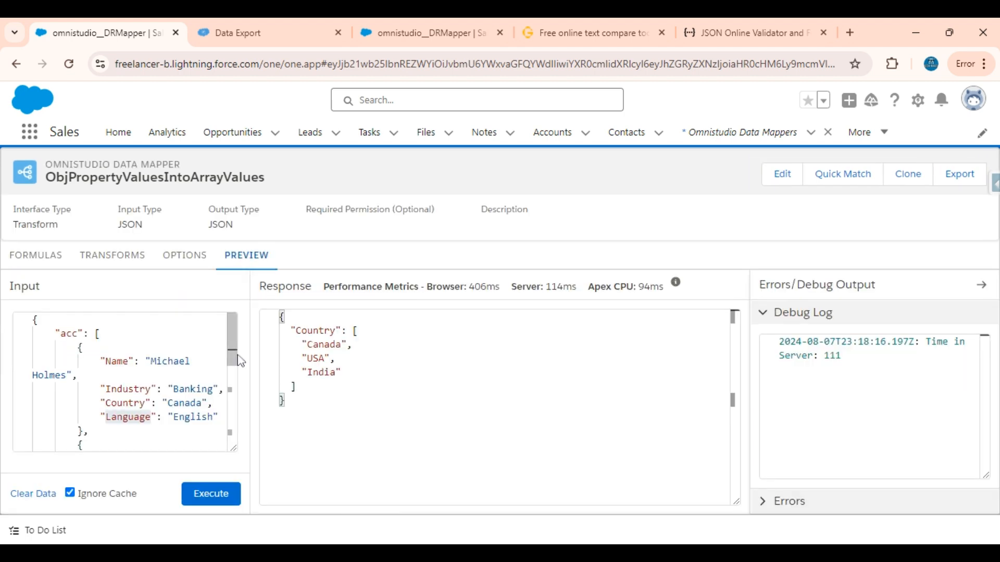
{"action": "left_click", "coordinate": [208, 493]}
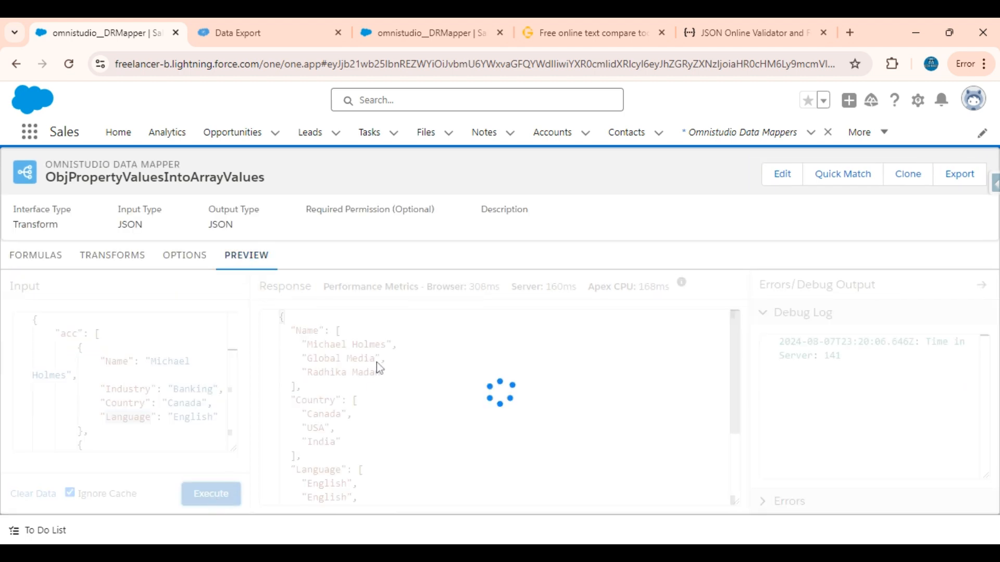
{"action": "scroll", "coordinate": [380, 368], "scroll_direction": "down", "scroll_amount": 3}
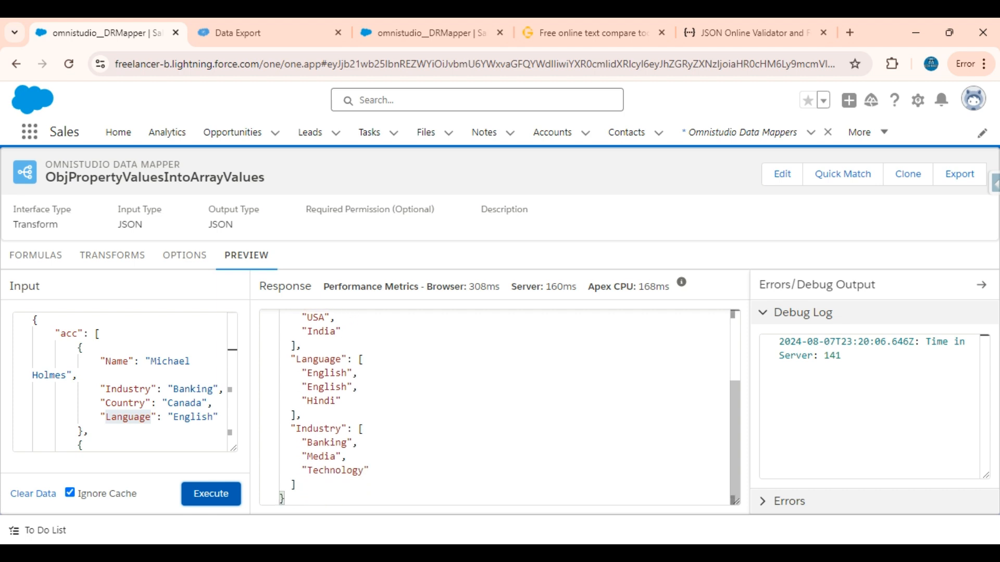
{"action": "scroll", "coordinate": [376, 362], "scroll_direction": "up", "scroll_amount": 1}
{"action": "scroll", "coordinate": [494, 406], "scroll_direction": "down", "scroll_amount": 3}
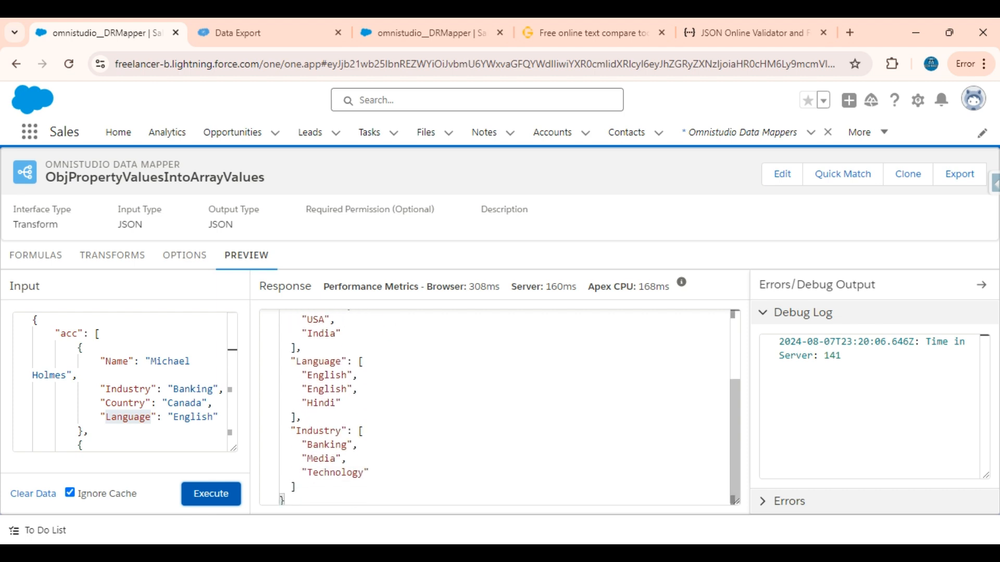
{"action": "scroll", "coordinate": [494, 406], "scroll_direction": "up", "scroll_amount": 4}
{"action": "scroll", "coordinate": [495, 406], "scroll_direction": "down", "scroll_amount": 4}
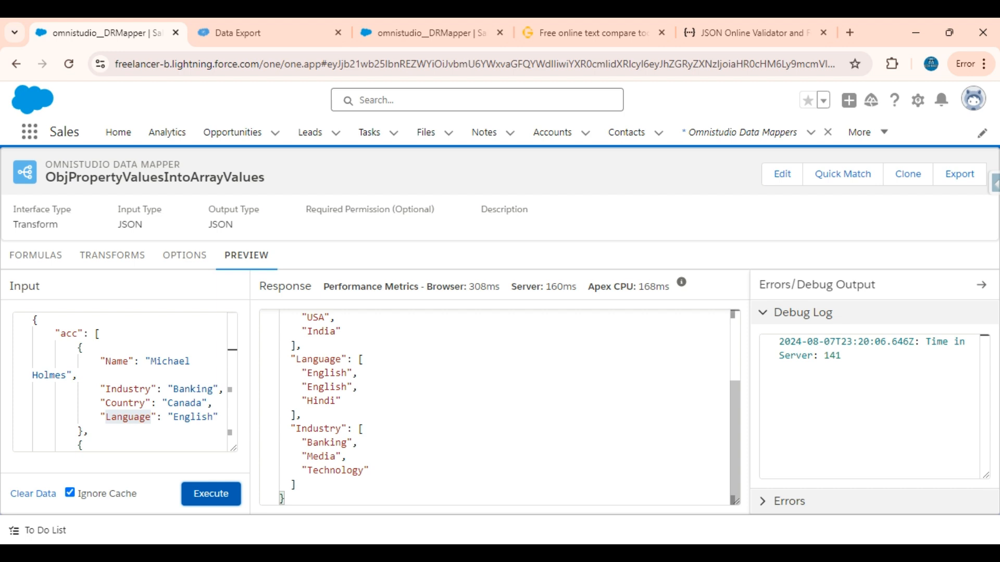
{"action": "scroll", "coordinate": [494, 406], "scroll_direction": "up", "scroll_amount": 2}
{"action": "scroll", "coordinate": [495, 406], "scroll_direction": "down", "scroll_amount": 1}
{"action": "scroll", "coordinate": [495, 406], "scroll_direction": "up", "scroll_amount": 3}
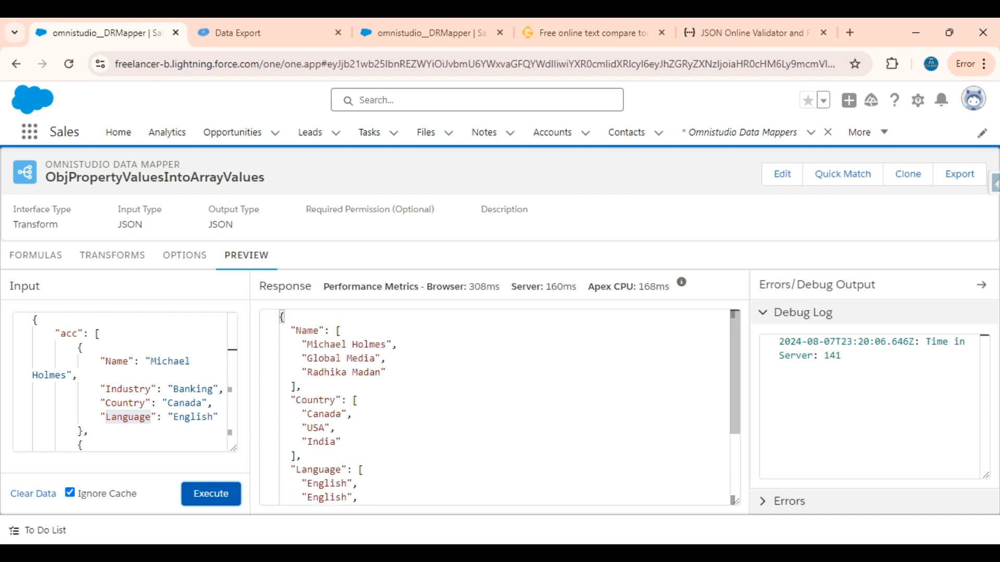
{"action": "scroll", "coordinate": [494, 406], "scroll_direction": "down", "scroll_amount": 2}
{"action": "scroll", "coordinate": [494, 406], "scroll_direction": "up", "scroll_amount": 1}
{"action": "scroll", "coordinate": [495, 406], "scroll_direction": "down", "scroll_amount": 1}
{"action": "scroll", "coordinate": [495, 406], "scroll_direction": "up", "scroll_amount": 2}
Step: Delete the Language property and its preceding comma from the third and second acc objects in the preview input JSON
{"action": "left_click", "coordinate": [21, 252]}
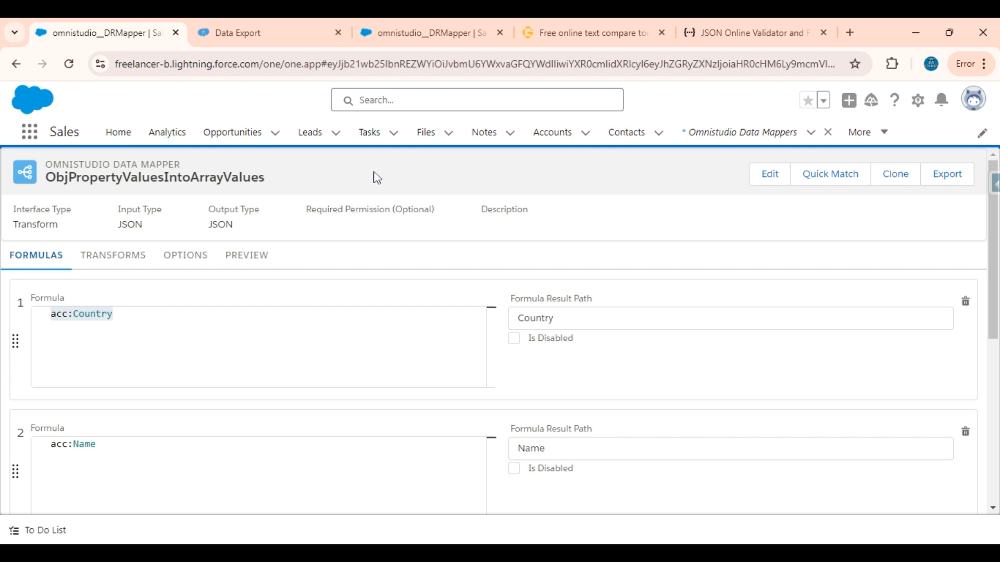
{"action": "left_click", "coordinate": [245, 257]}
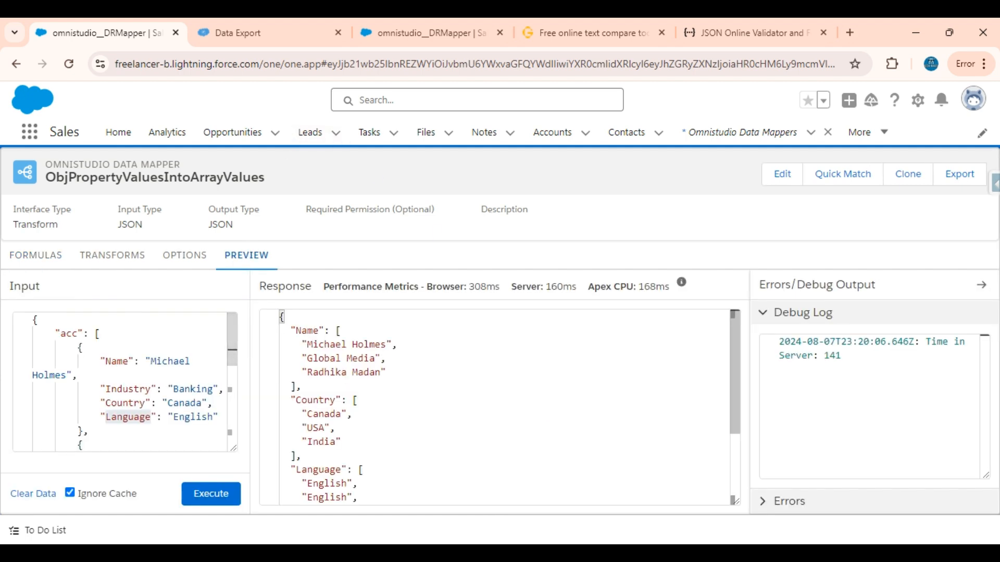
{"action": "scroll", "coordinate": [494, 406], "scroll_direction": "down", "scroll_amount": 2}
{"action": "scroll", "coordinate": [495, 406], "scroll_direction": "up", "scroll_amount": 2}
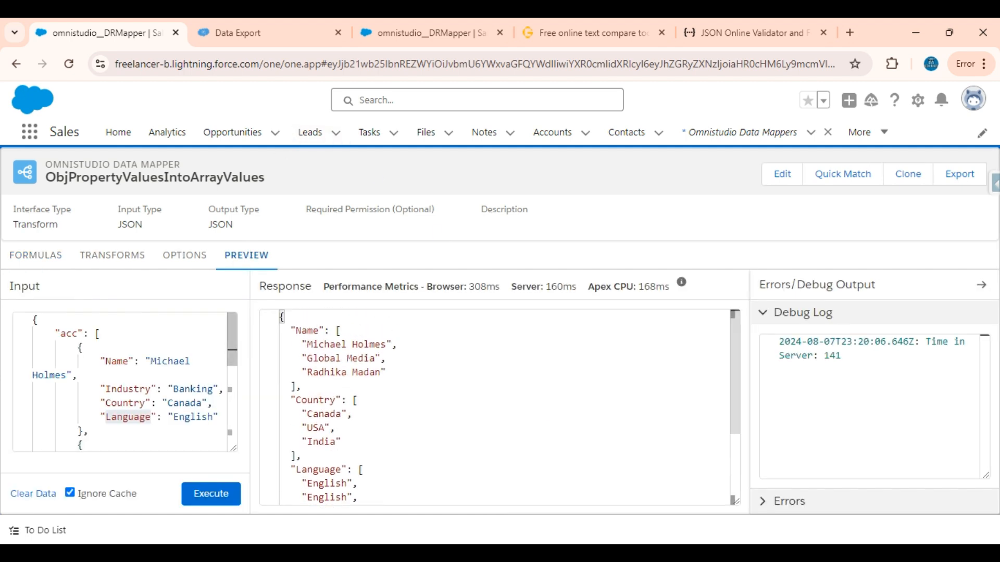
{"action": "scroll", "coordinate": [125, 382], "scroll_direction": "down", "scroll_amount": 1}
{"action": "scroll", "coordinate": [125, 383], "scroll_direction": "down", "scroll_amount": 2}
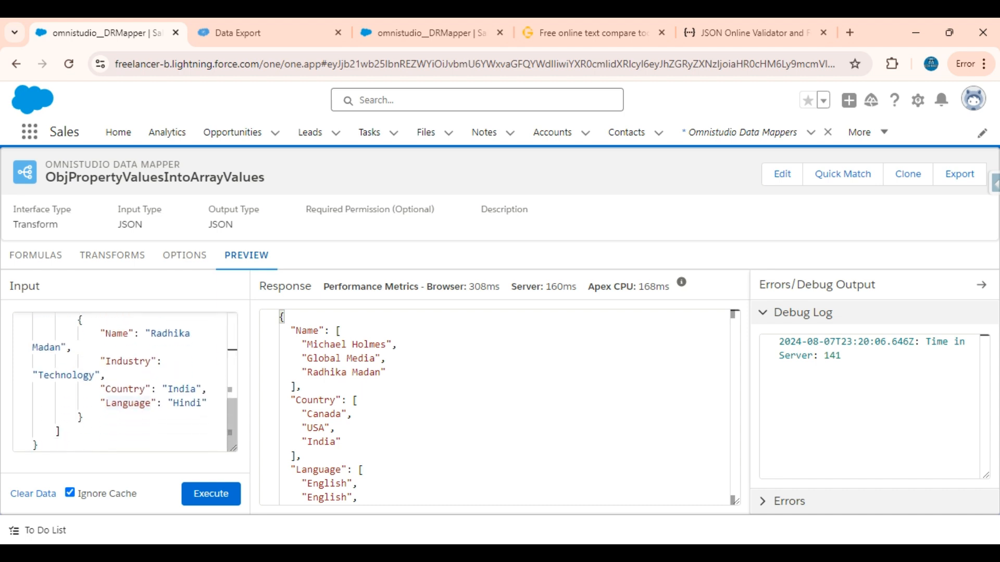
{"action": "left_click_drag", "start_coordinate": [229, 403], "coordinate": [210, 389]}
{"action": "key", "text": "BackSpace"}
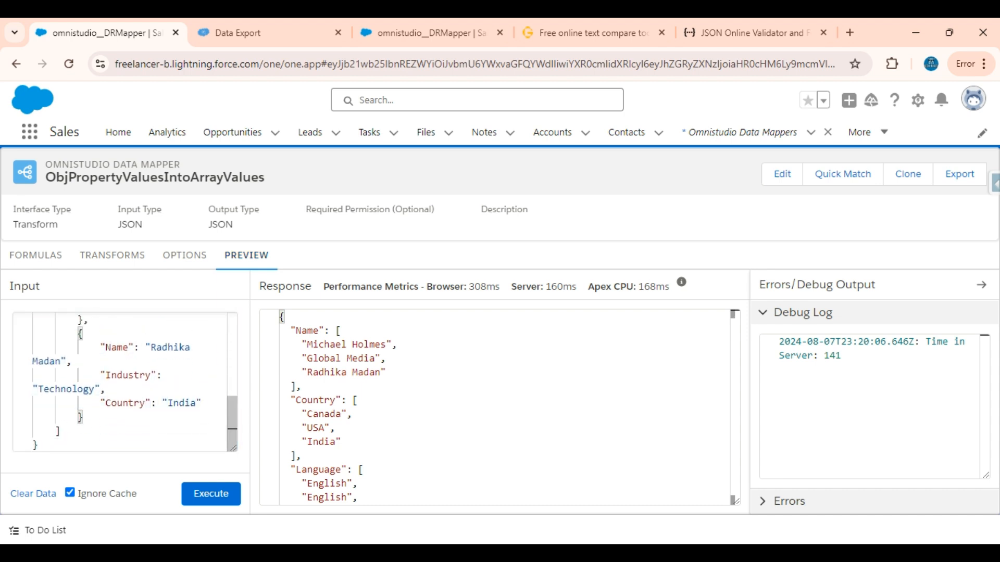
{"action": "scroll", "coordinate": [125, 383], "scroll_direction": "up", "scroll_amount": 1}
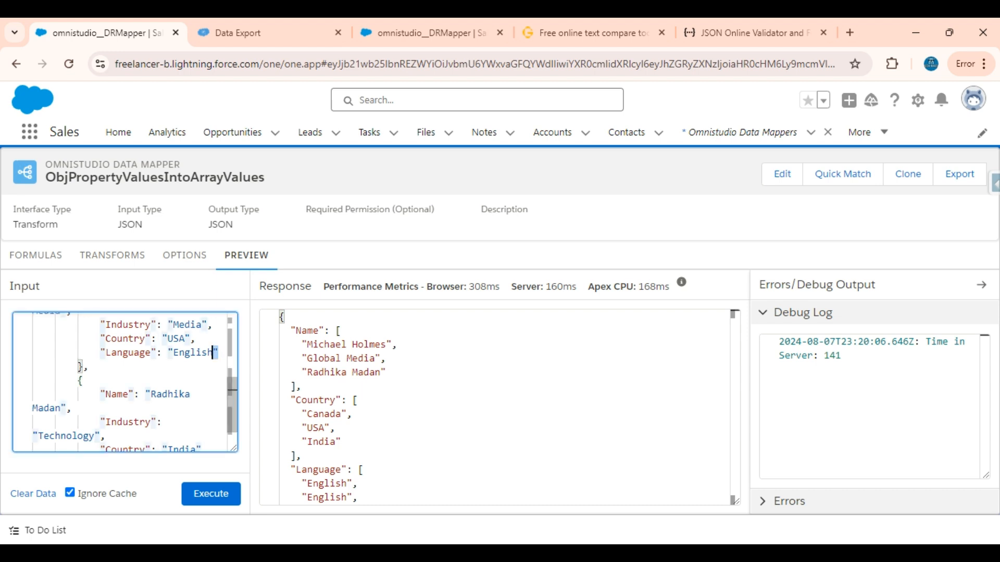
{"action": "left_click_drag", "start_coordinate": [219, 353], "coordinate": [191, 338]}
{"action": "key", "text": "BackSpace"}
Step: Execute the preview with Language left only in the first acc object and examine how the response returns it
{"action": "scroll", "coordinate": [191, 338], "scroll_direction": "up", "scroll_amount": 3}
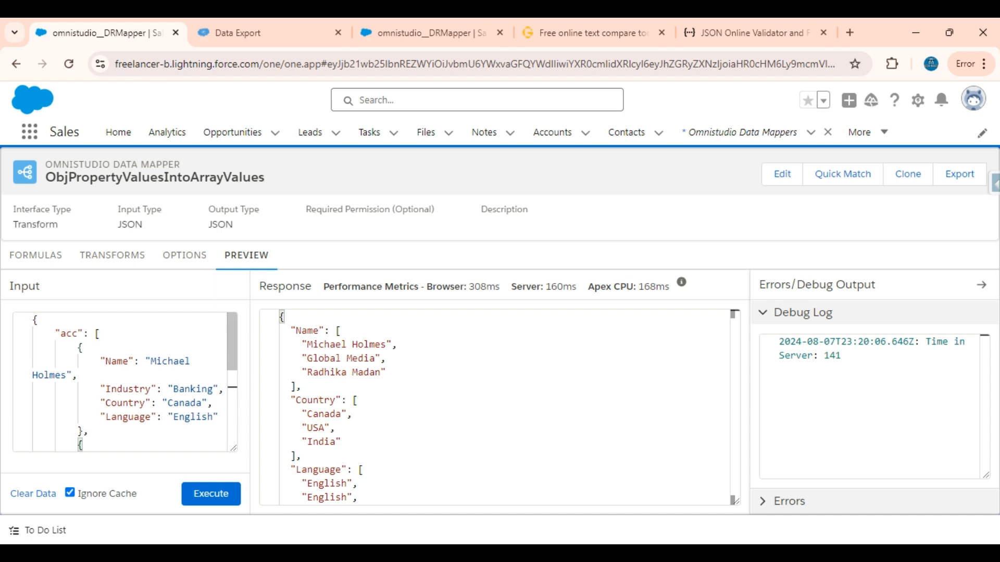
{"action": "left_click", "coordinate": [214, 497]}
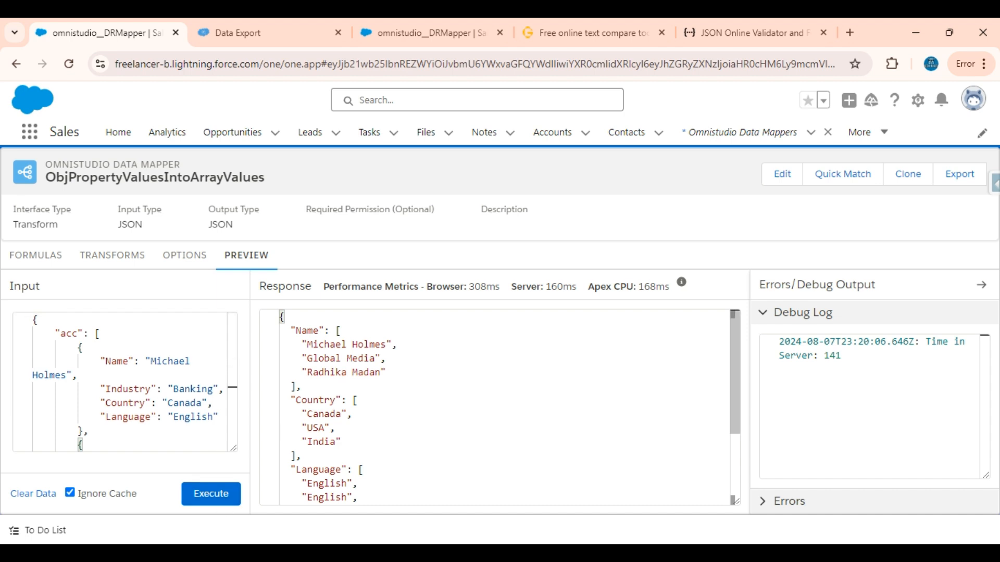
{"action": "left_click_drag", "start_coordinate": [330, 331], "coordinate": [302, 387]}
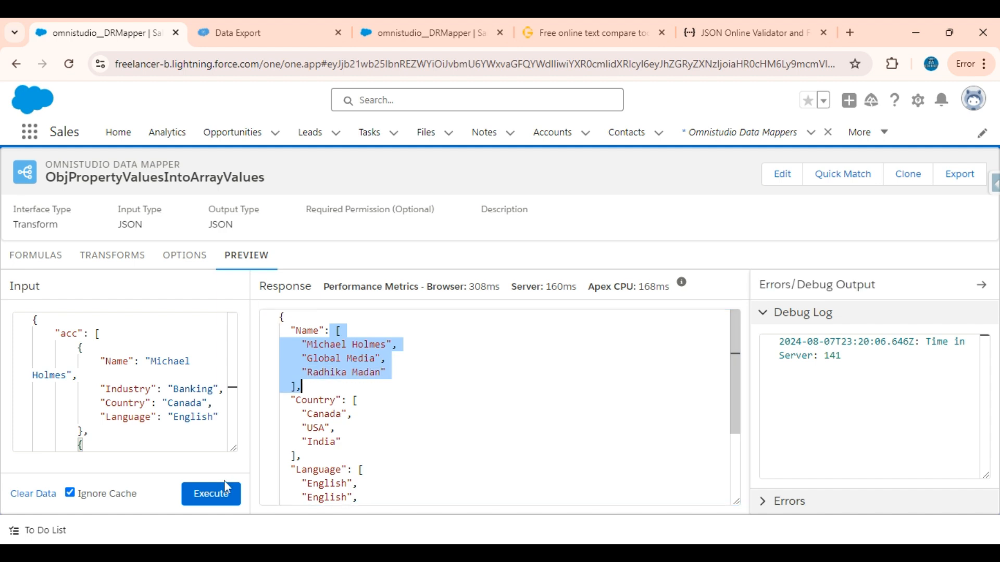
{"action": "left_click", "coordinate": [214, 499]}
{"action": "scroll", "coordinate": [424, 423], "scroll_direction": "down", "scroll_amount": 1}
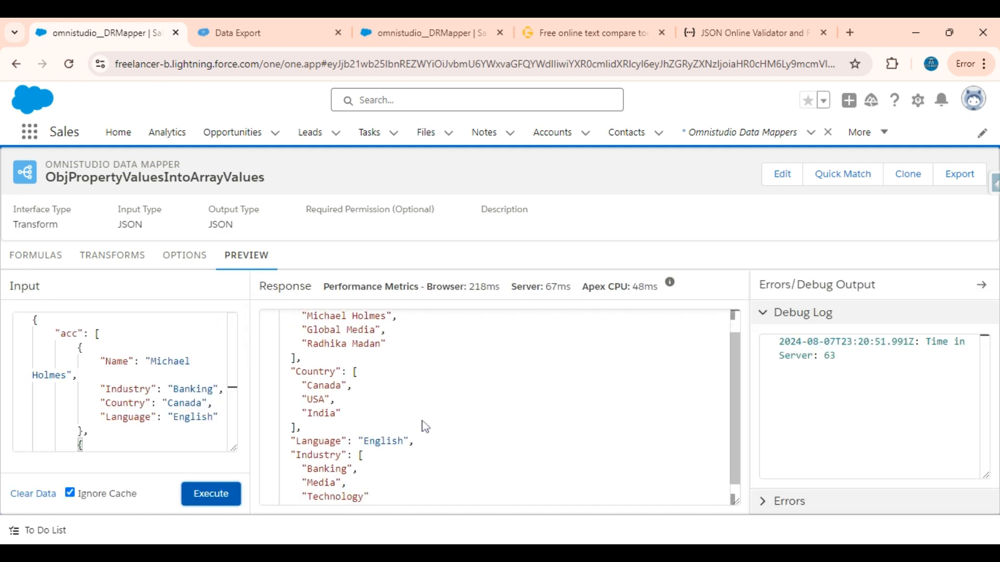
Step: Examine how the Language property is returned in the preview response between the Country and Industry arrays
{"action": "scroll", "coordinate": [426, 427], "scroll_direction": "down", "scroll_amount": 1}
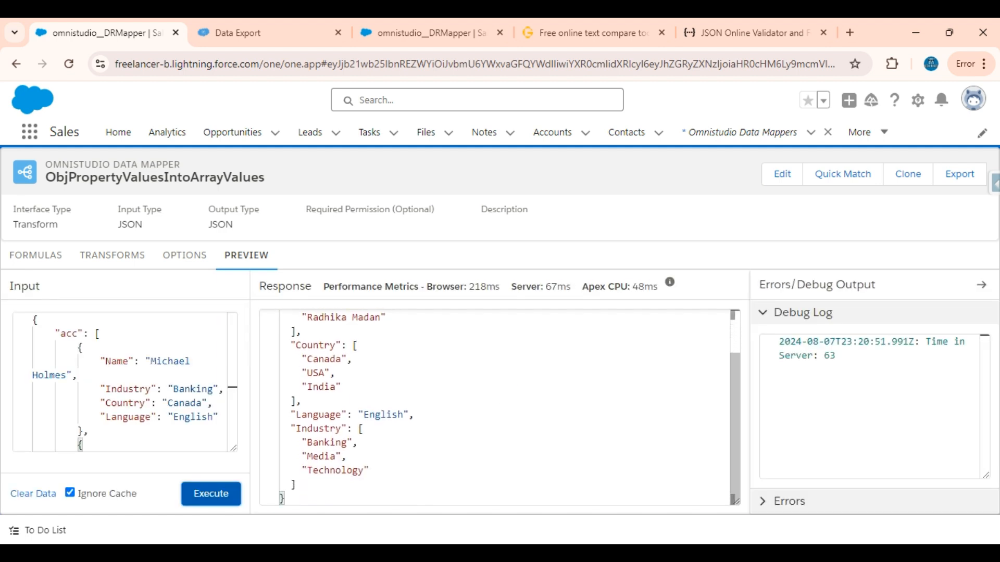
{"action": "left_click_drag", "start_coordinate": [291, 415], "coordinate": [414, 415]}
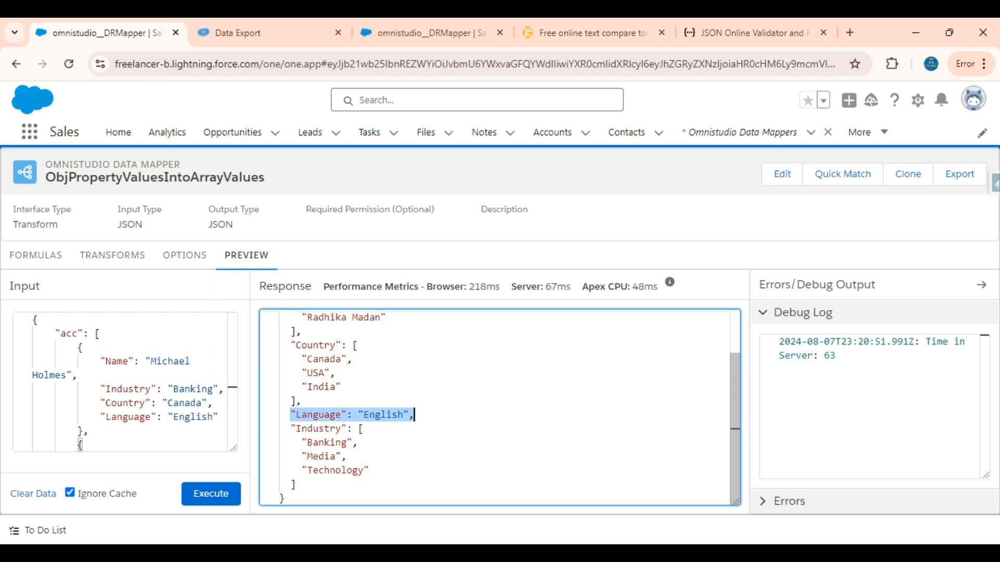
{"action": "double_click", "coordinate": [341, 414]}
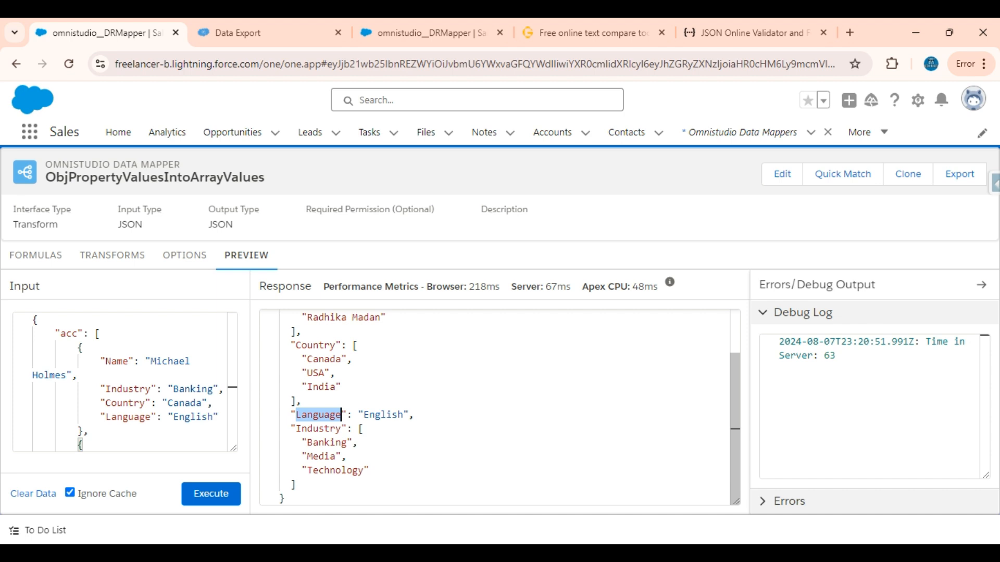
{"action": "left_click_drag", "start_coordinate": [415, 415], "coordinate": [290, 415]}
Step: Undo the Language deletions in the preview input JSON and execute the preview with the restored data
{"action": "left_click", "coordinate": [191, 403]}
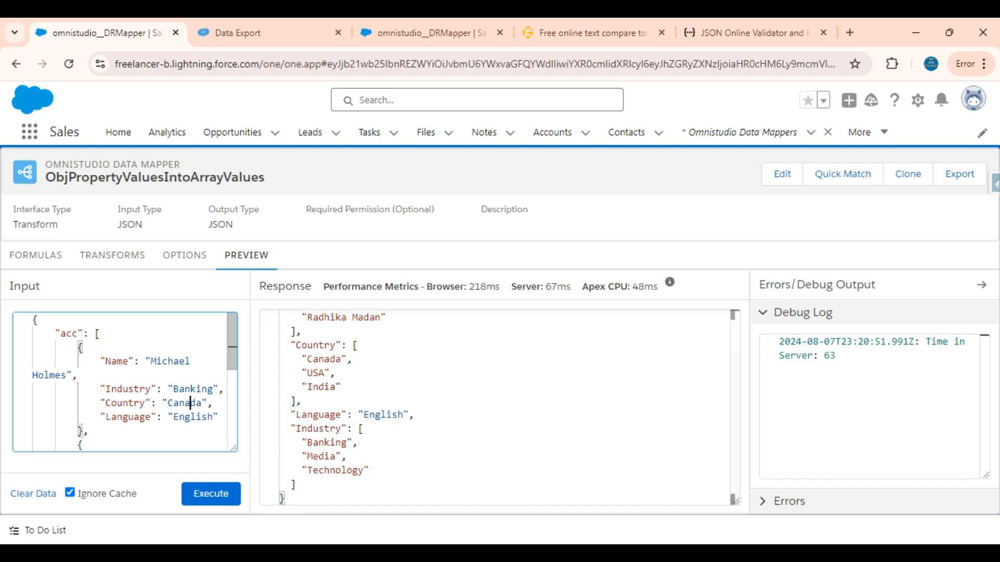
{"action": "key", "text": "ctrl+z"}
{"action": "key", "text": "ctrl+z"}
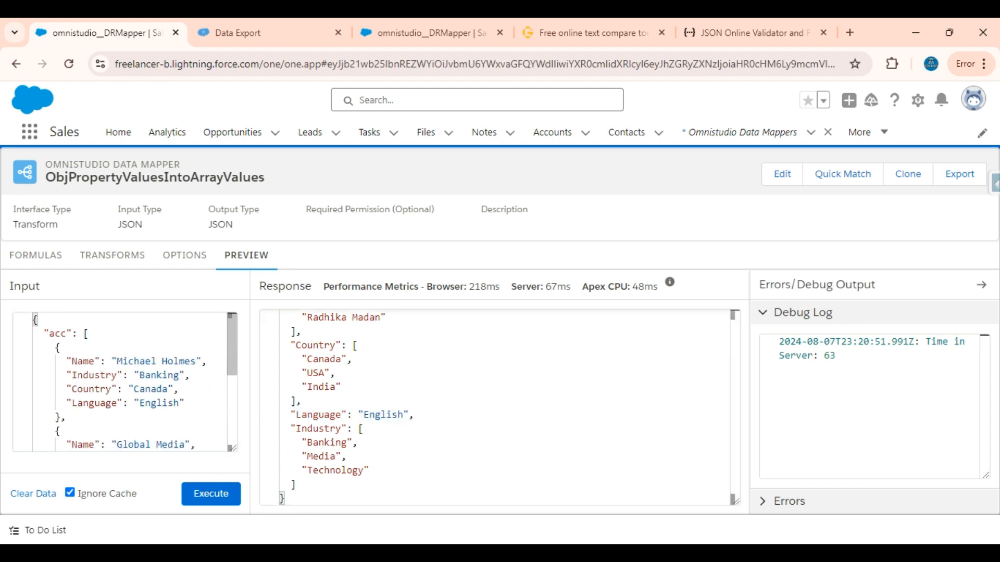
{"action": "left_click", "coordinate": [209, 495]}
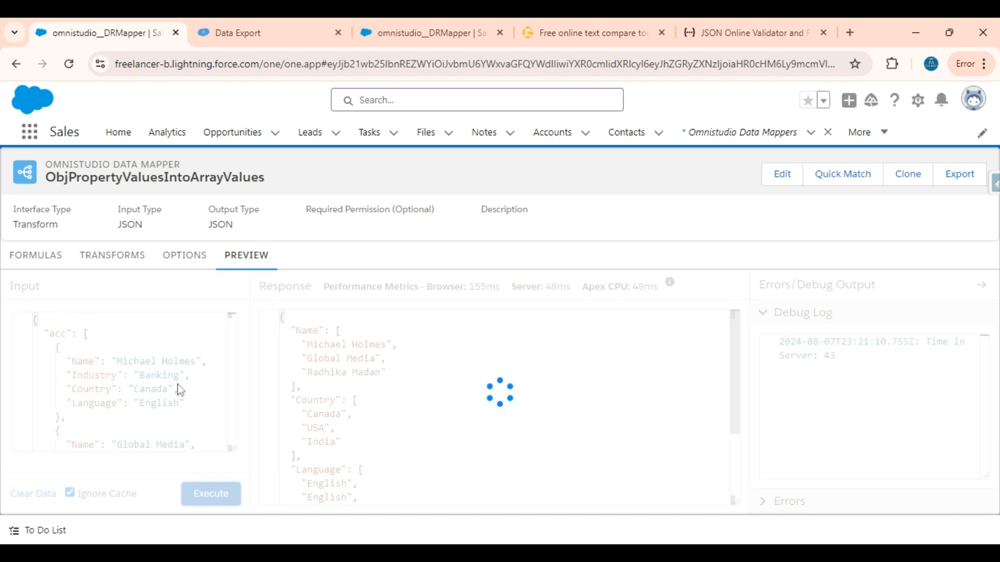
Step: Review the first formula, acc:Country, checking its acc node, Country property and Country result path
{"action": "left_click", "coordinate": [36, 255]}
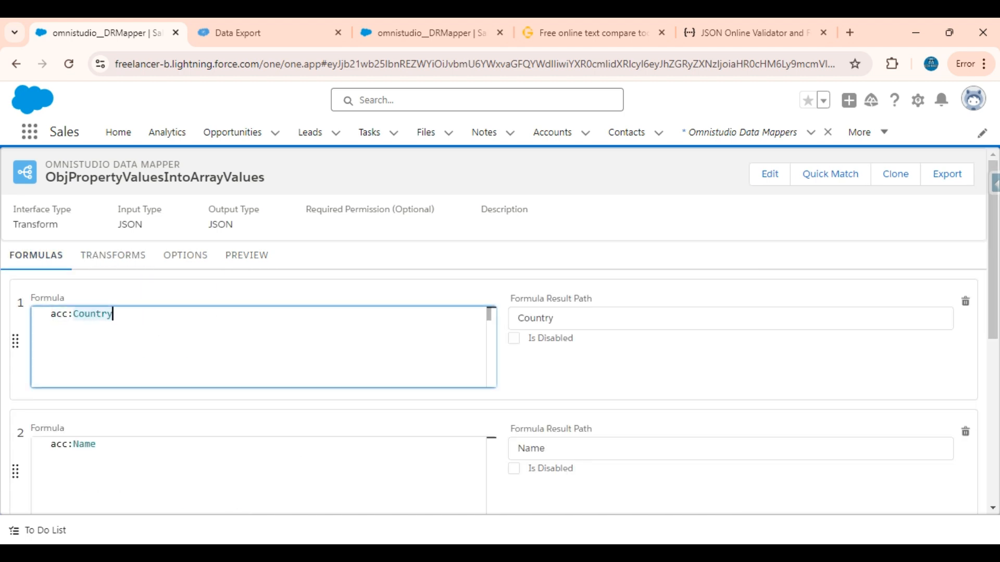
{"action": "left_click_drag", "start_coordinate": [114, 314], "coordinate": [56, 313]}
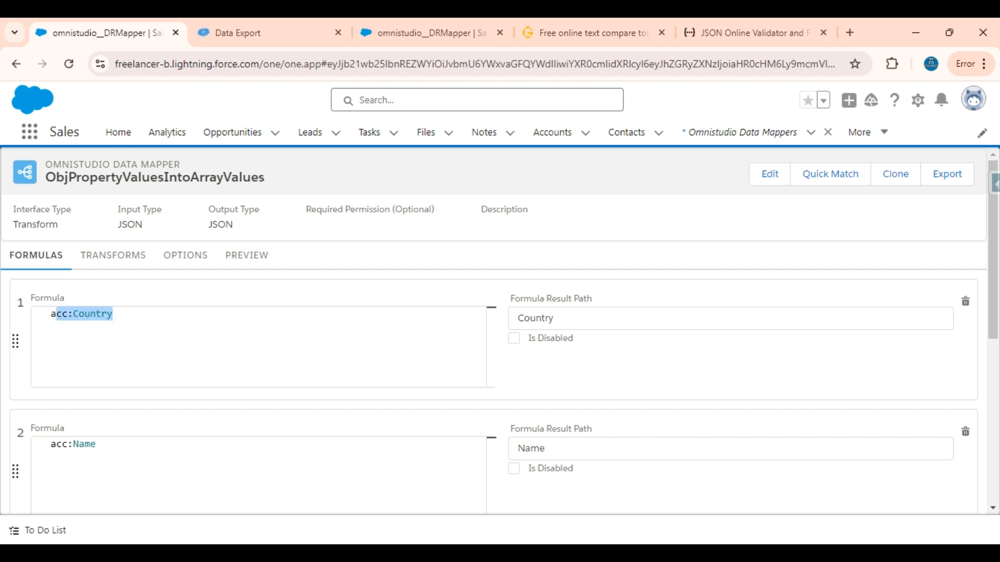
{"action": "double_click", "coordinate": [59, 314]}
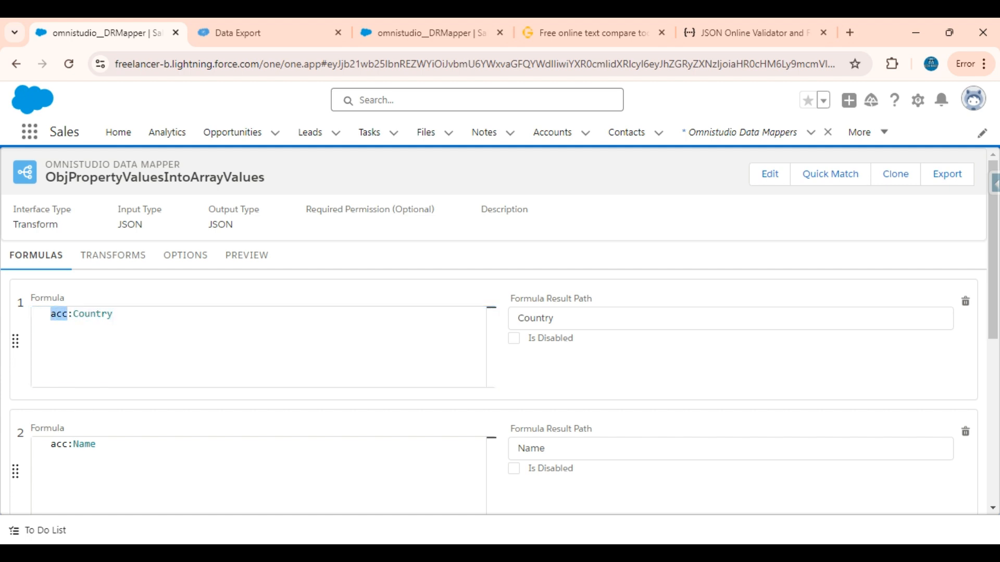
{"action": "double_click", "coordinate": [93, 314]}
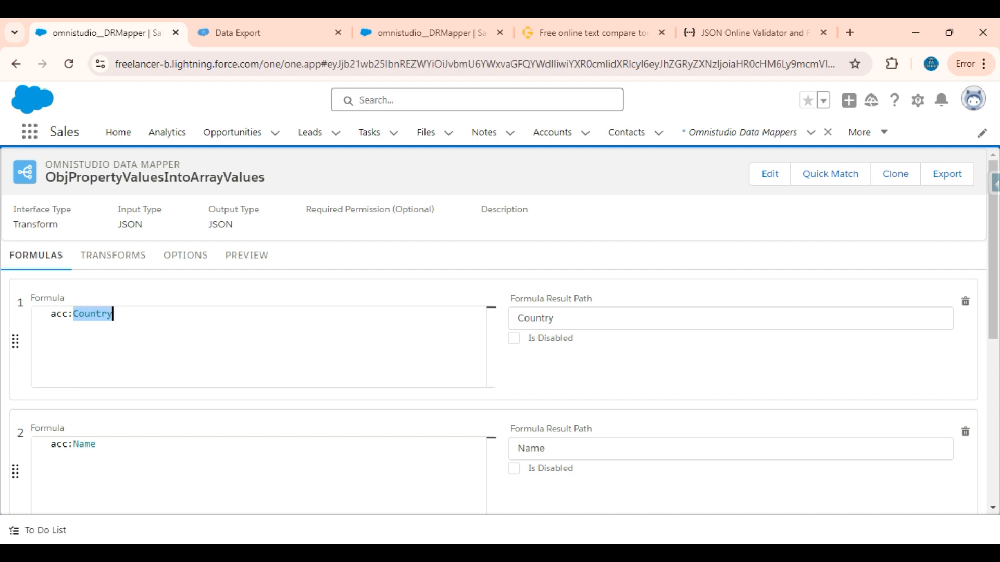
{"action": "left_click", "coordinate": [551, 319]}
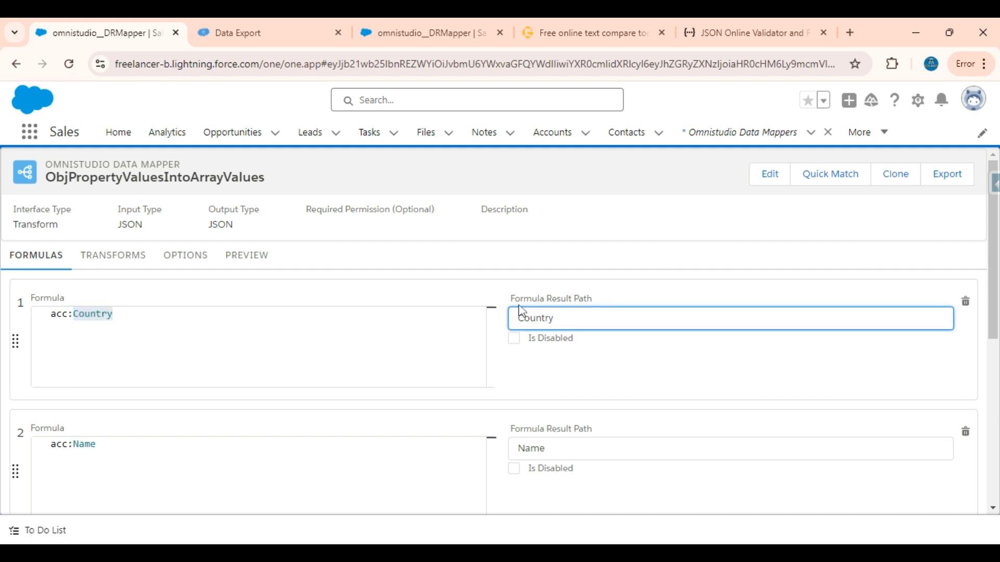
{"action": "double_click", "coordinate": [544, 318]}
Step: Try prefixing the first formula's Country result path with "acc:", remove the prefix and return to the preview
{"action": "left_click", "coordinate": [518, 318]}
{"action": "type", "text": "acc:"}
{"action": "key", "text": "BackSpace"}
{"action": "key", "text": "BackSpace"}
{"action": "key", "text": "BackSpace"}
{"action": "key", "text": "BackSpace"}
{"action": "key", "text": "ctrl+a"}
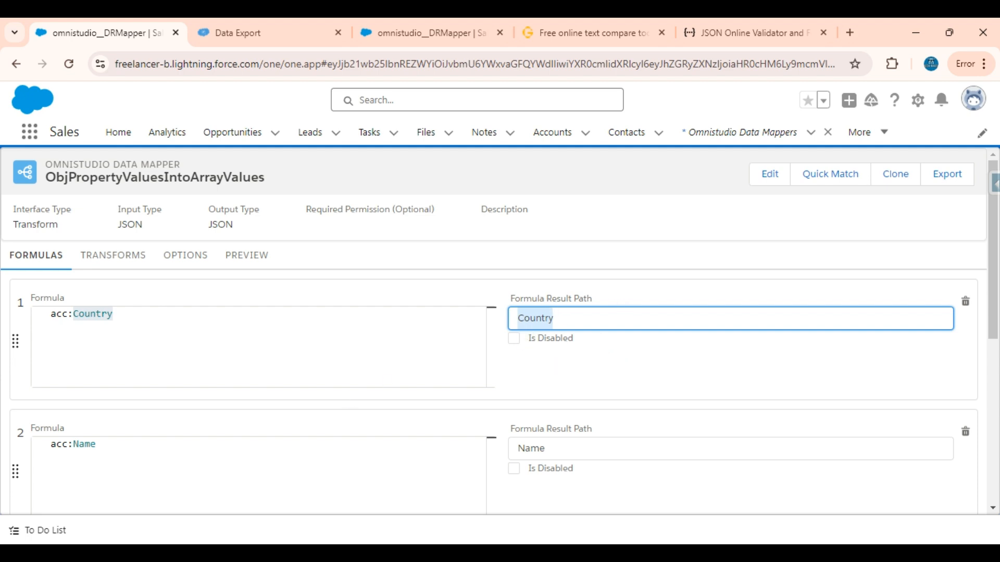
{"action": "left_click", "coordinate": [245, 257]}
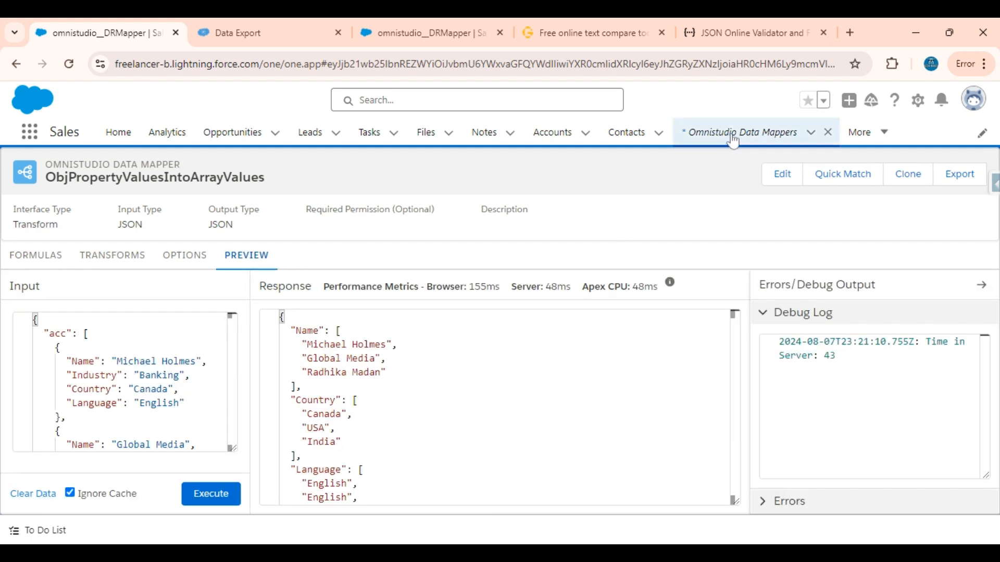
Step: Switch to the GoTranscript text compare page and examine the source acc JSON beside the expected array output and the extended acc JSON
{"action": "left_click", "coordinate": [596, 28]}
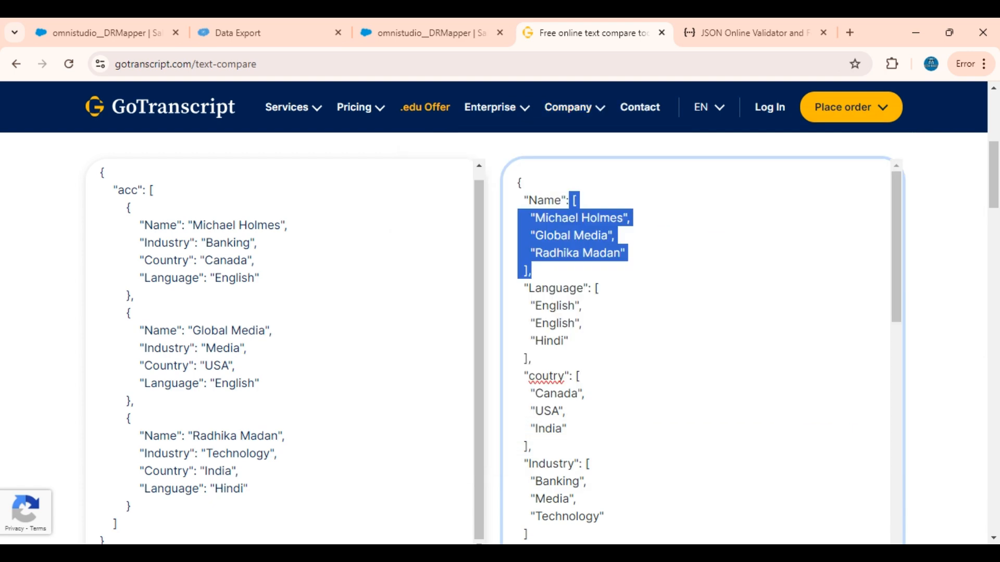
{"action": "scroll", "coordinate": [274, 355], "scroll_direction": "down", "scroll_amount": 4}
{"action": "scroll", "coordinate": [274, 355], "scroll_direction": "up", "scroll_amount": 7}
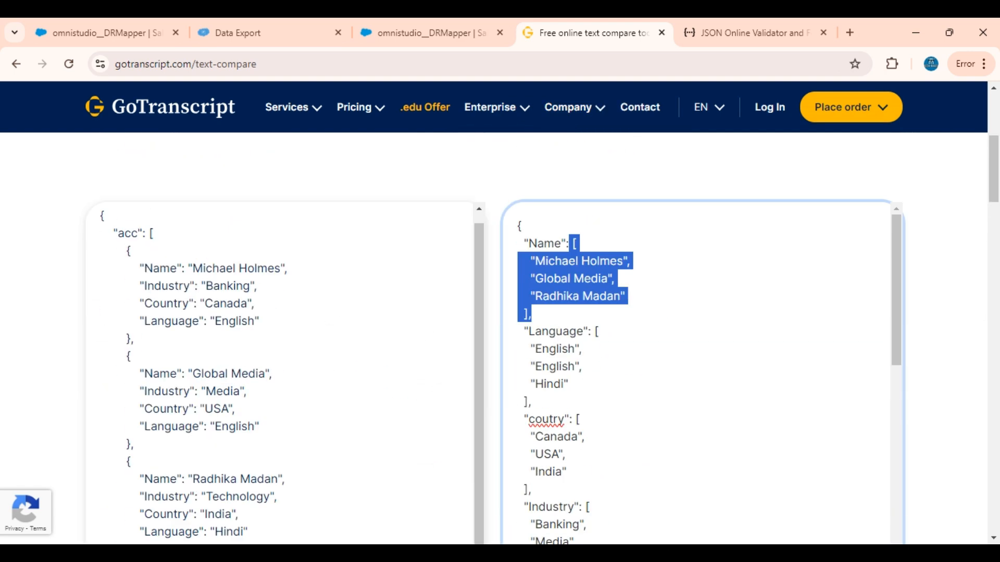
{"action": "scroll", "coordinate": [274, 355], "scroll_direction": "down", "scroll_amount": 3}
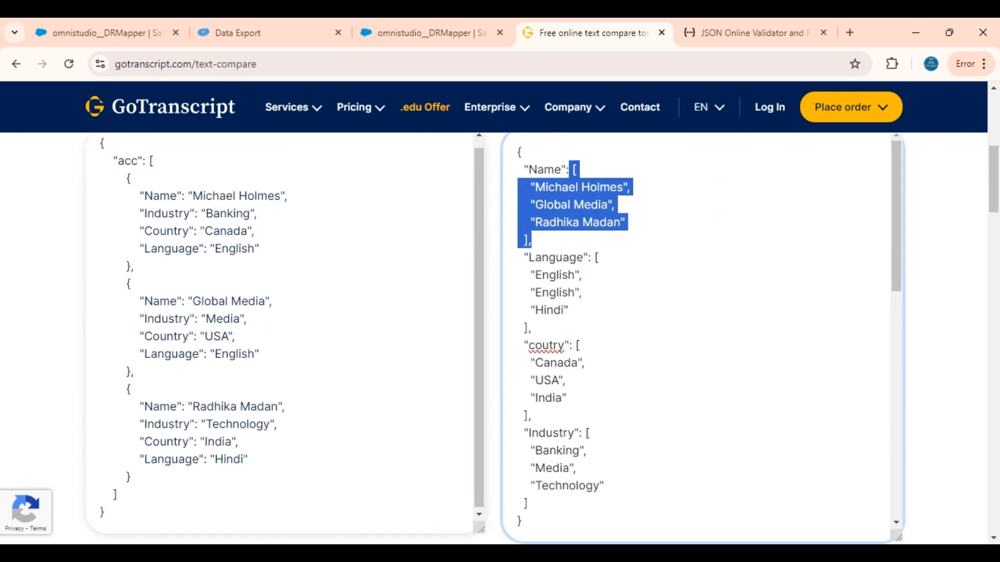
{"action": "scroll", "coordinate": [274, 355], "scroll_direction": "up", "scroll_amount": 1}
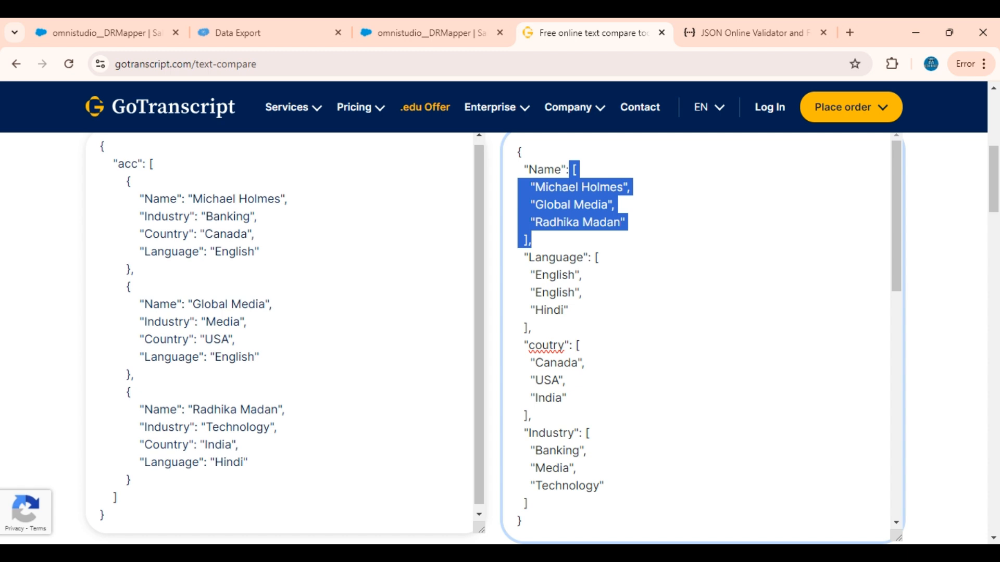
{"action": "scroll", "coordinate": [274, 355], "scroll_direction": "up", "scroll_amount": 1}
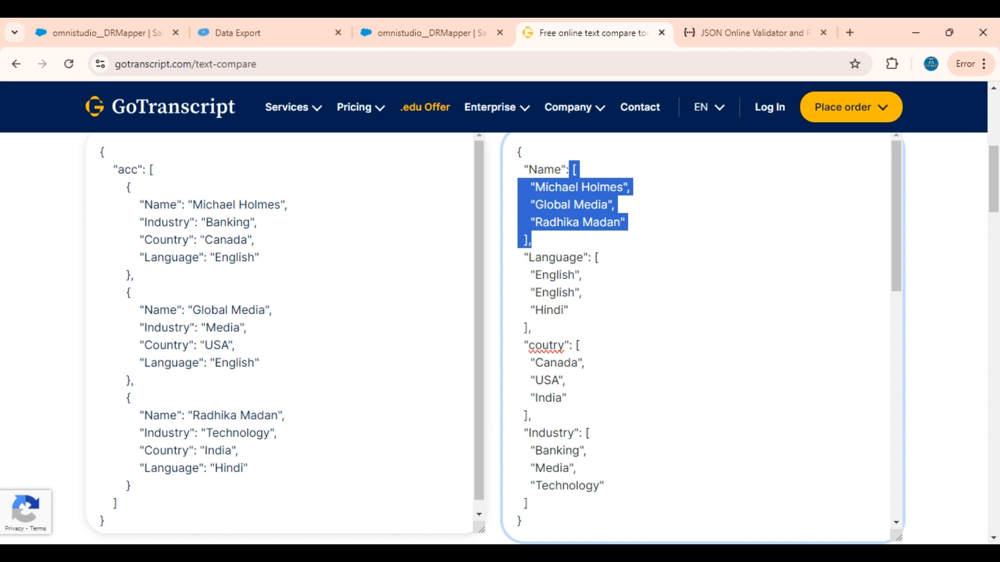
{"action": "scroll", "coordinate": [697, 338], "scroll_direction": "down", "scroll_amount": 10}
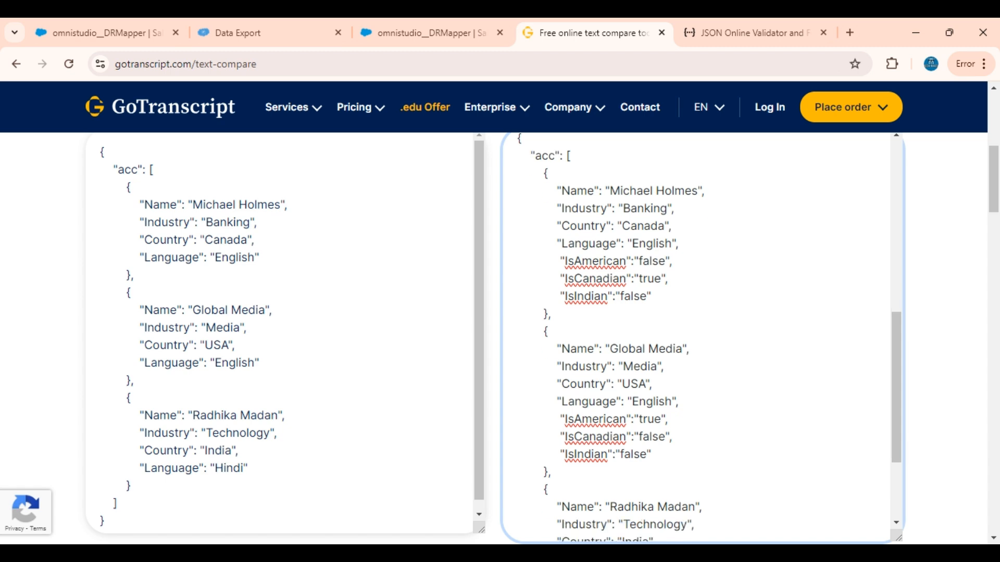
{"action": "left_click", "coordinate": [261, 363]}
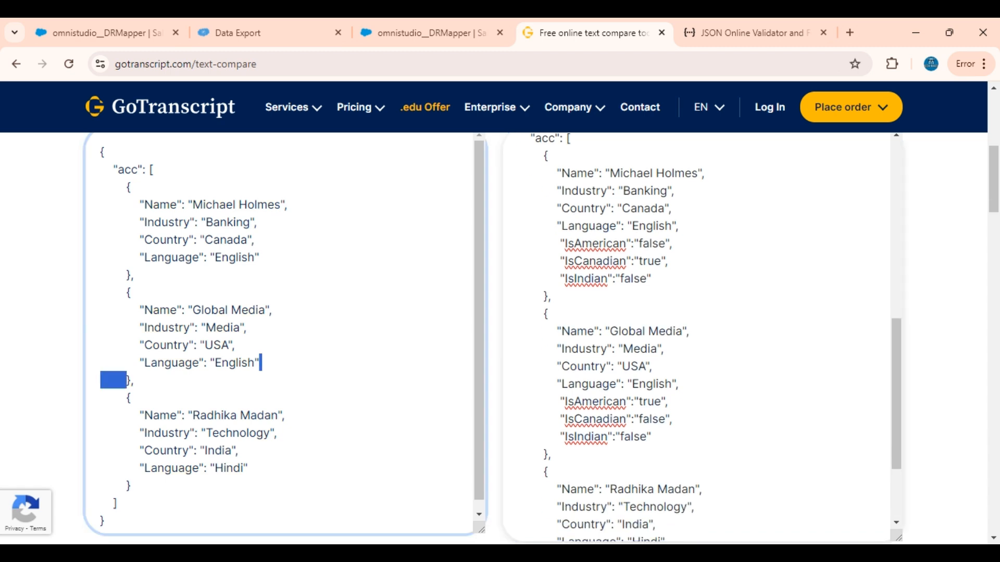
{"action": "left_click", "coordinate": [131, 485]}
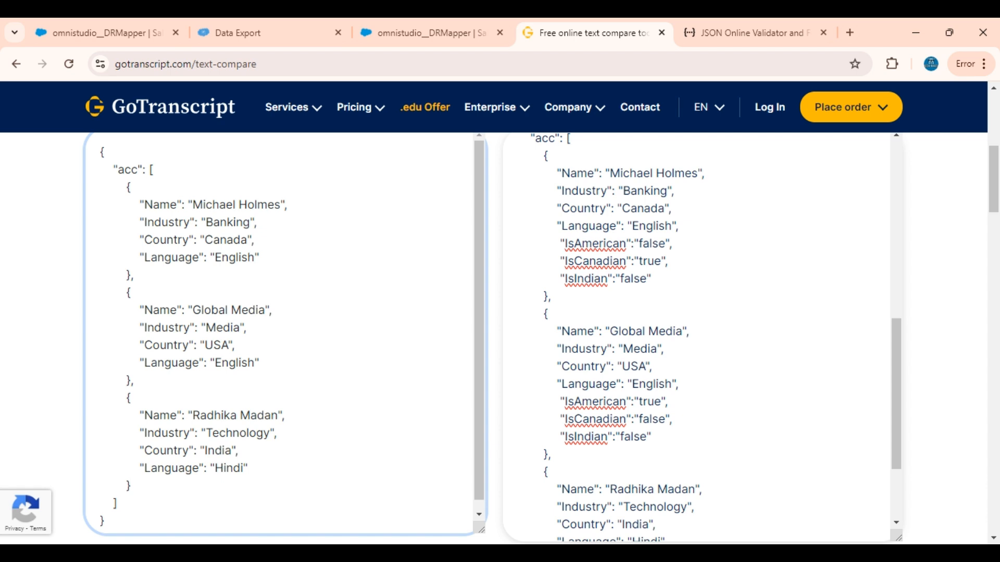
{"action": "scroll", "coordinate": [698, 334], "scroll_direction": "up", "scroll_amount": 1}
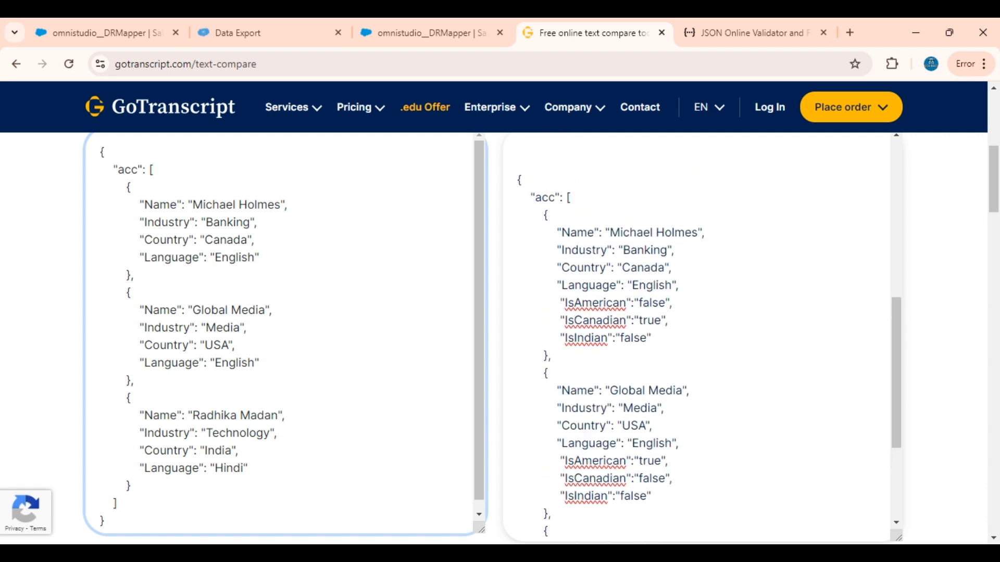
Step: Examine the extended acc JSON's first object, comparing its original properties with the added IsAmerican, IsCanadian and IsIndian flags
{"action": "left_click_drag", "start_coordinate": [518, 180], "coordinate": [627, 443]}
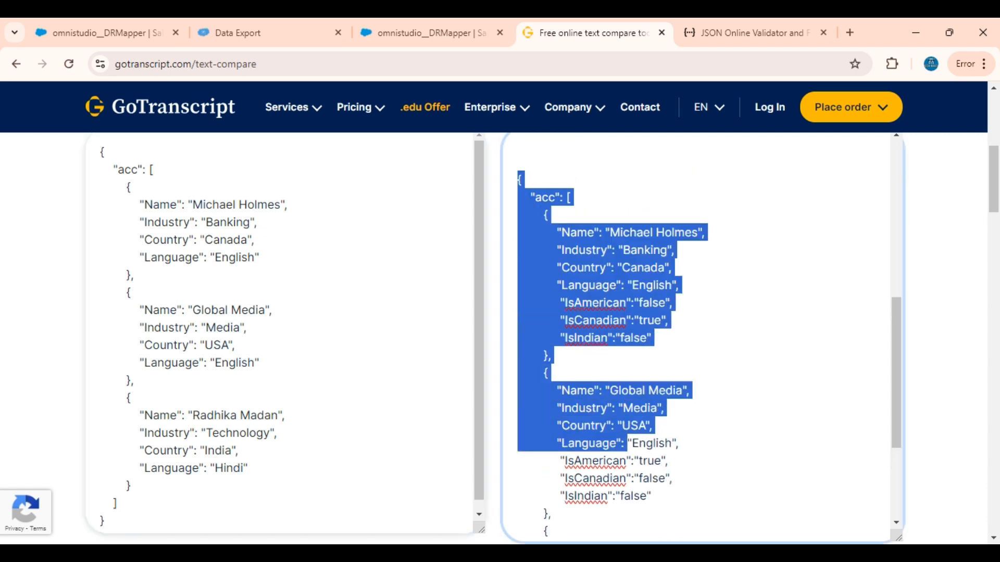
{"action": "left_click", "coordinate": [649, 303]}
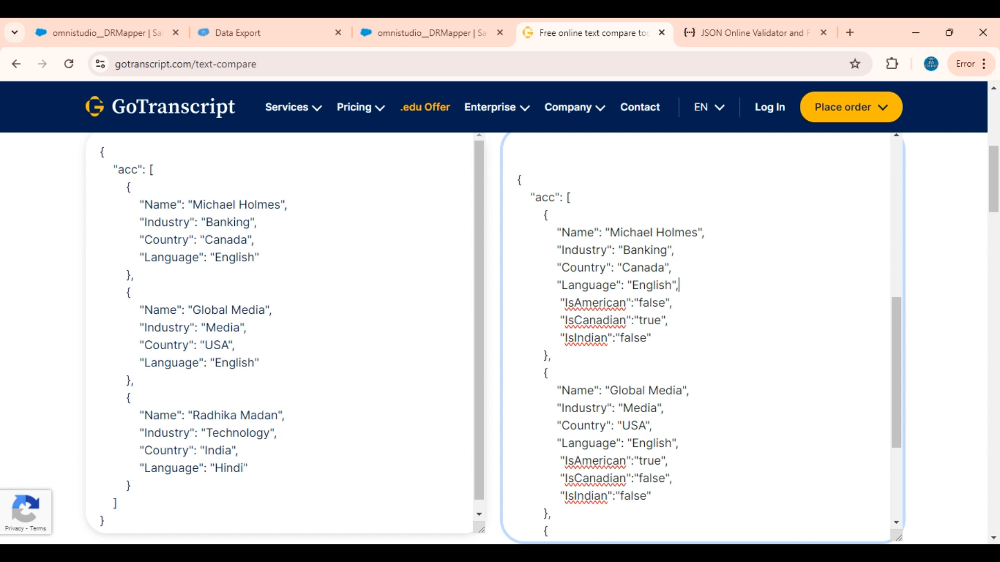
{"action": "left_click_drag", "start_coordinate": [678, 285], "coordinate": [554, 232]}
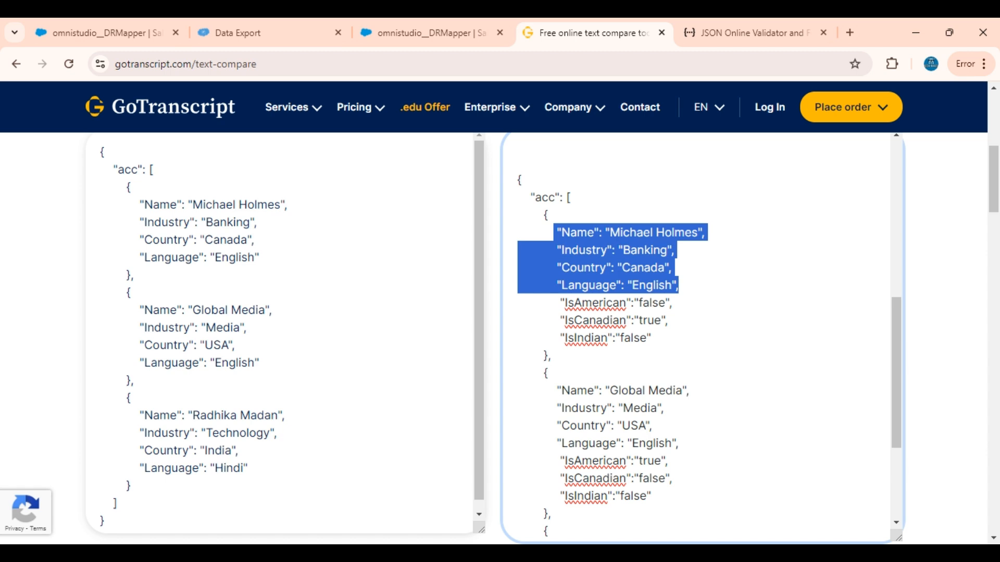
{"action": "left_click", "coordinate": [568, 337]}
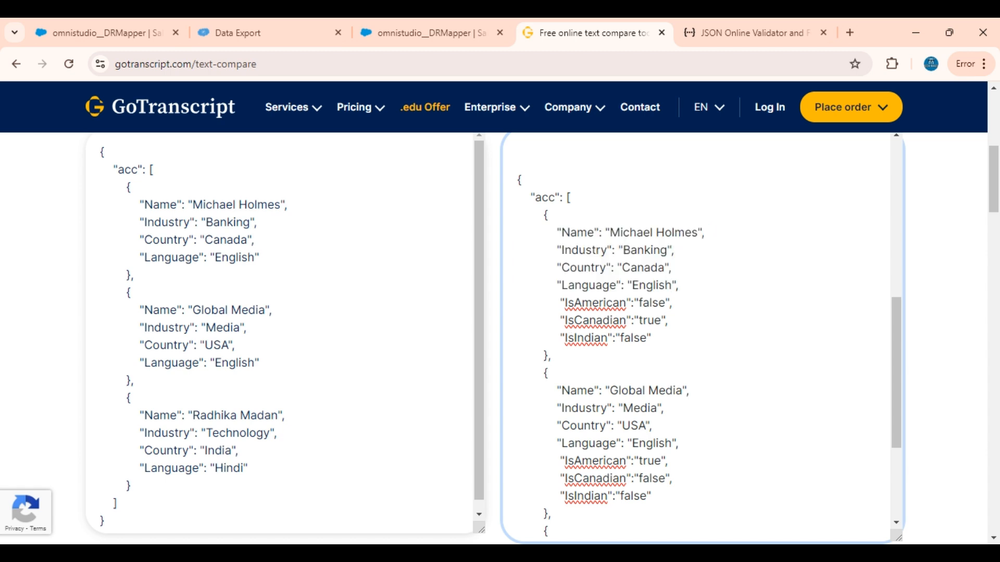
{"action": "left_click_drag", "start_coordinate": [558, 302], "coordinate": [651, 338]}
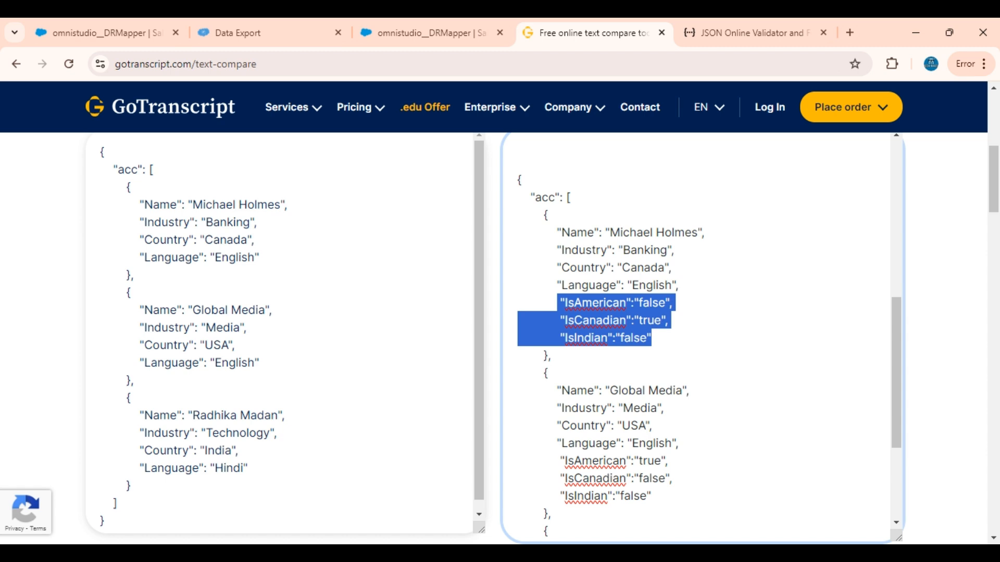
{"action": "left_click", "coordinate": [589, 320]}
{"action": "double_click", "coordinate": [589, 320]}
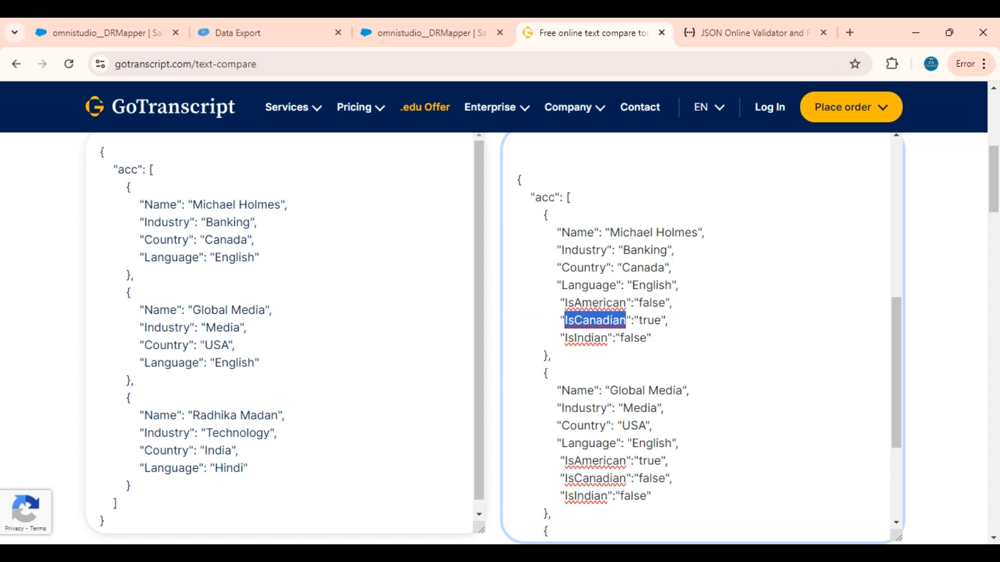
{"action": "double_click", "coordinate": [584, 338]}
{"action": "left_click_drag", "start_coordinate": [652, 338], "coordinate": [560, 302]}
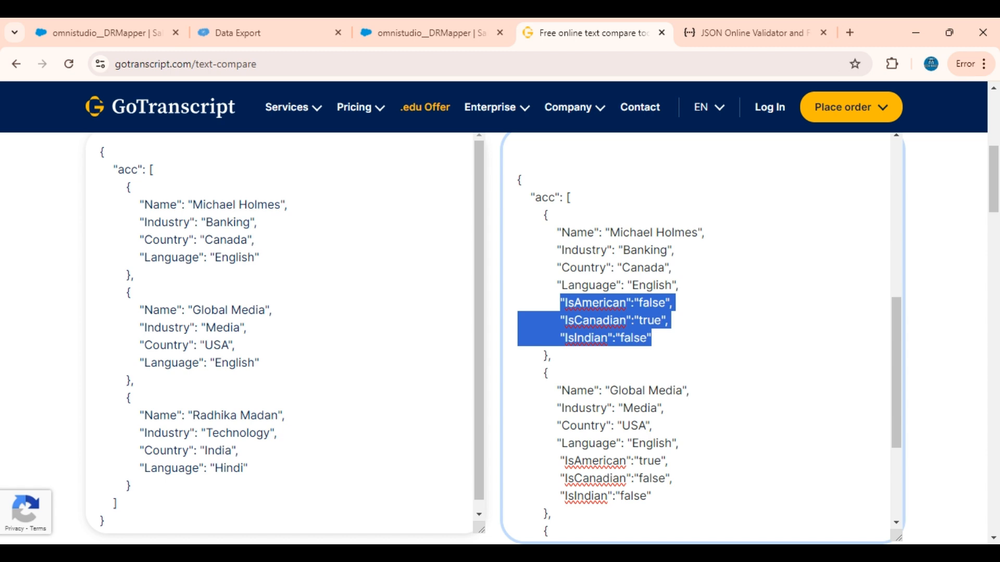
{"action": "left_click", "coordinate": [639, 320]}
{"action": "left_click_drag", "start_coordinate": [652, 339], "coordinate": [564, 303]}
{"action": "left_click", "coordinate": [557, 338]}
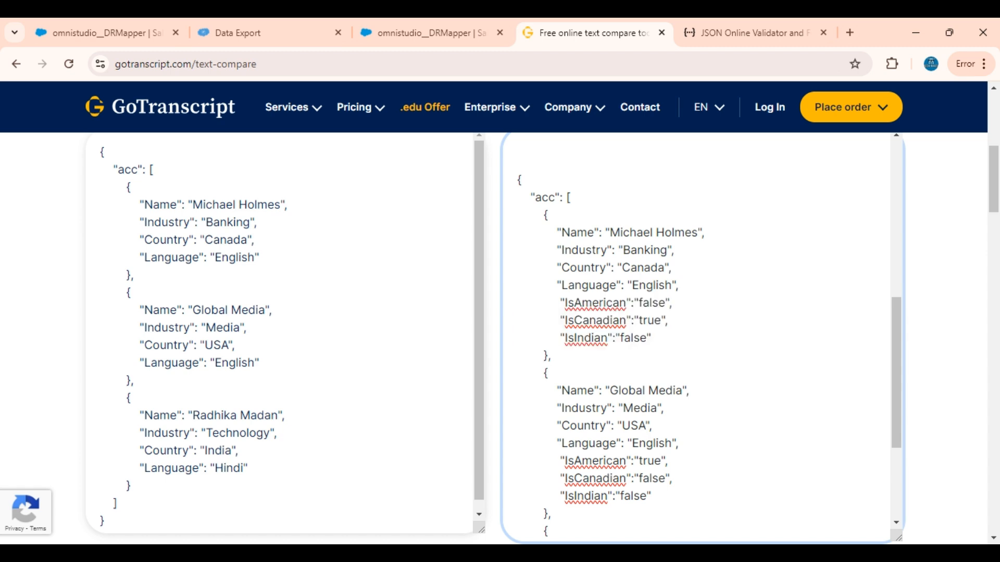
Step: Select the extended acc JSON to review it against the source JSON, and switch back to the Salesforce Omnistudio Data Mapper
{"action": "scroll", "coordinate": [281, 333], "scroll_direction": "down", "scroll_amount": 1}
{"action": "left_click", "coordinate": [260, 352]}
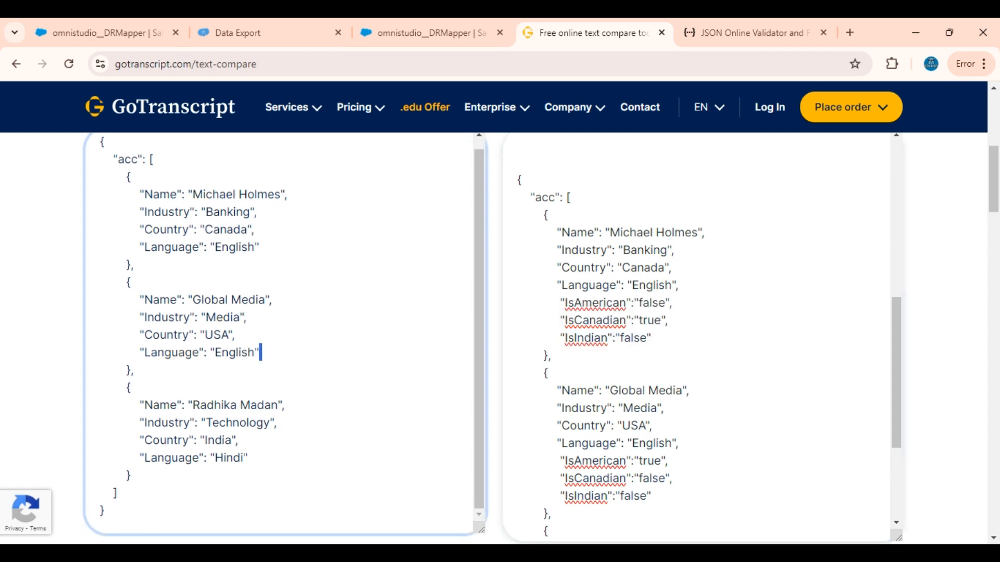
{"action": "left_click_drag", "start_coordinate": [517, 181], "coordinate": [597, 479]}
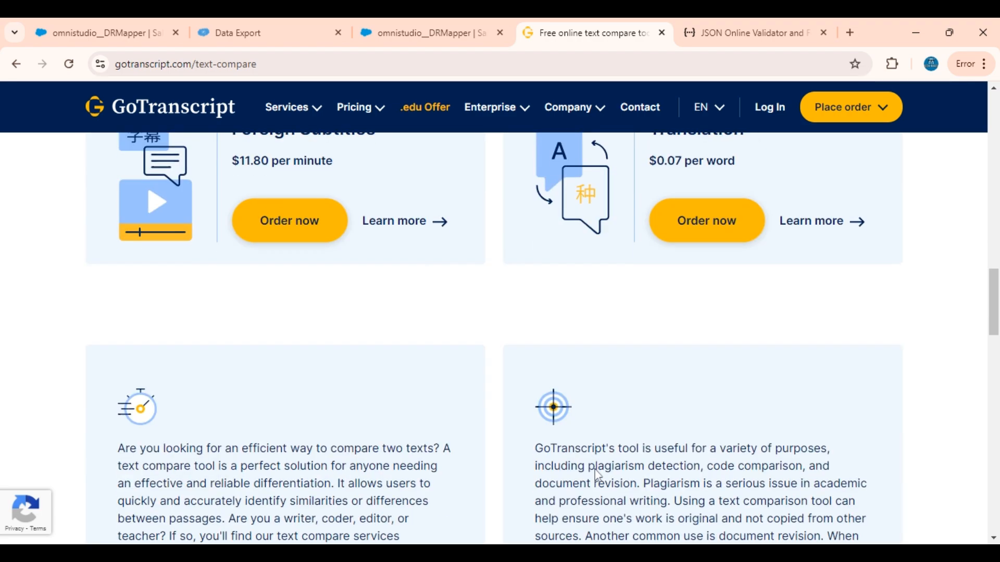
{"action": "scroll", "coordinate": [598, 479], "scroll_direction": "up", "scroll_amount": 15}
{"action": "scroll", "coordinate": [597, 468], "scroll_direction": "down", "scroll_amount": 4}
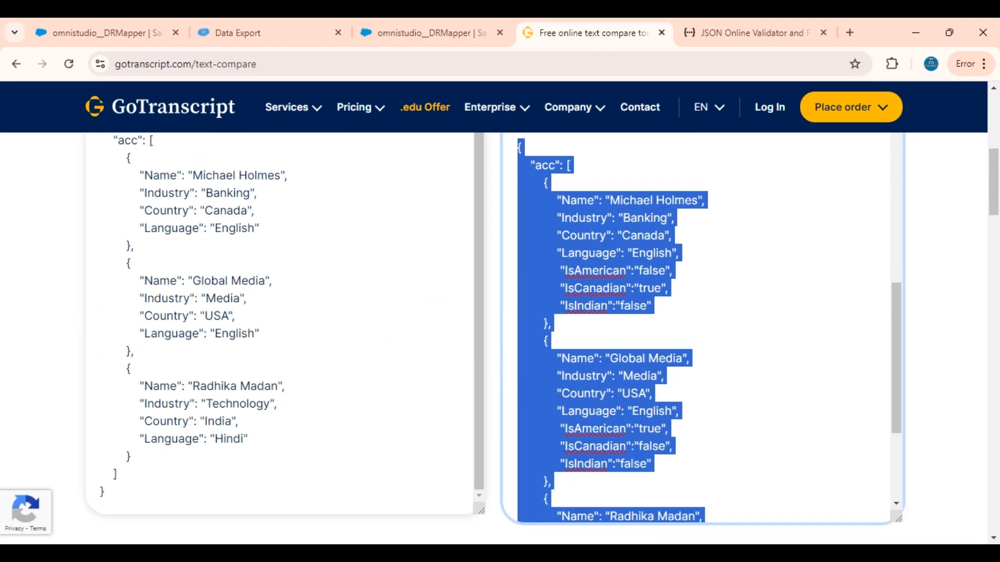
{"action": "scroll", "coordinate": [469, 439], "scroll_direction": "up", "scroll_amount": 1}
{"action": "scroll", "coordinate": [500, 338], "scroll_direction": "up", "scroll_amount": 3}
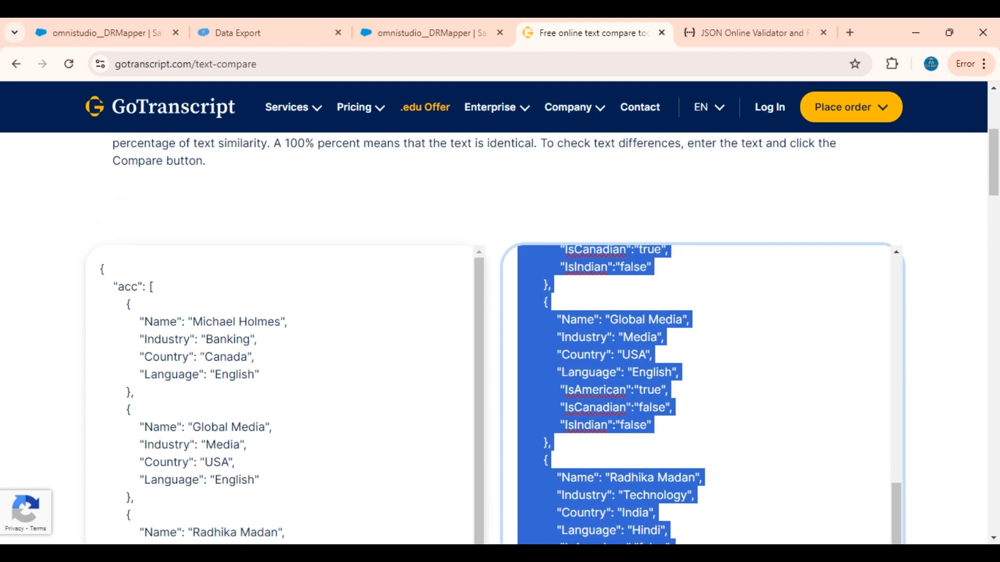
{"action": "scroll", "coordinate": [614, 395], "scroll_direction": "up", "scroll_amount": 3}
{"action": "left_click", "coordinate": [110, 26]}
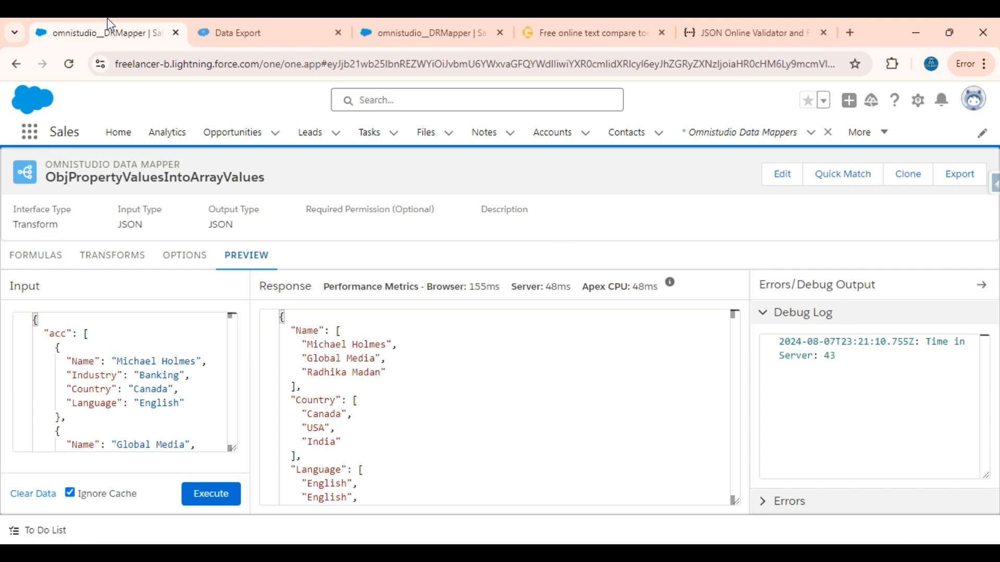
Step: Create a new Omnistudio Data Mapper named TransformJSON with the Transform interface type, keeping JSON for input and output
{"action": "left_click", "coordinate": [740, 130]}
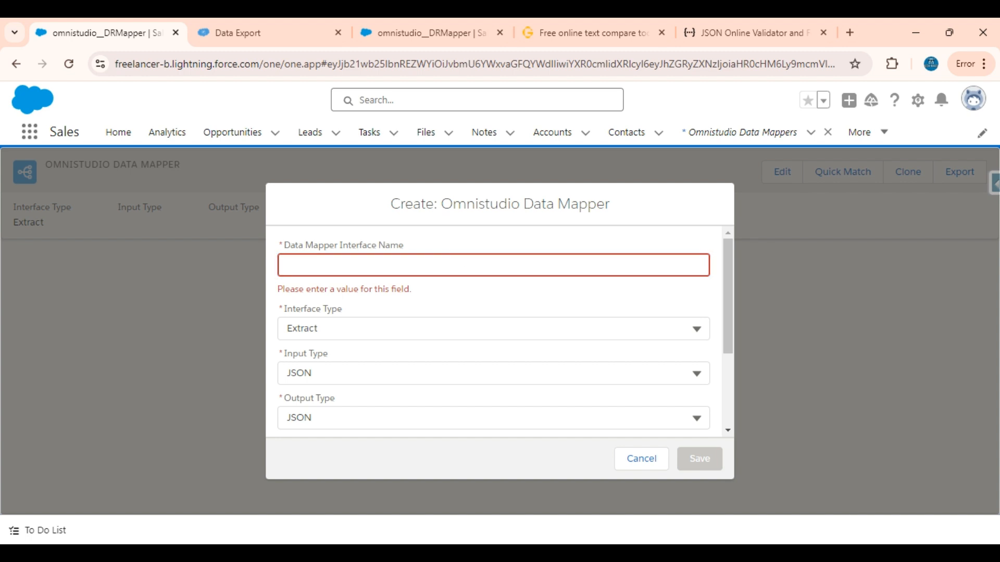
{"action": "type", "text": "Tra"}
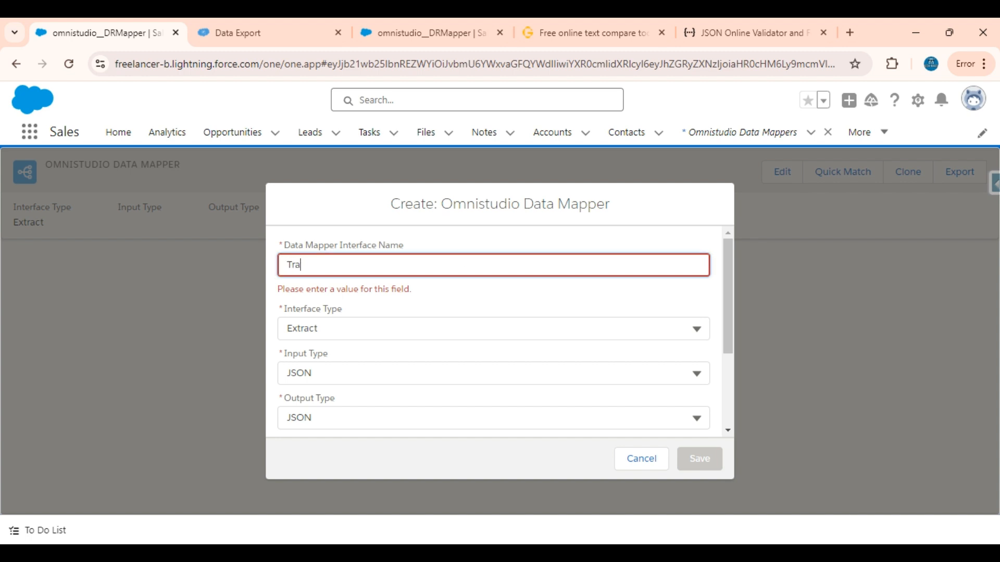
{"action": "type", "text": "nsform"}
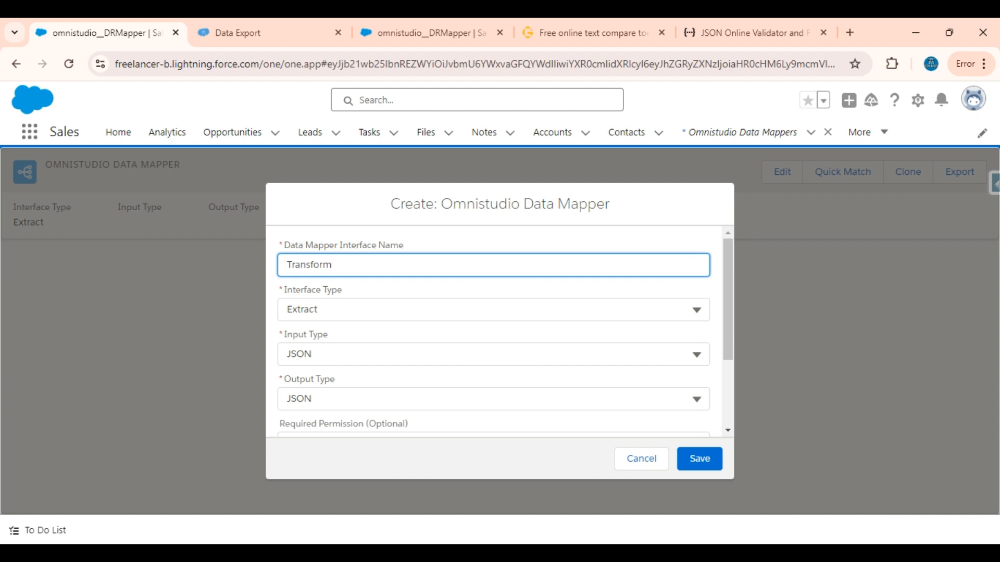
{"action": "type", "text": "JSON"}
{"action": "scroll", "coordinate": [494, 331], "scroll_direction": "down", "scroll_amount": 1}
{"action": "left_click", "coordinate": [494, 238]}
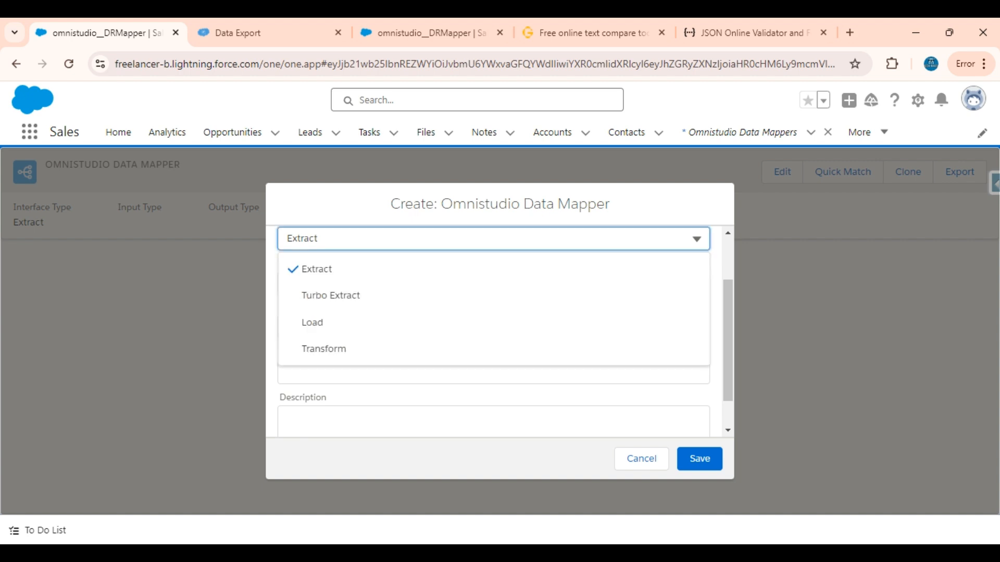
{"action": "left_click", "coordinate": [327, 350]}
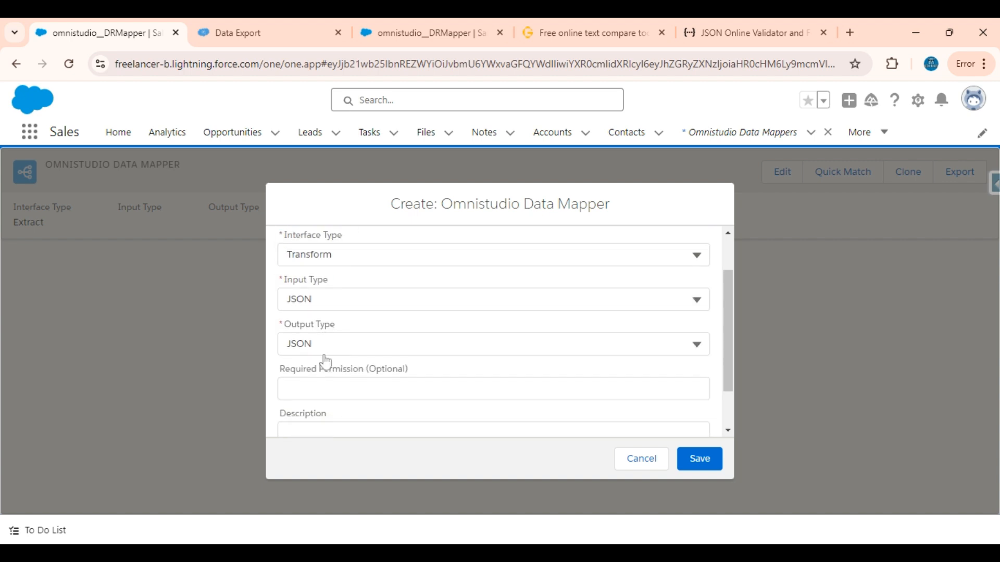
{"action": "scroll", "coordinate": [326, 361], "scroll_direction": "down", "scroll_amount": 1}
{"action": "scroll", "coordinate": [324, 359], "scroll_direction": "up", "scroll_amount": 1}
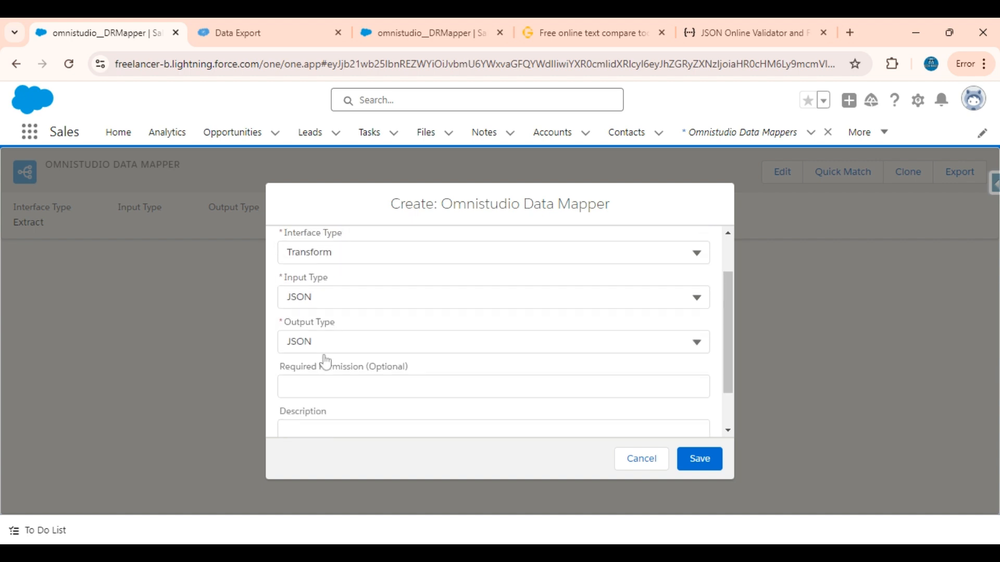
{"action": "left_click", "coordinate": [709, 467]}
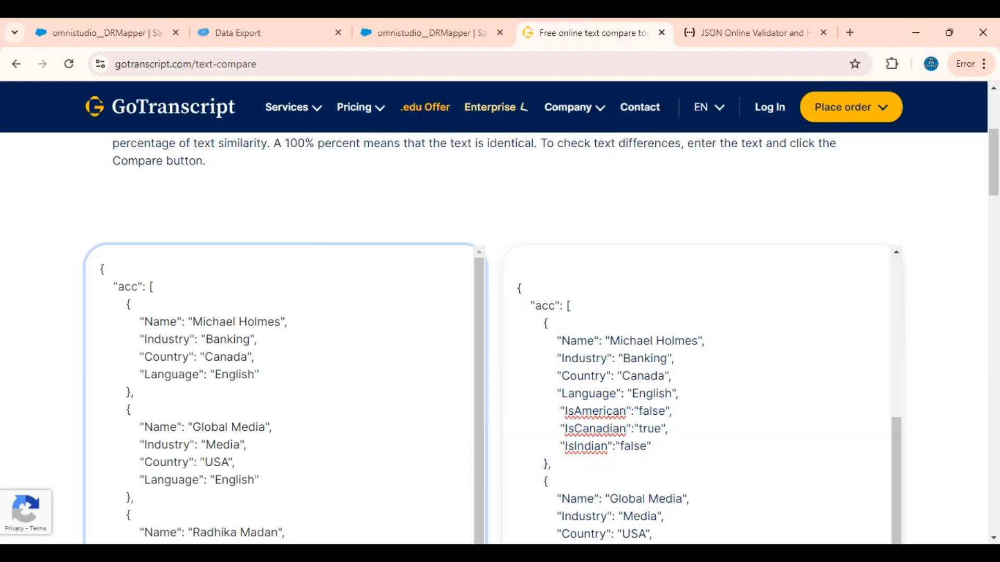
Step: Copy the whole source acc JSON from the GoTranscript text compare page into the Input JSON of TransformJSON in Salesforce
{"action": "key", "text": "ctrl+a"}
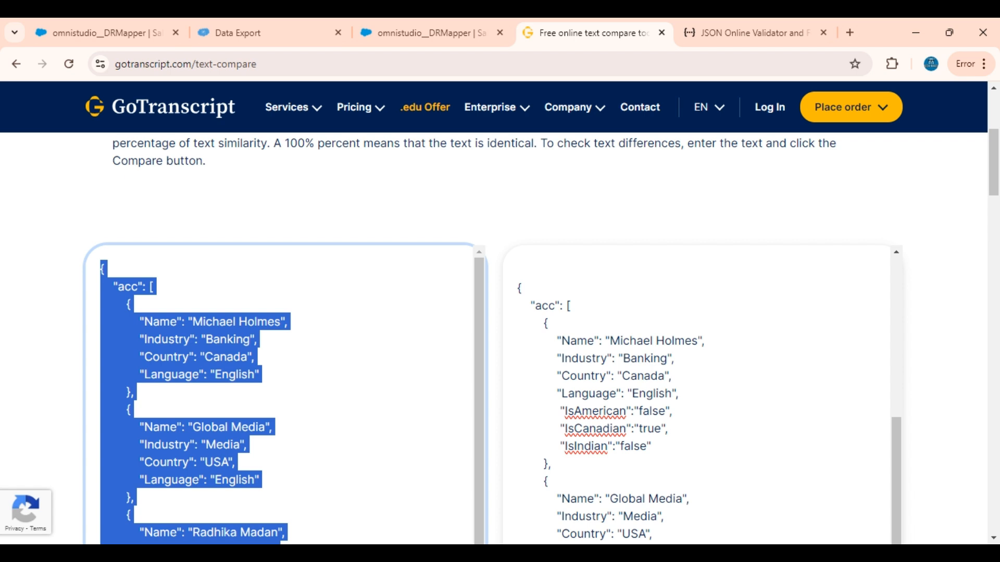
{"action": "left_click", "coordinate": [114, 25]}
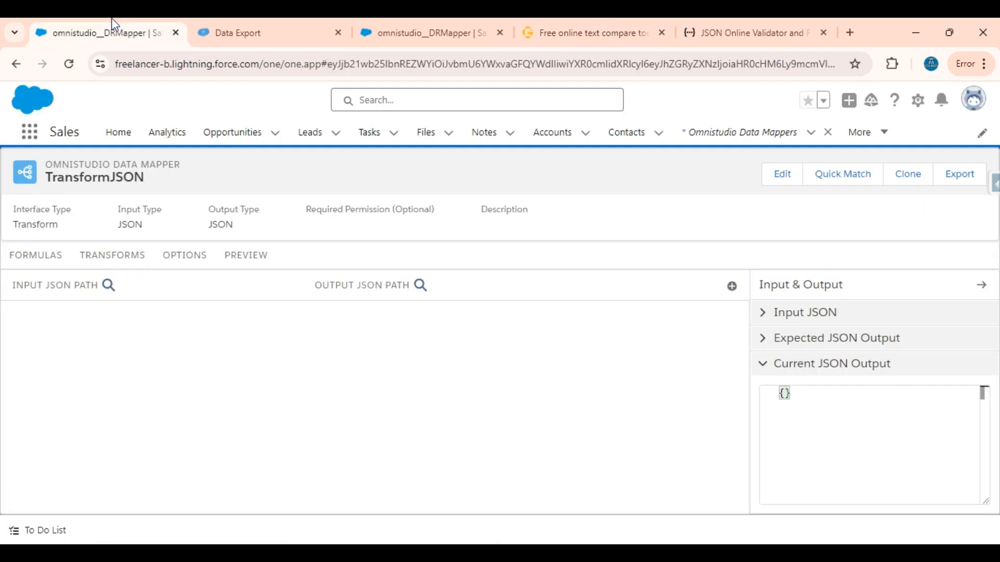
{"action": "left_click", "coordinate": [825, 322]}
{"action": "left_click", "coordinate": [779, 341]}
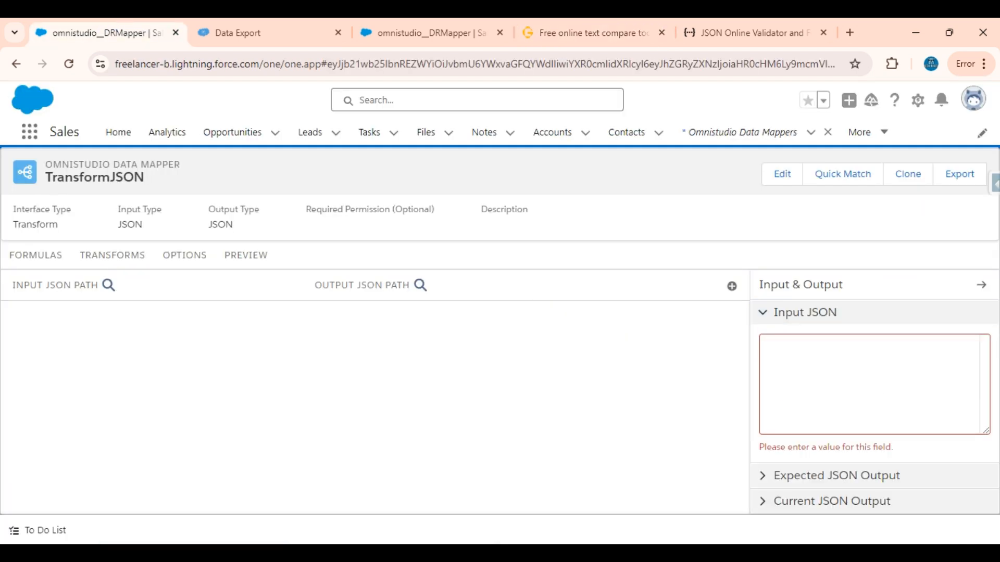
{"action": "key", "text": "ctrl+v"}
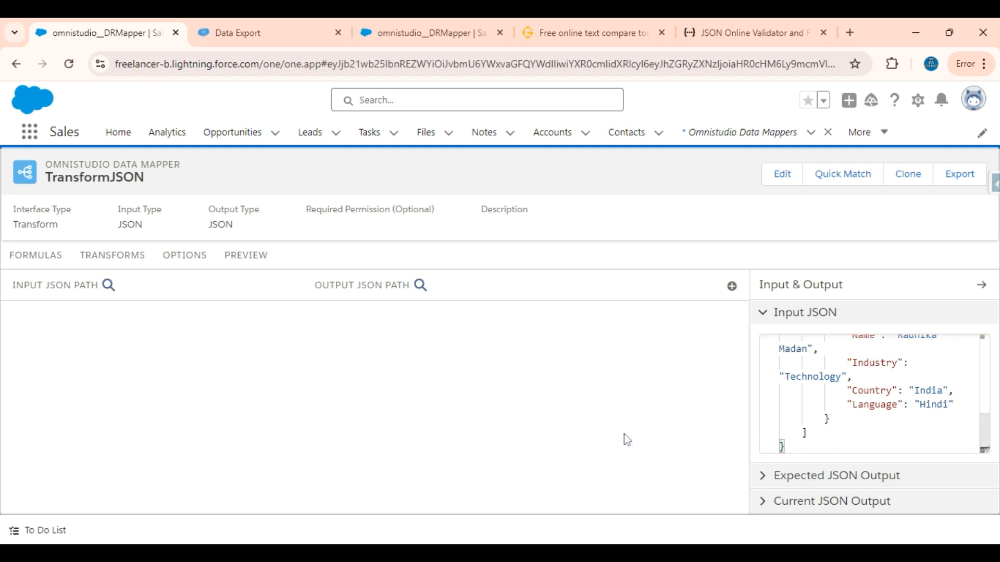
Step: Copy the extended acc JSON with the IsAmerican, IsCanadian and IsIndian flags from GoTranscript into the Expected JSON Output of TransformJSON
{"action": "left_click", "coordinate": [761, 476]}
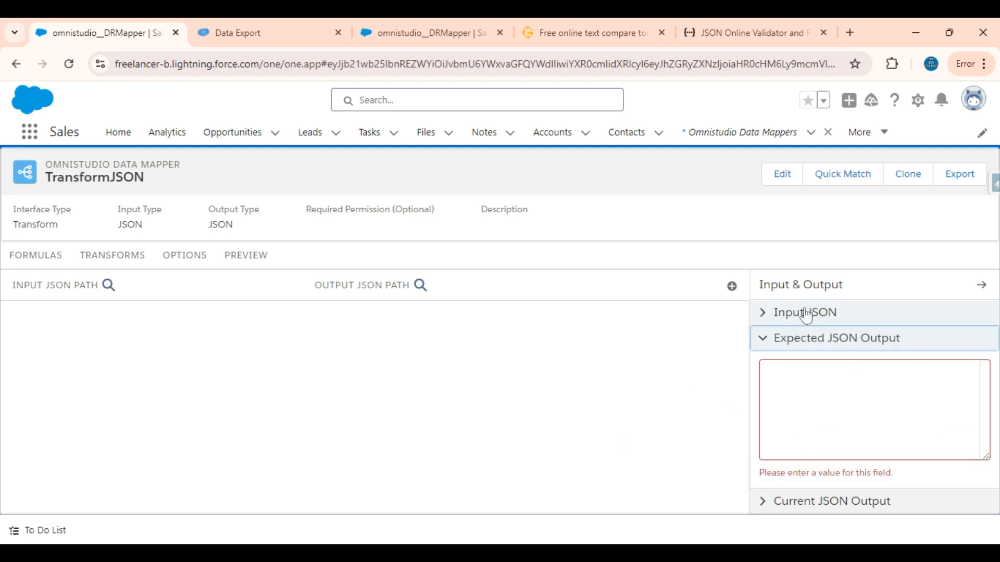
{"action": "left_click", "coordinate": [564, 22]}
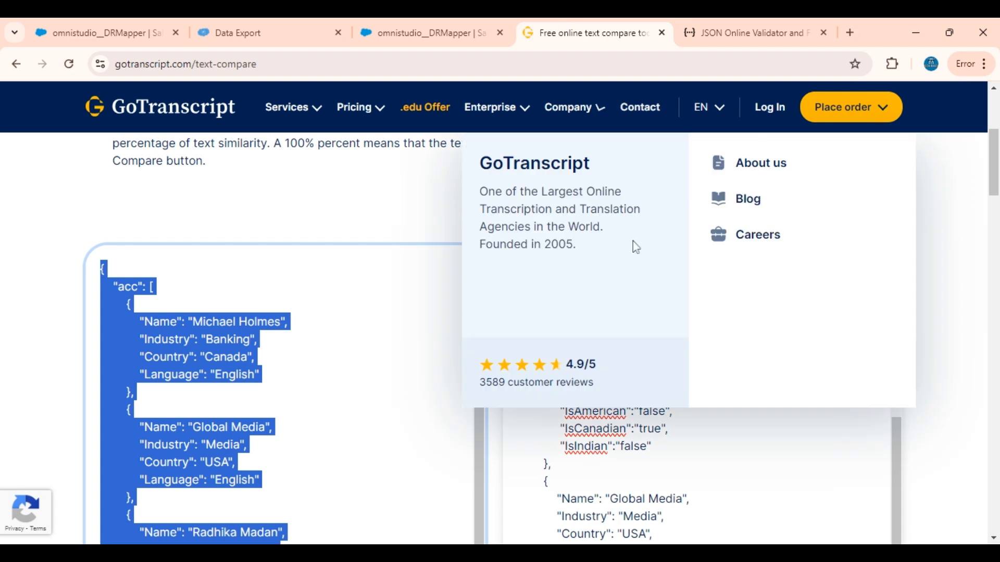
{"action": "left_click", "coordinate": [517, 288]}
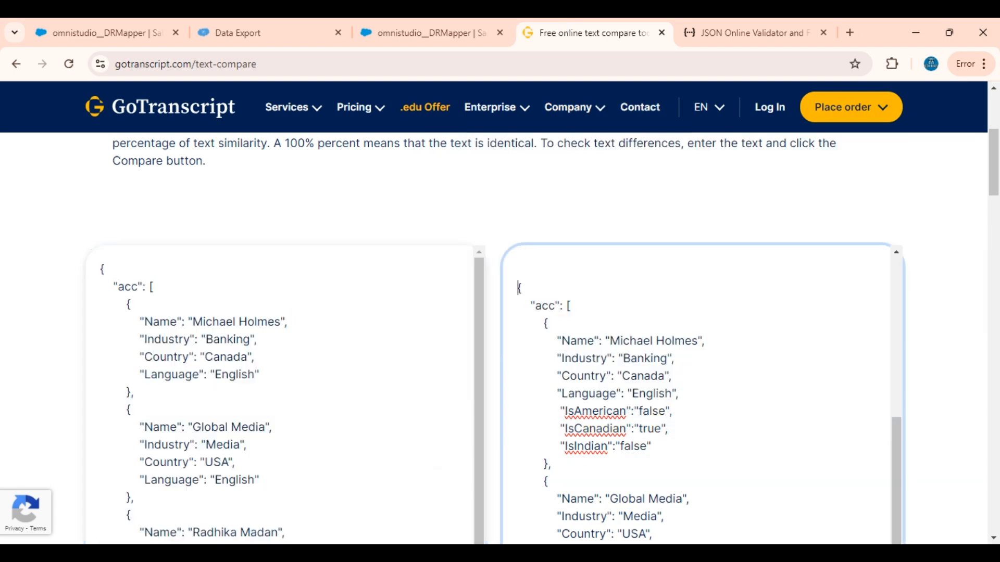
{"action": "scroll", "coordinate": [517, 289], "scroll_direction": "down", "scroll_amount": 3}
{"action": "scroll", "coordinate": [517, 288], "scroll_direction": "down", "scroll_amount": 10}
{"action": "scroll", "coordinate": [517, 288], "scroll_direction": "up", "scroll_amount": 4}
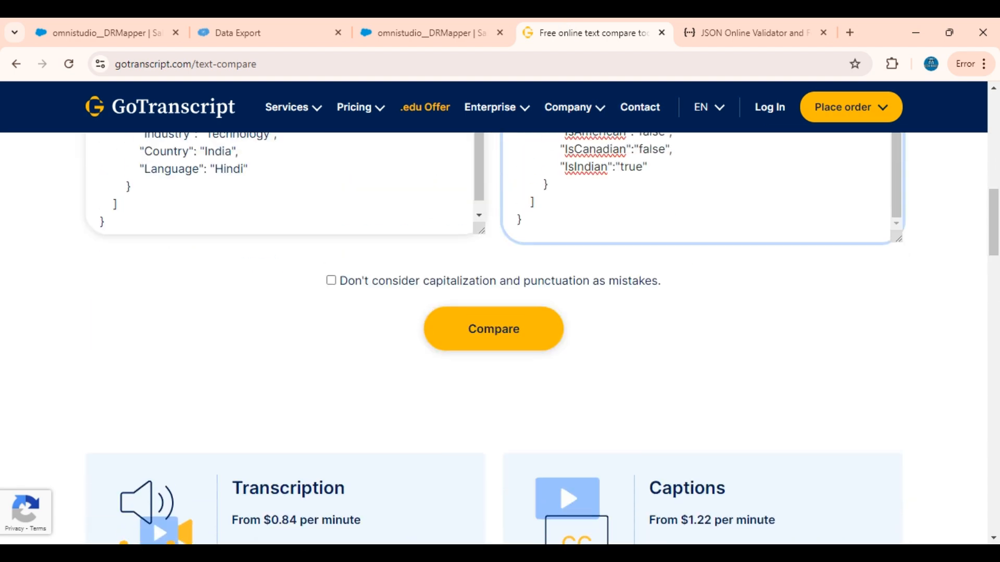
{"action": "key", "text": "ctrl+a"}
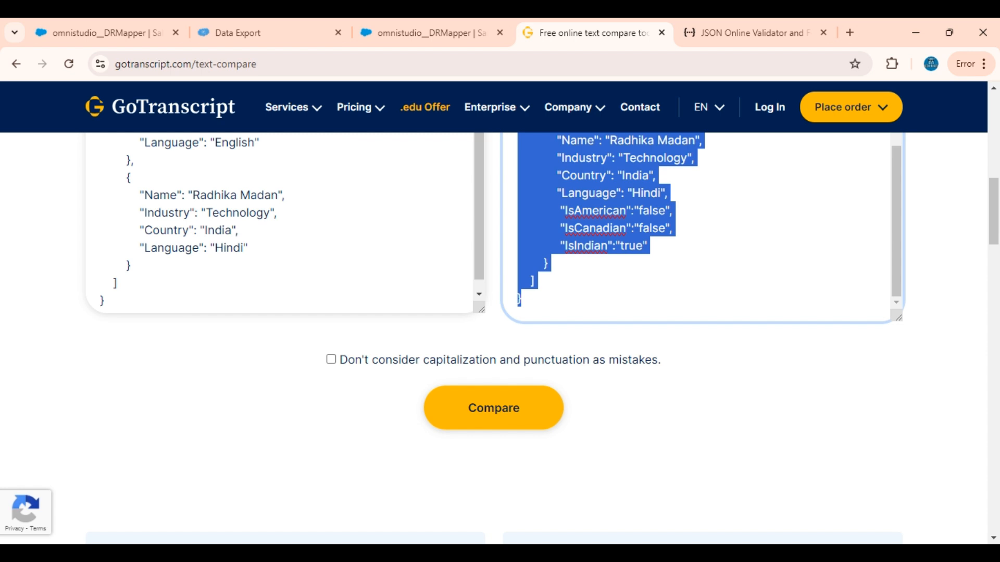
{"action": "left_click", "coordinate": [90, 20]}
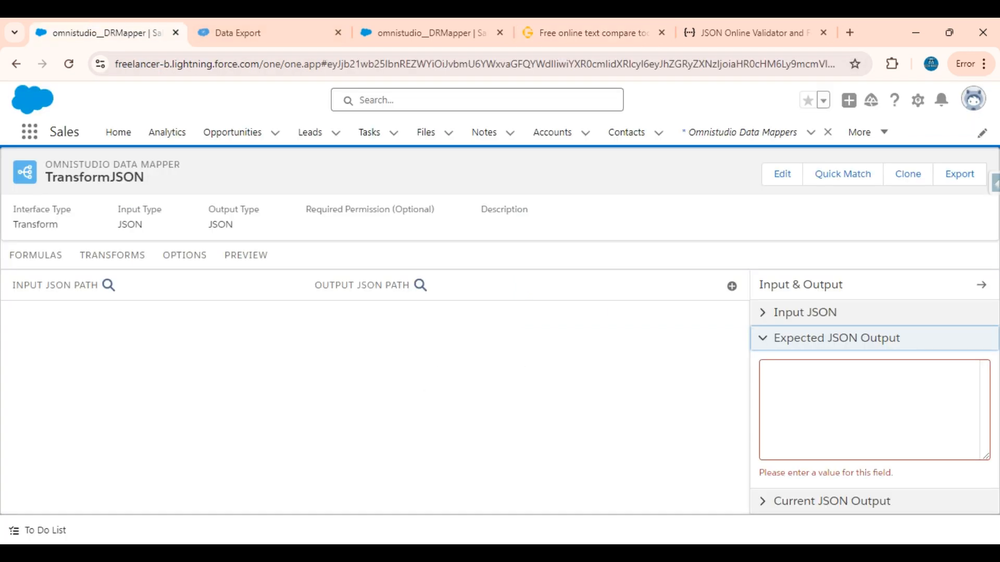
{"action": "left_click", "coordinate": [870, 406]}
{"action": "key", "text": "ctrl+v"}
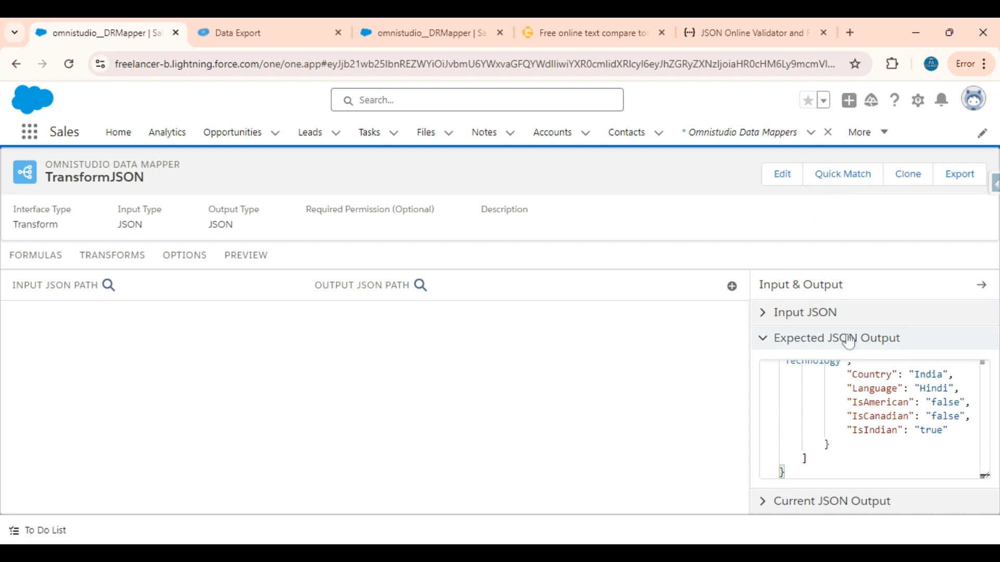
Step: Use Quick Match to auto-match the input and output mappings and save the matched acc Country, Industry, Language and Name pairs
{"action": "left_click", "coordinate": [839, 177]}
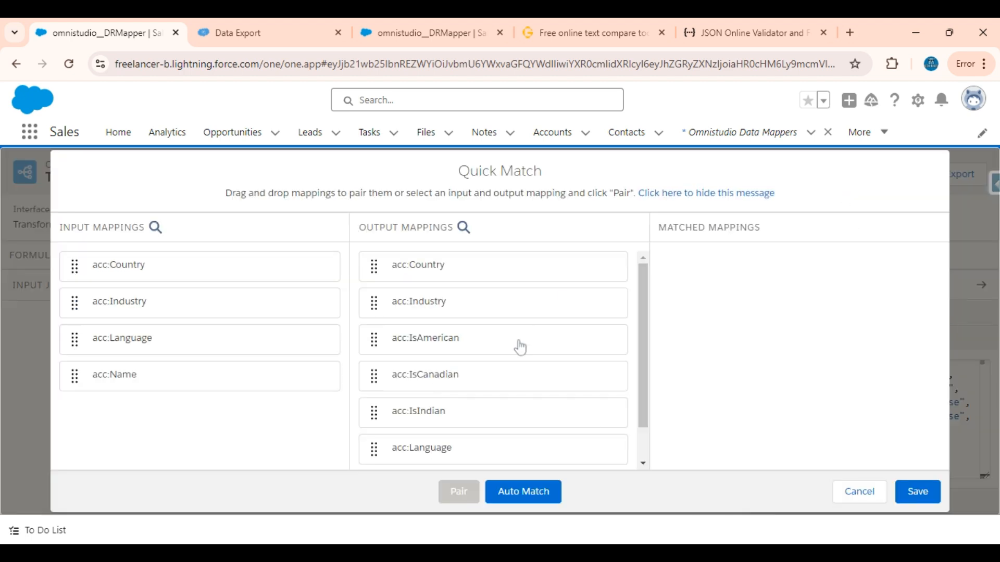
{"action": "left_click", "coordinate": [521, 491]}
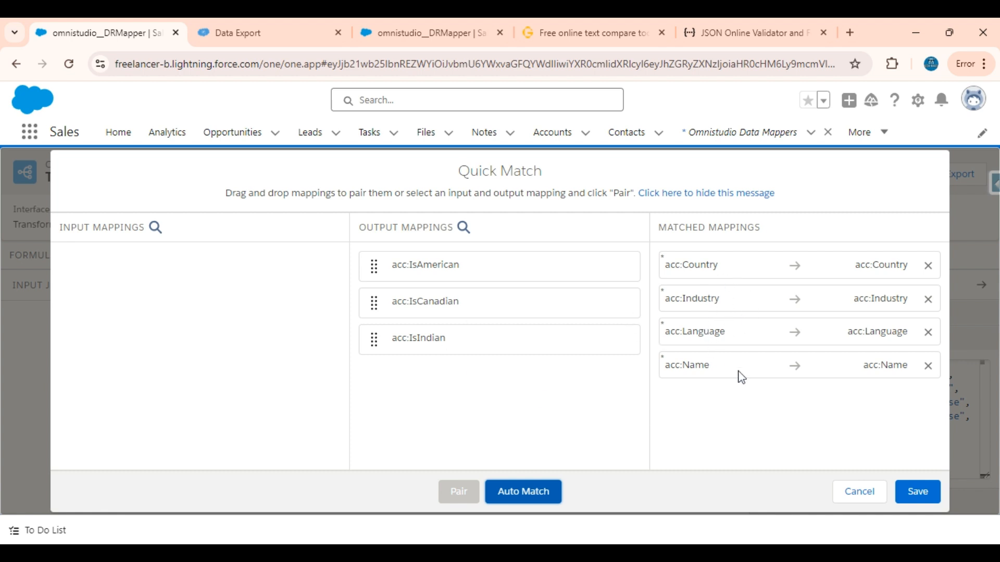
{"action": "left_click", "coordinate": [921, 503]}
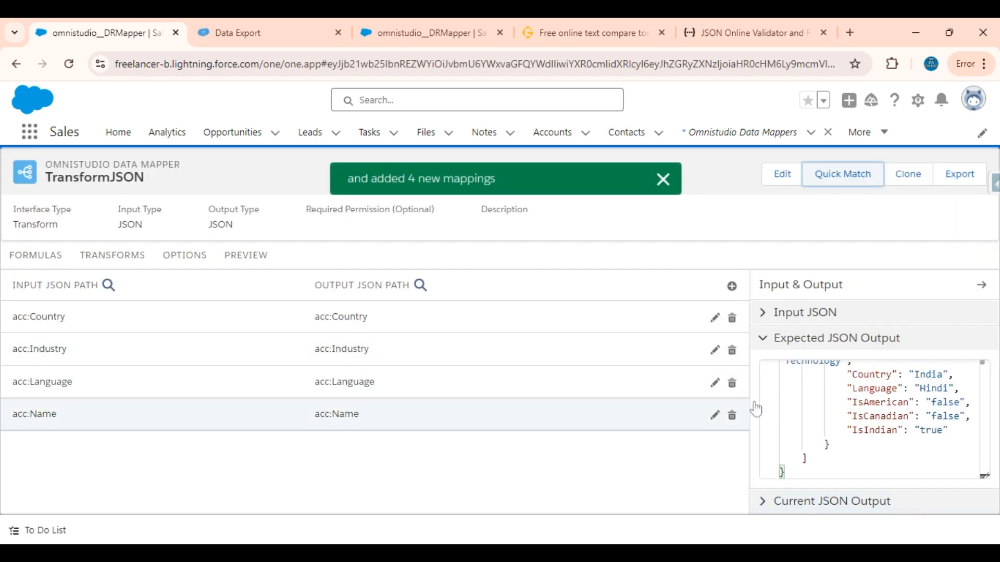
Step: Examine the last acc object in the Expected JSON Output, focusing on its IsAmerican, IsCanadian and IsIndian flags
{"action": "scroll", "coordinate": [875, 419], "scroll_direction": "up", "scroll_amount": 2}
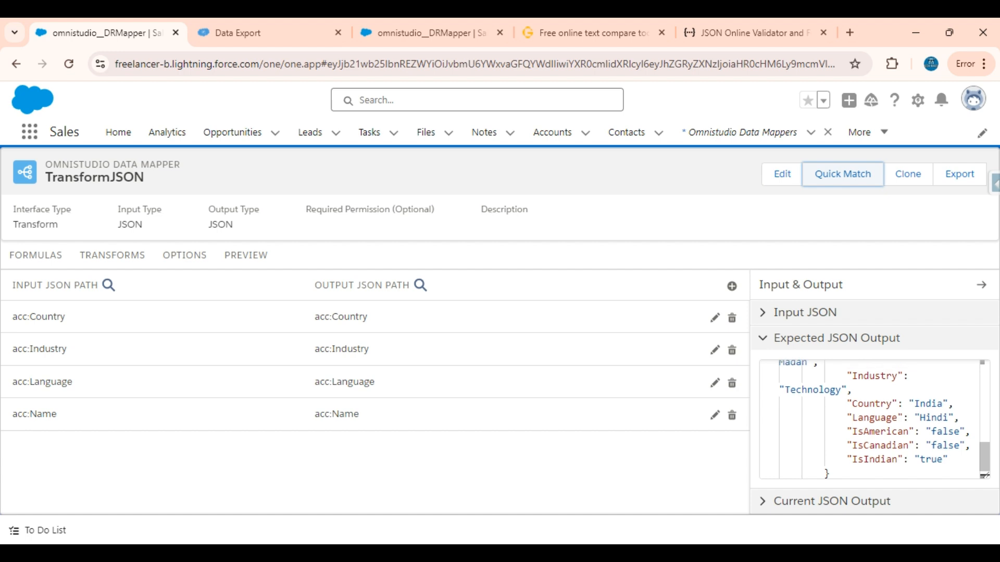
{"action": "scroll", "coordinate": [875, 420], "scroll_direction": "up", "scroll_amount": 1}
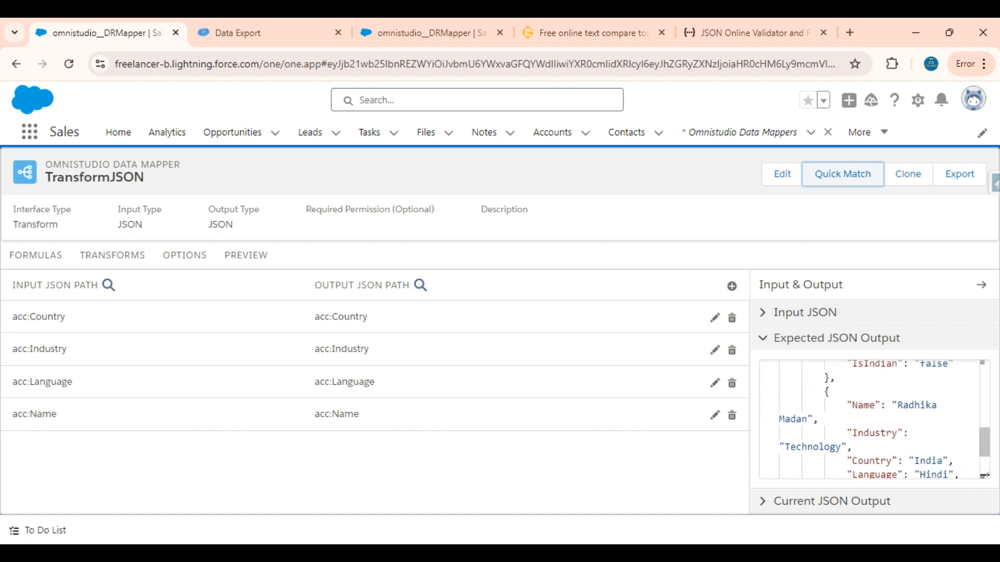
{"action": "scroll", "coordinate": [875, 419], "scroll_direction": "down", "scroll_amount": 1}
{"action": "scroll", "coordinate": [874, 419], "scroll_direction": "down", "scroll_amount": 1}
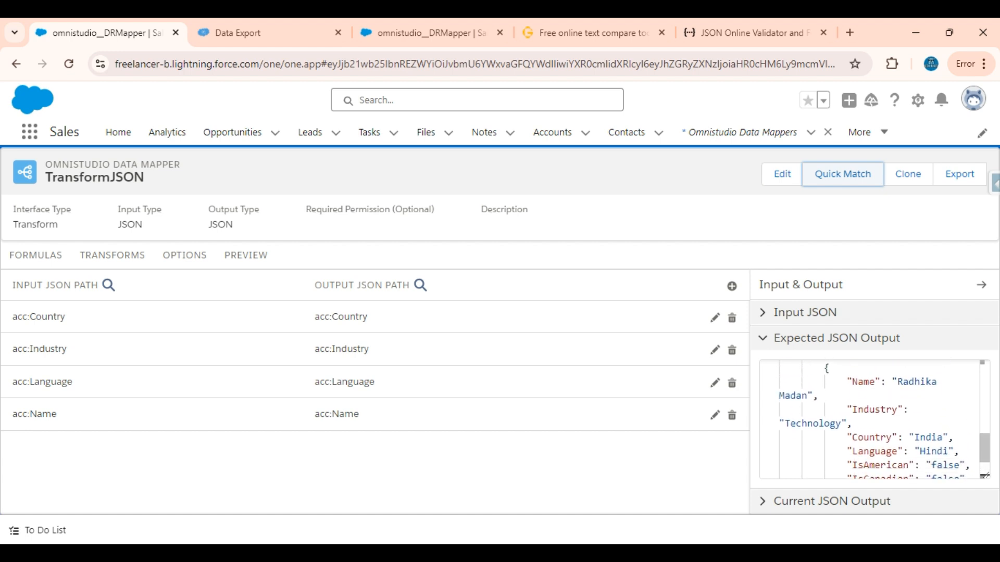
{"action": "scroll", "coordinate": [874, 419], "scroll_direction": "down", "scroll_amount": 1}
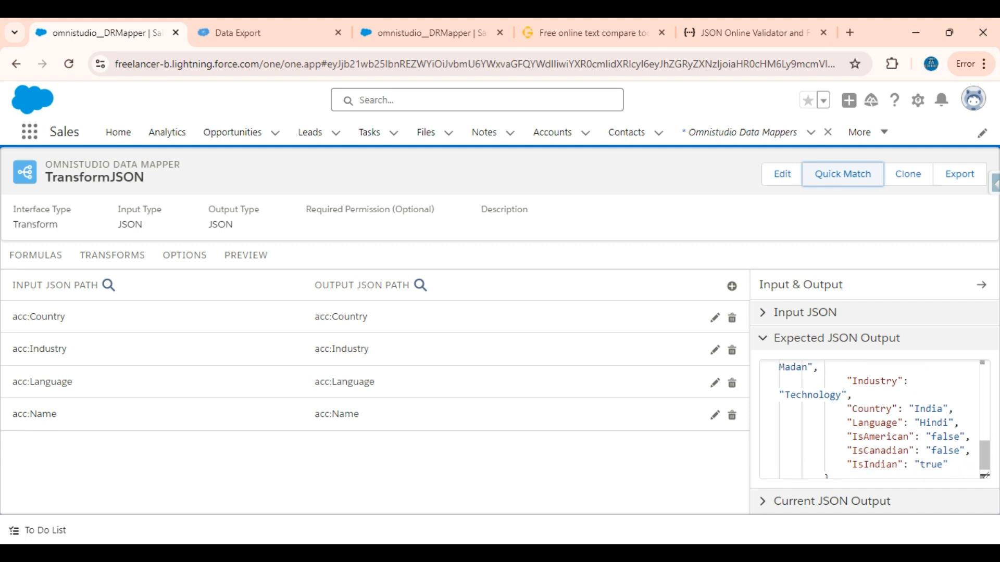
{"action": "double_click", "coordinate": [880, 436]}
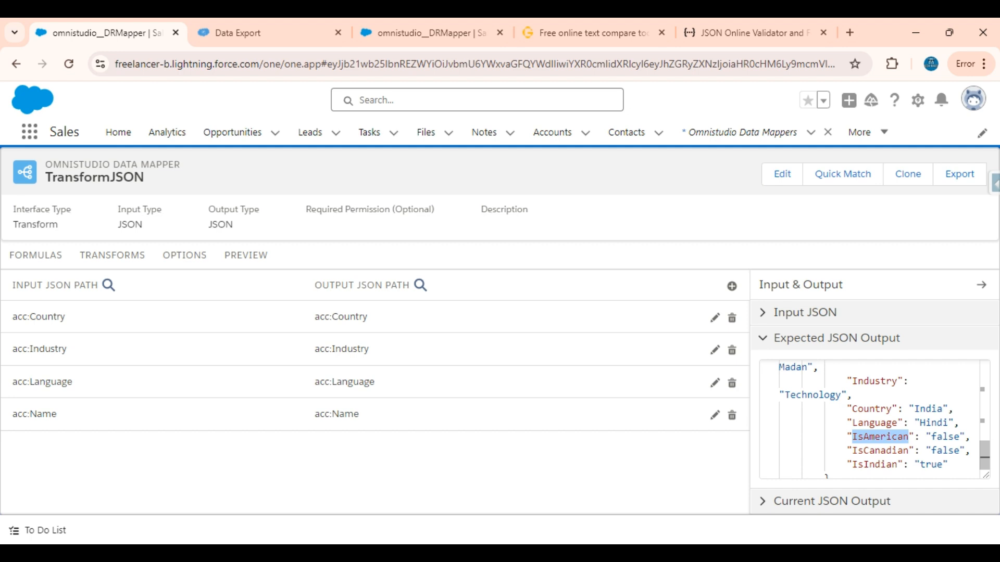
{"action": "scroll", "coordinate": [875, 419], "scroll_direction": "down", "scroll_amount": 1}
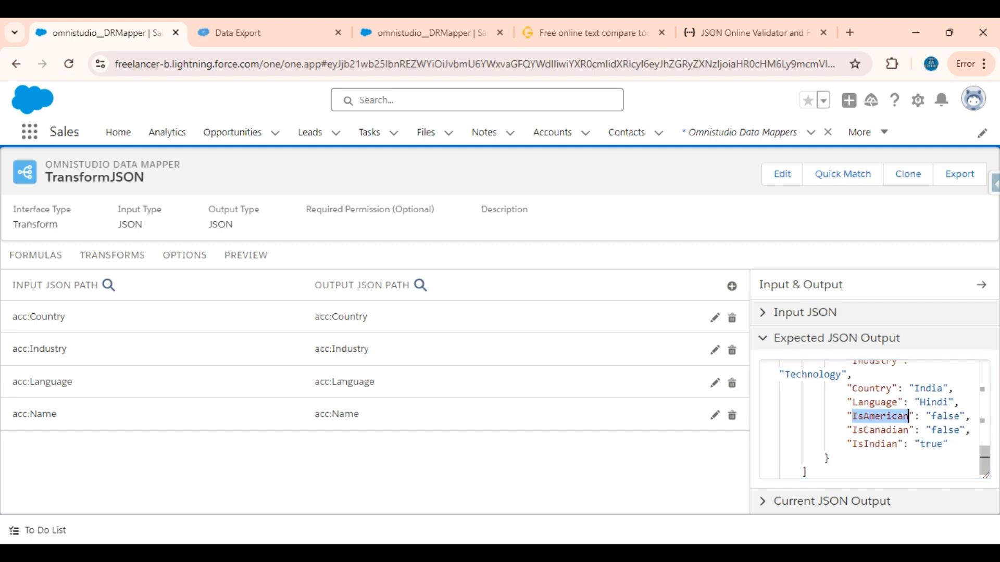
Step: Add a first formula to TransformJSON and fill it with the acc:Country path copied from the Country transform mapping
{"action": "left_click", "coordinate": [37, 255]}
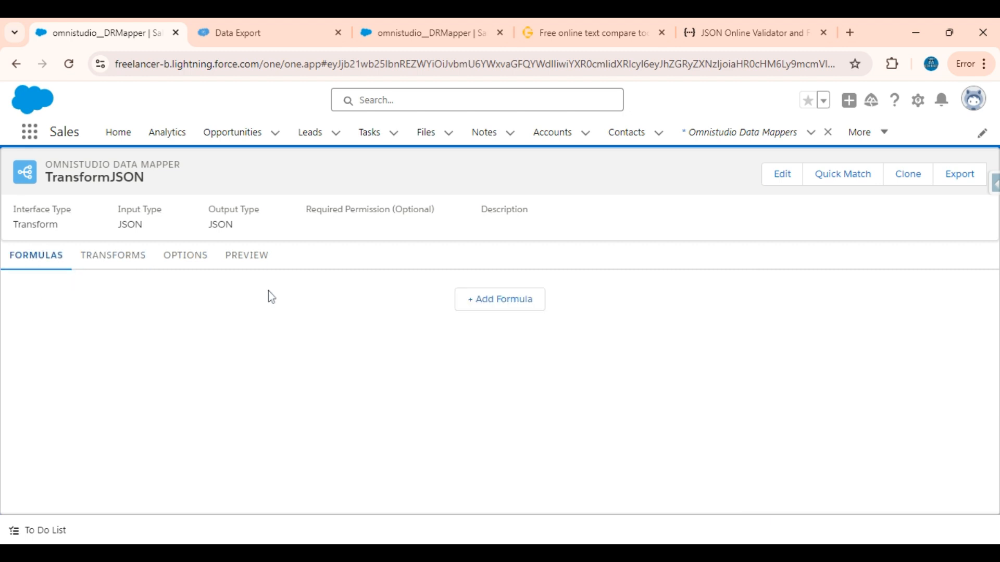
{"action": "left_click", "coordinate": [515, 300]}
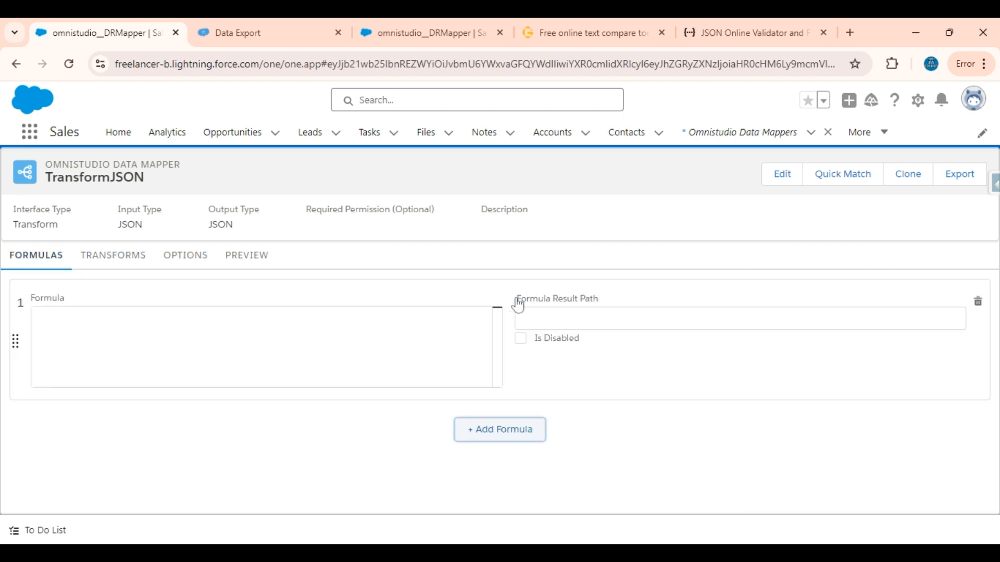
{"action": "left_click", "coordinate": [50, 313]}
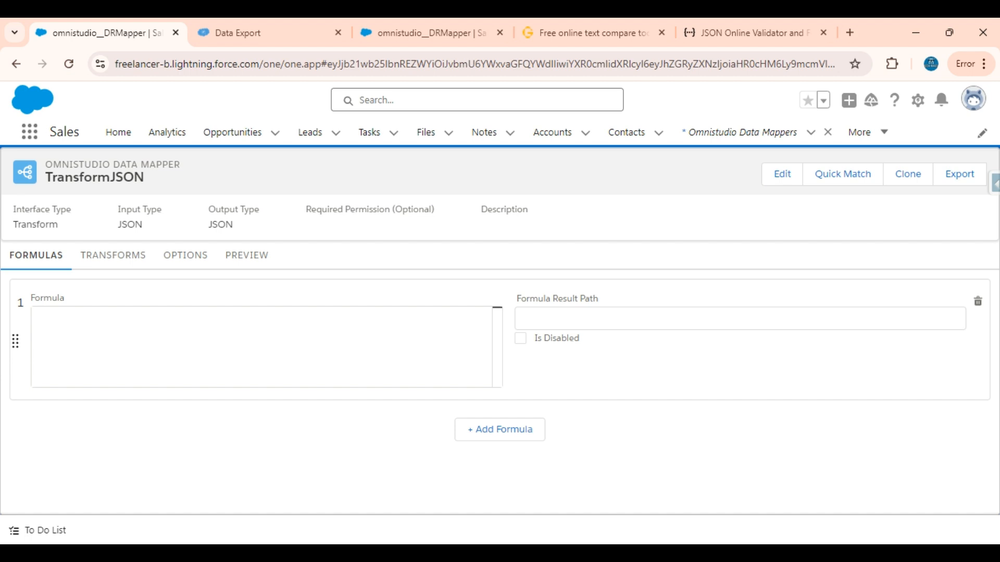
{"action": "left_click", "coordinate": [85, 260]}
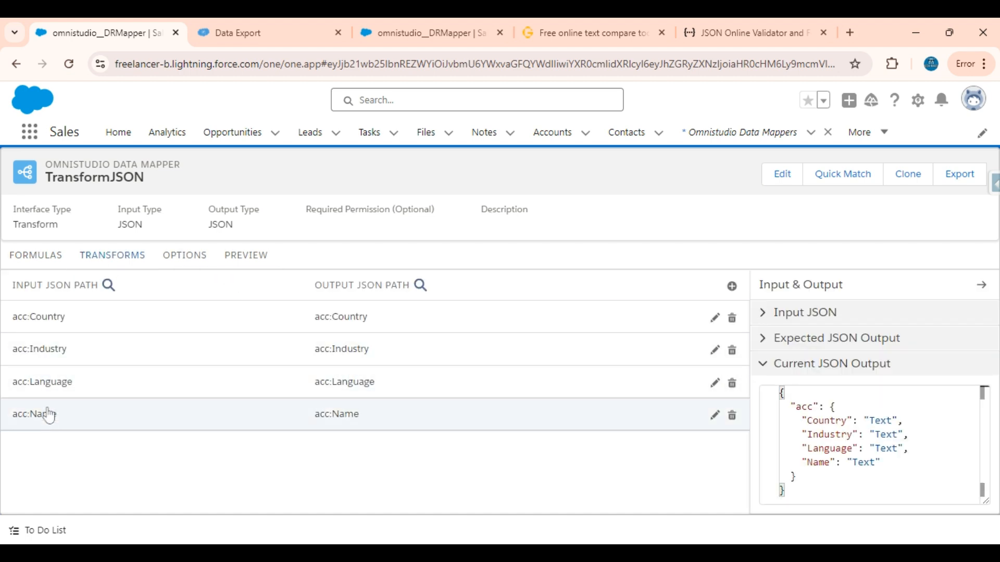
{"action": "left_click", "coordinate": [49, 327]}
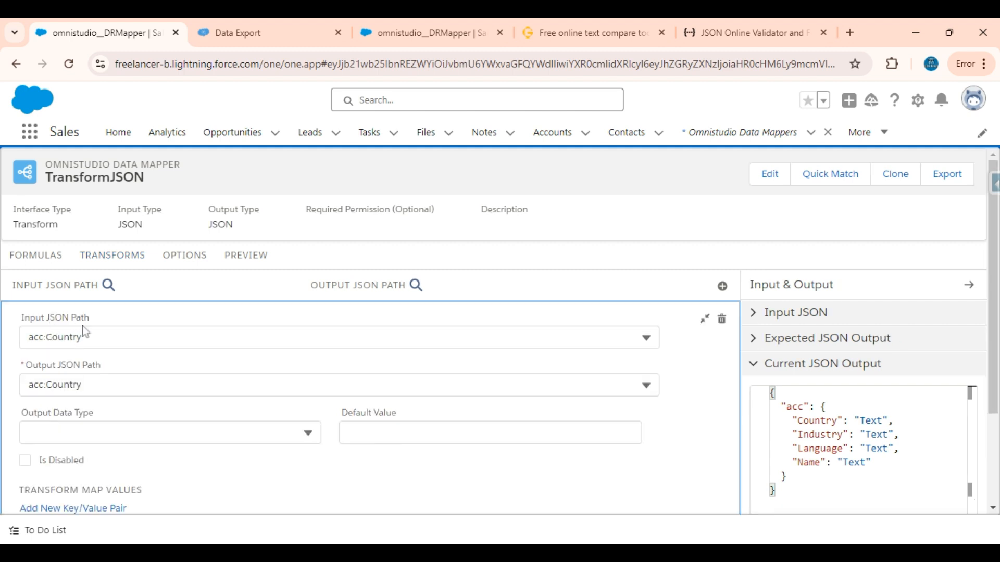
{"action": "left_click", "coordinate": [30, 257]}
{"action": "left_click", "coordinate": [78, 325]}
{"action": "type", "text": "acc:Country"}
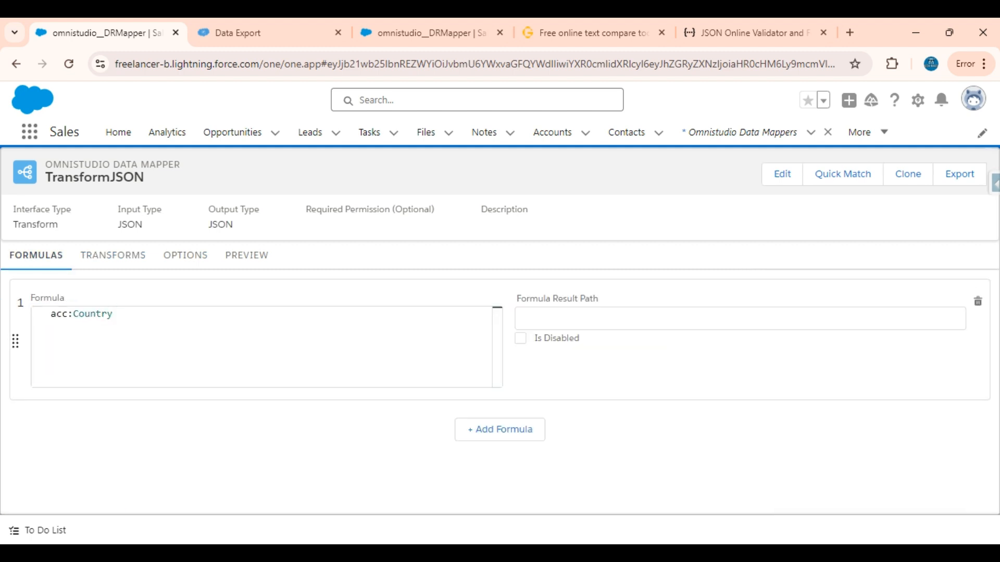
Step: Complete the first formula as IF(acc:Country = "India", true, false)
{"action": "type", "text": "IF("}
{"action": "left_click", "coordinate": [129, 314]}
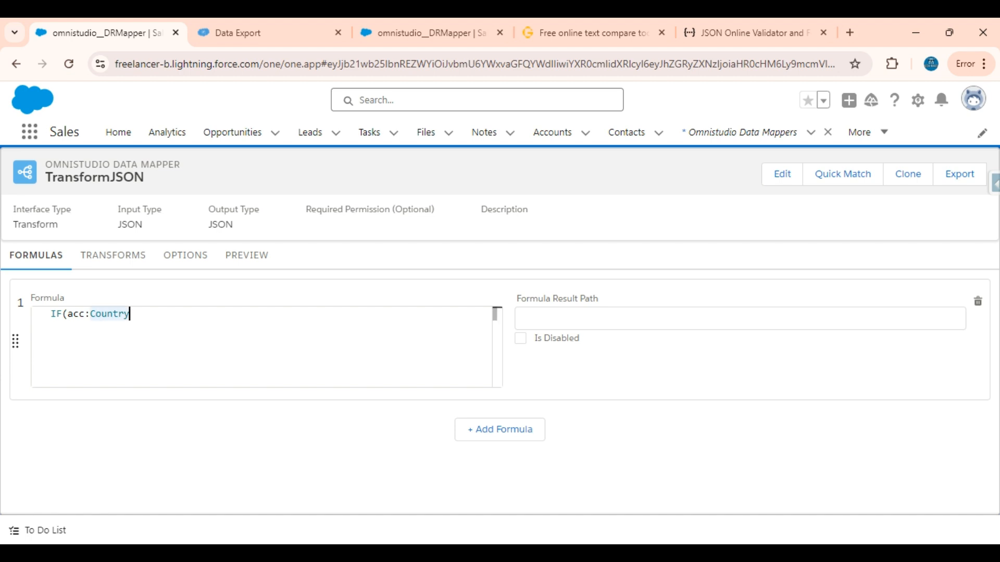
{"action": "type", "text": "= "}
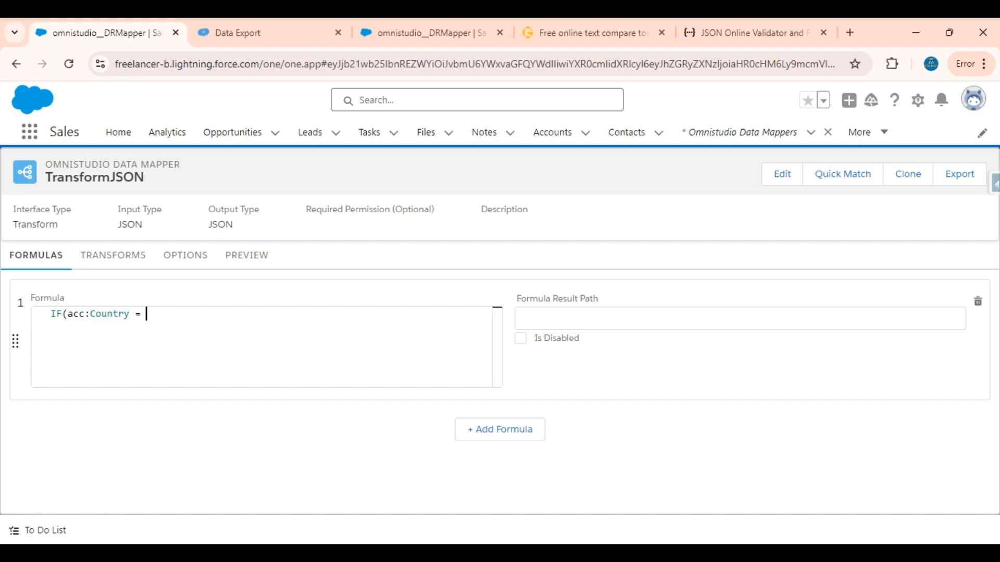
{"action": "type", "text": "\"India\","}
{"action": "type", "text": "true,"}
{"action": "type", "text": "false)"}
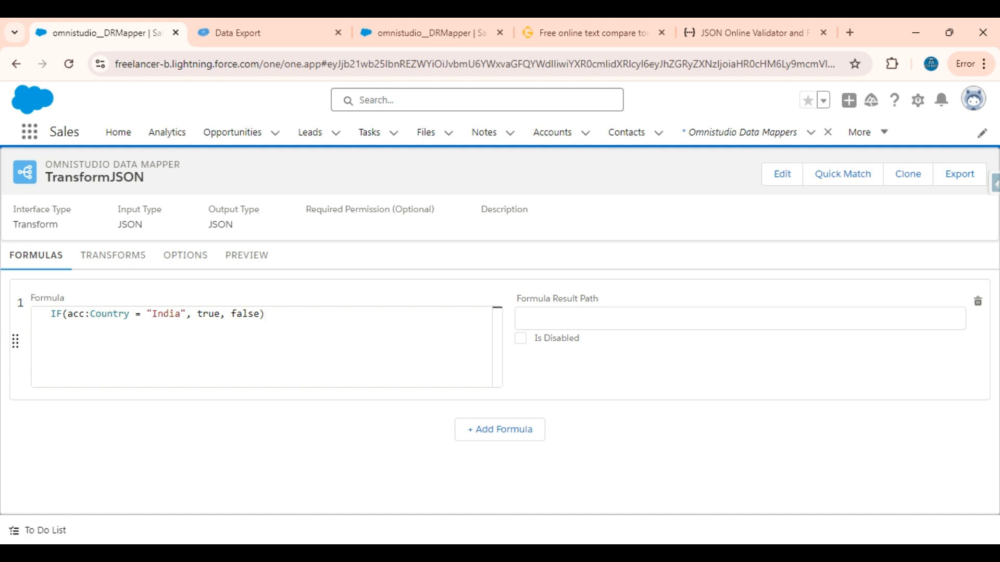
Step: Look up the Indian flag's key in the Expected JSON Output and set the first formula's result path to acc:IsIndian
{"action": "left_click", "coordinate": [116, 257]}
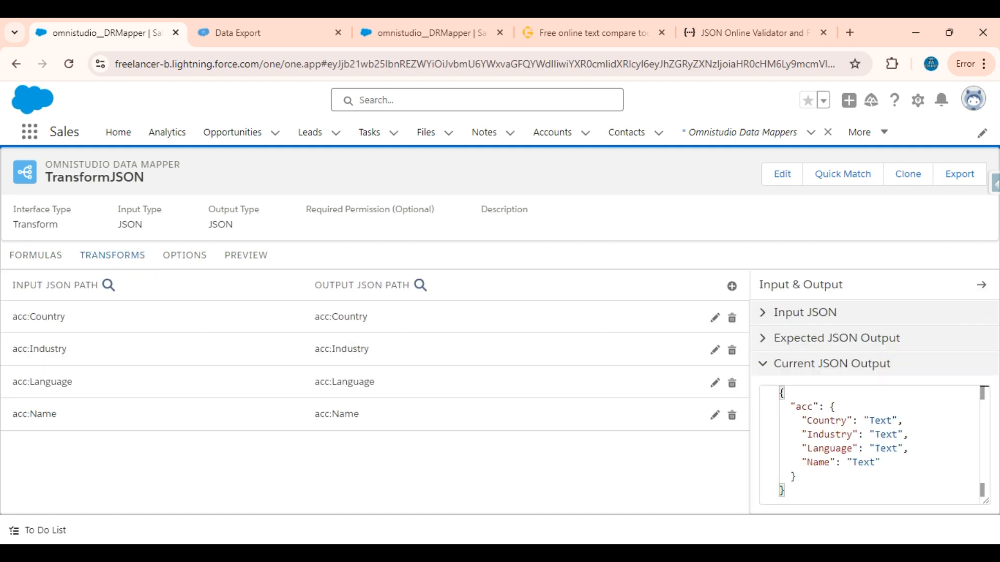
{"action": "left_click", "coordinate": [799, 337]}
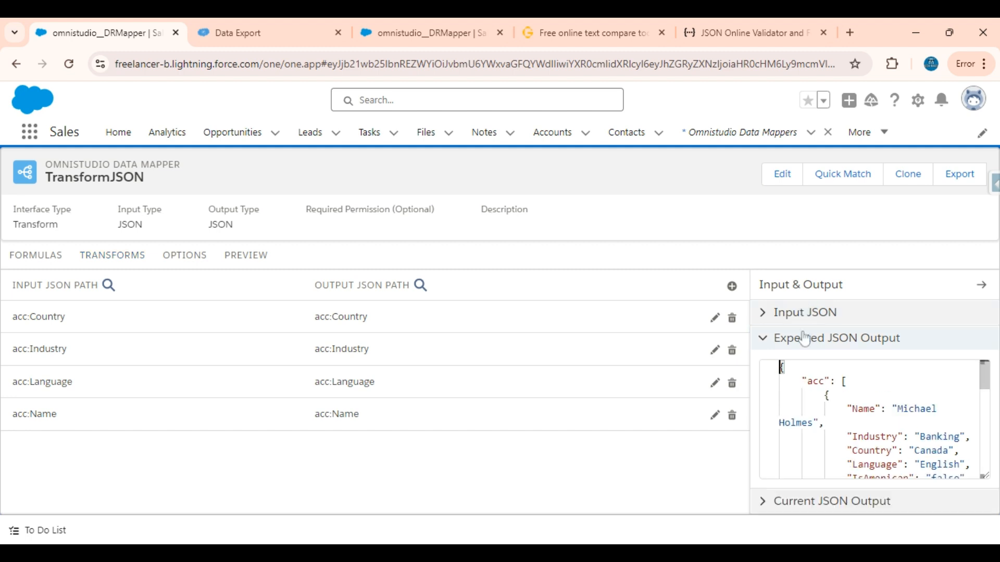
{"action": "scroll", "coordinate": [875, 419], "scroll_direction": "down", "scroll_amount": 2}
{"action": "double_click", "coordinate": [874, 433]}
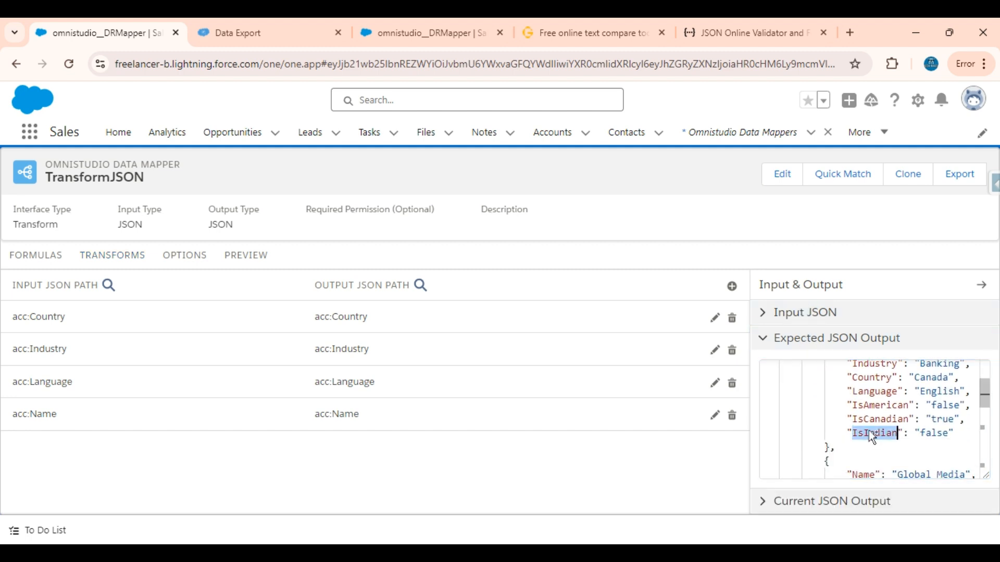
{"action": "left_click", "coordinate": [34, 255]}
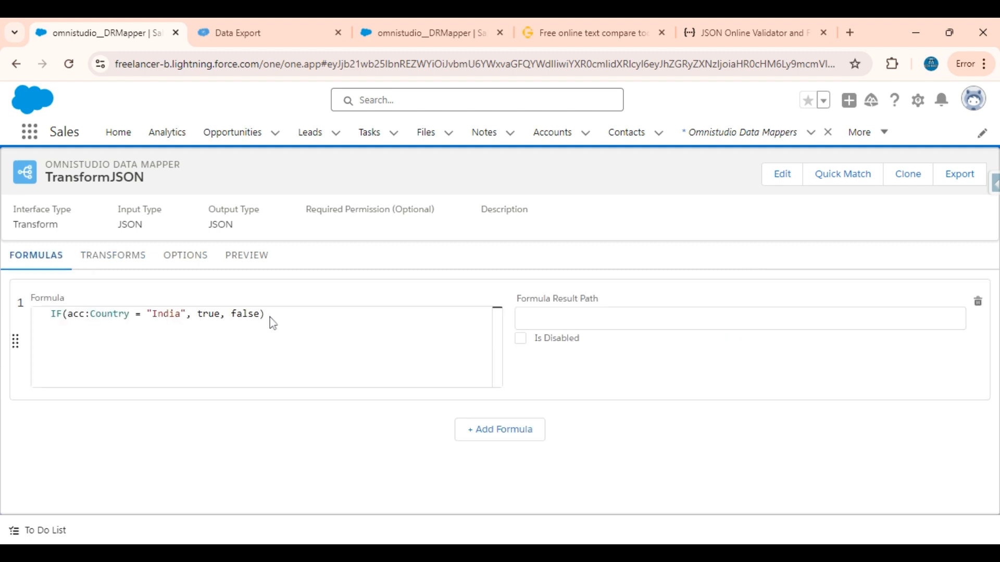
{"action": "left_click", "coordinate": [524, 319]}
{"action": "type", "text": "A"}
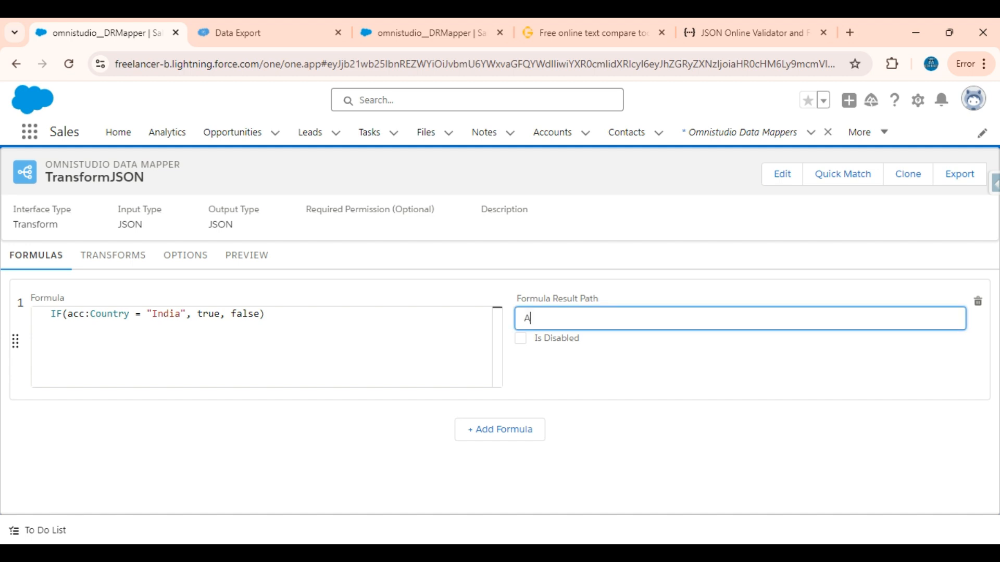
{"action": "type", "text": "cc"}
{"action": "key", "text": "BackSpace"}
{"action": "key", "text": "BackSpace"}
{"action": "key", "text": "BackSpace"}
{"action": "type", "text": "acc:IsIndian"}
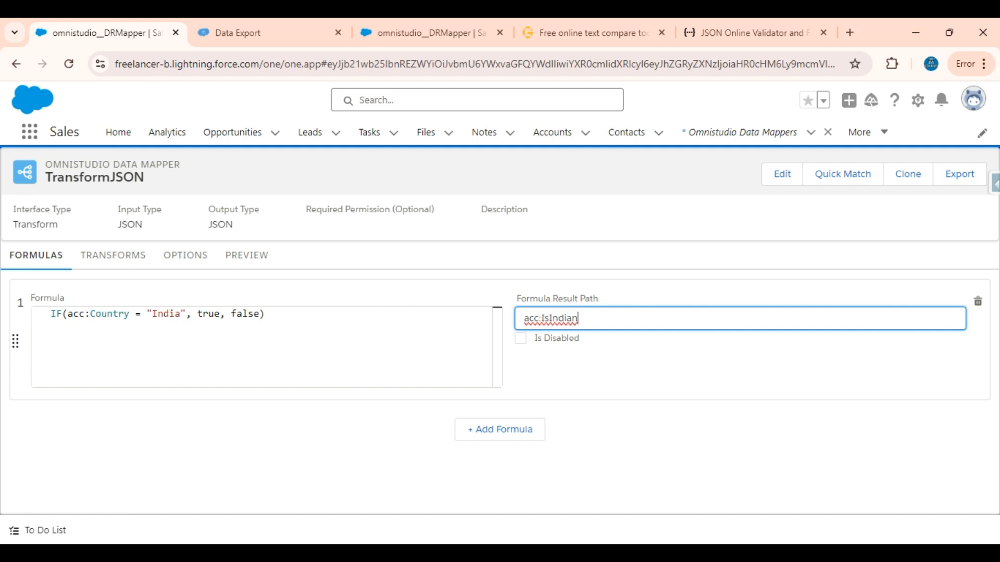
Step: Add a transform mapping from input path acc:IsIndian to output path acc:IsIndian, reusing the first formula's result path
{"action": "key", "text": "ctrl+a"}
{"action": "key", "text": "ctrl+c"}
{"action": "left_click", "coordinate": [89, 258]}
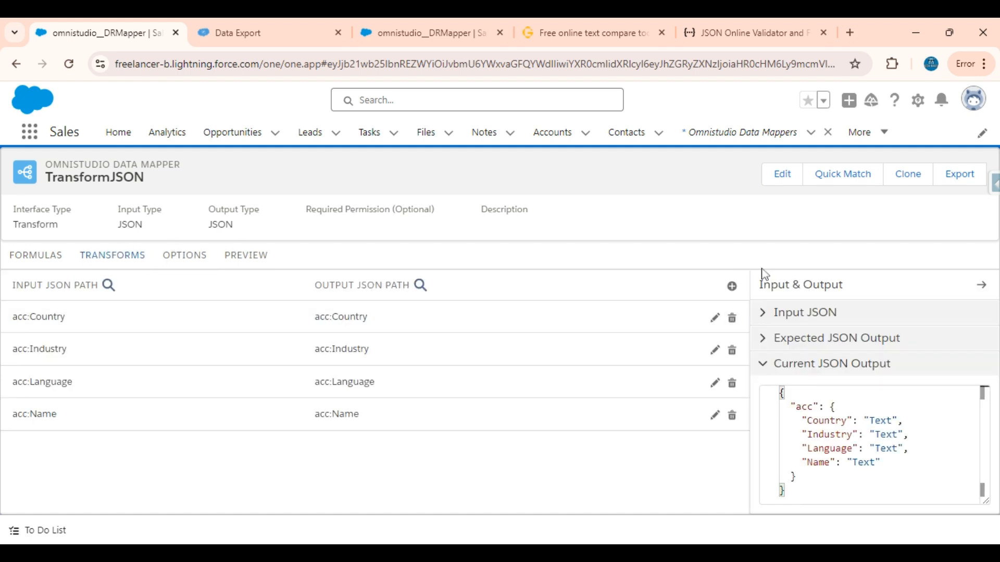
{"action": "left_click", "coordinate": [732, 286]}
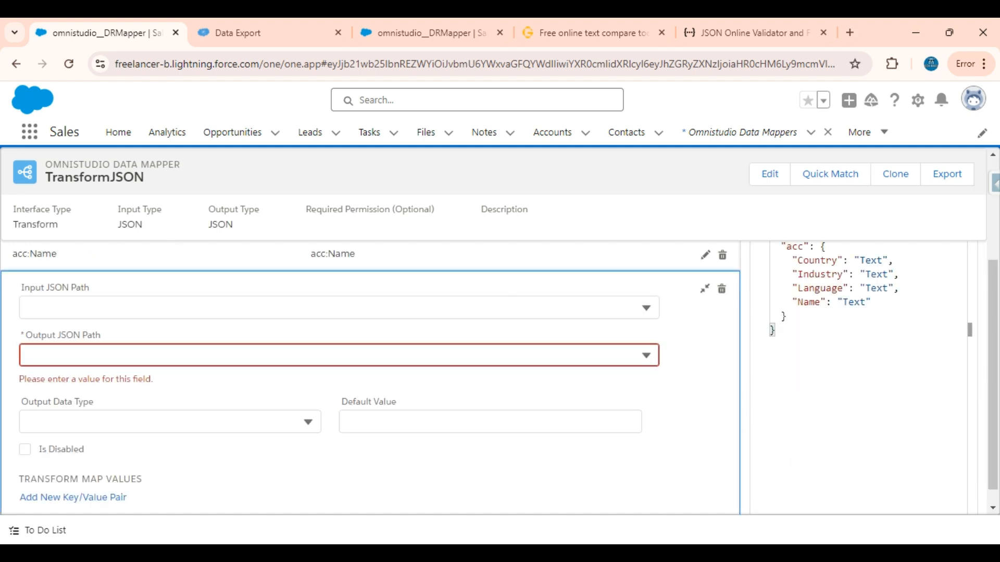
{"action": "left_click", "coordinate": [333, 307]}
{"action": "key", "text": "ctrl+v"}
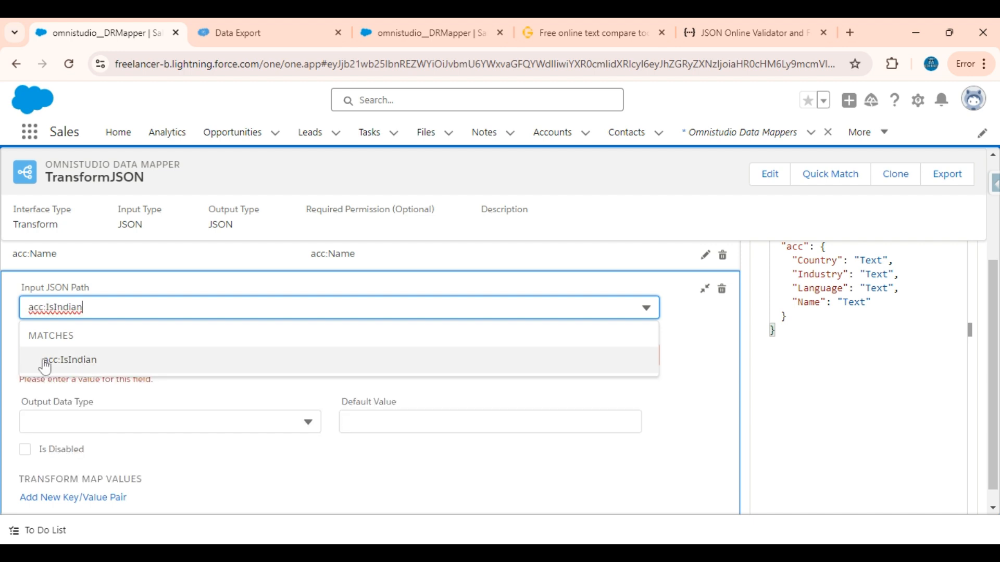
{"action": "left_click", "coordinate": [91, 361]}
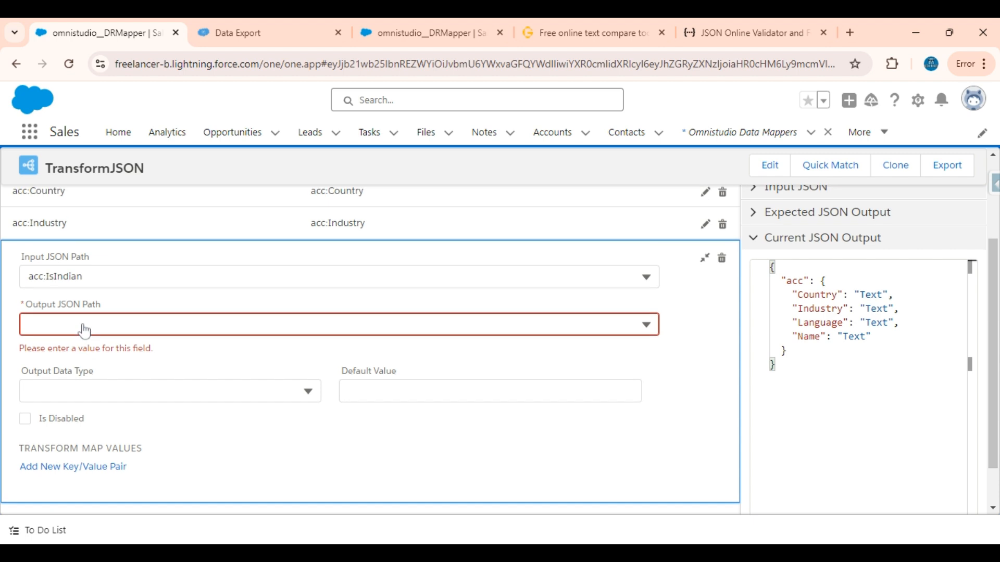
{"action": "left_click", "coordinate": [83, 387]}
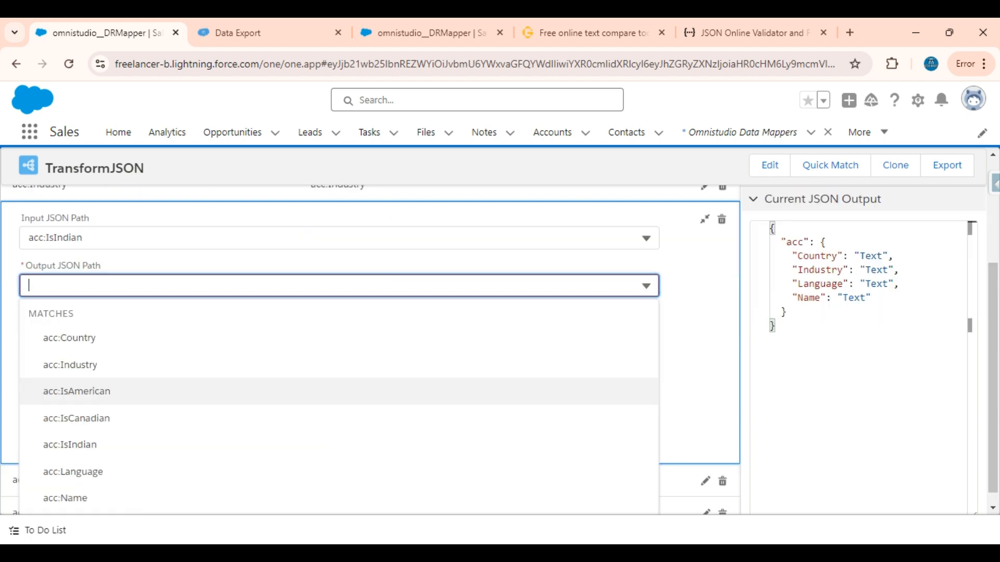
{"action": "key", "text": "ctrl+v"}
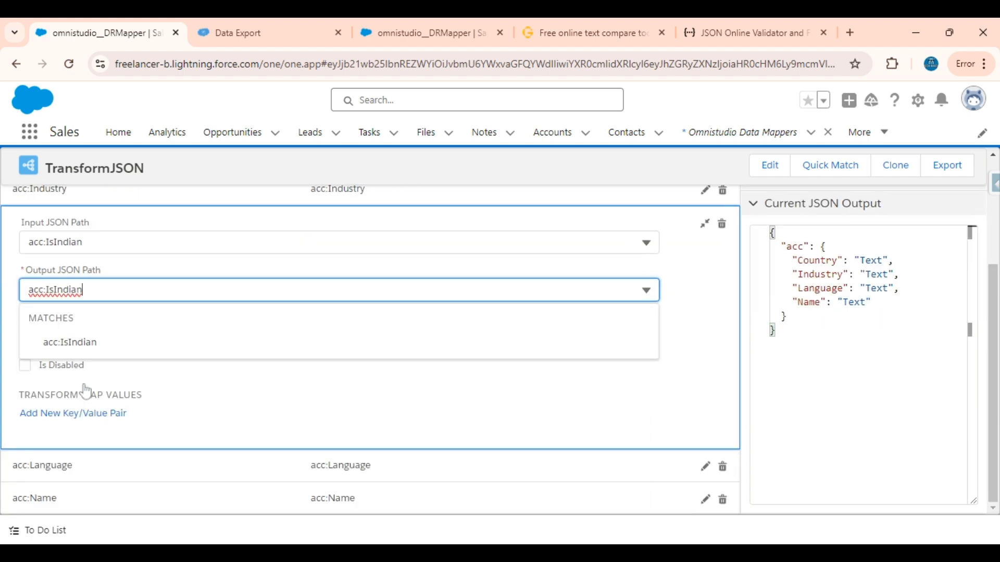
{"action": "left_click", "coordinate": [63, 341]}
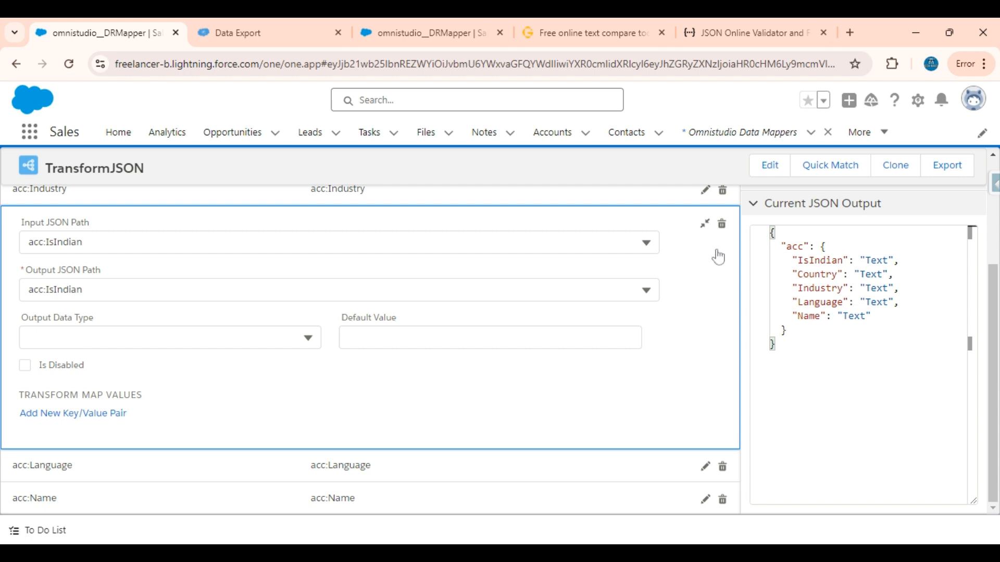
{"action": "left_click", "coordinate": [703, 226]}
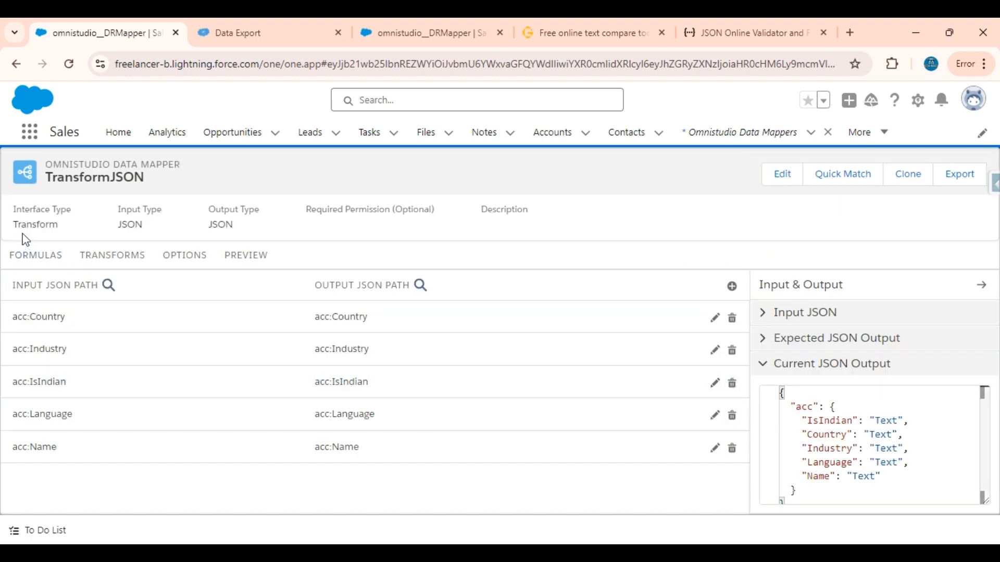
Step: Add a second formula based on a copy of the first, reading IF(acc:Country = "USA", true, false)
{"action": "left_click", "coordinate": [25, 256]}
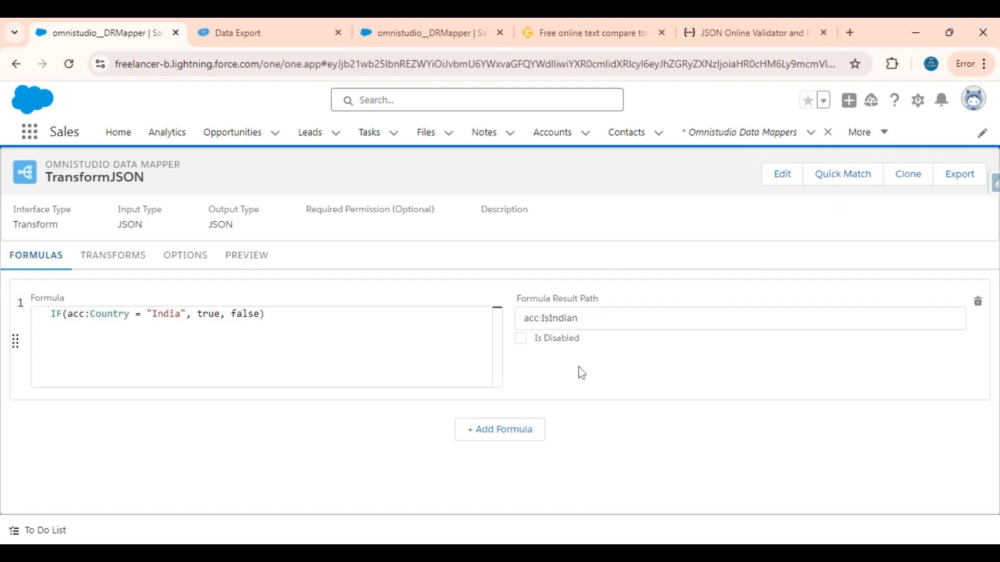
{"action": "left_click", "coordinate": [529, 433]}
{"action": "scroll", "coordinate": [360, 422], "scroll_direction": "down", "scroll_amount": 2}
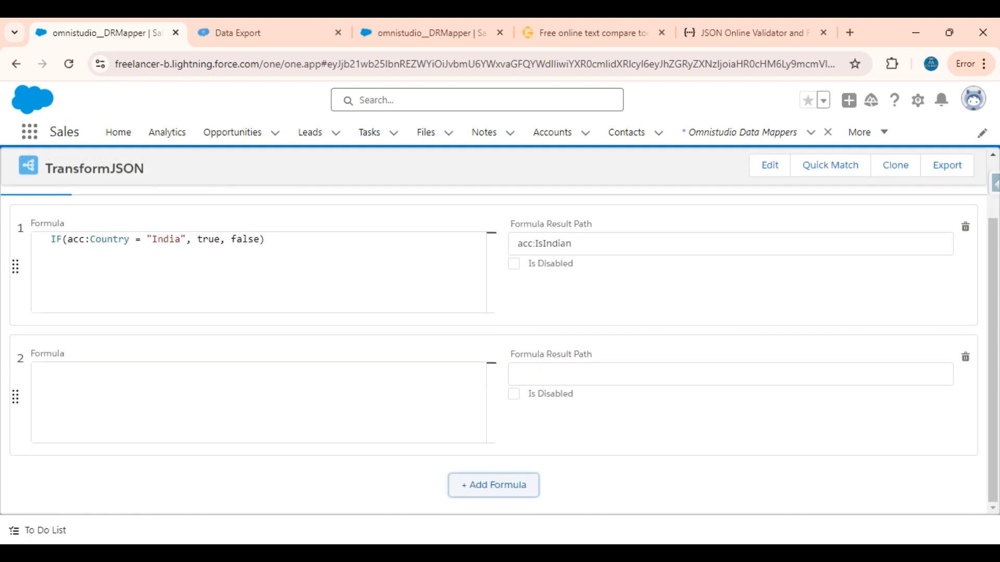
{"action": "left_click", "coordinate": [271, 241]}
{"action": "key", "text": "ctrl+a"}
{"action": "key", "text": "ctrl+c"}
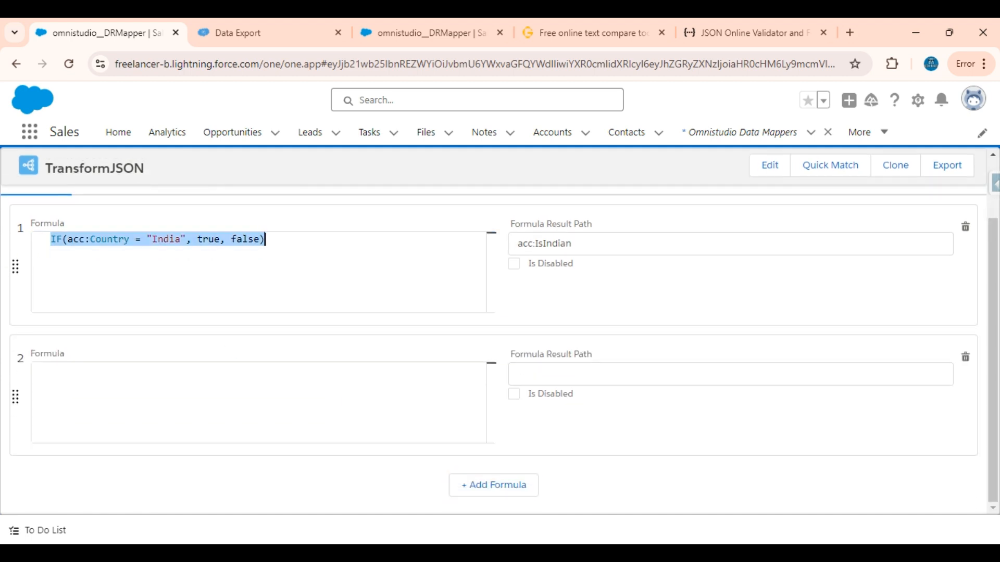
{"action": "left_click", "coordinate": [195, 428]}
{"action": "key", "text": "ctrl+v"}
{"action": "double_click", "coordinate": [167, 370]}
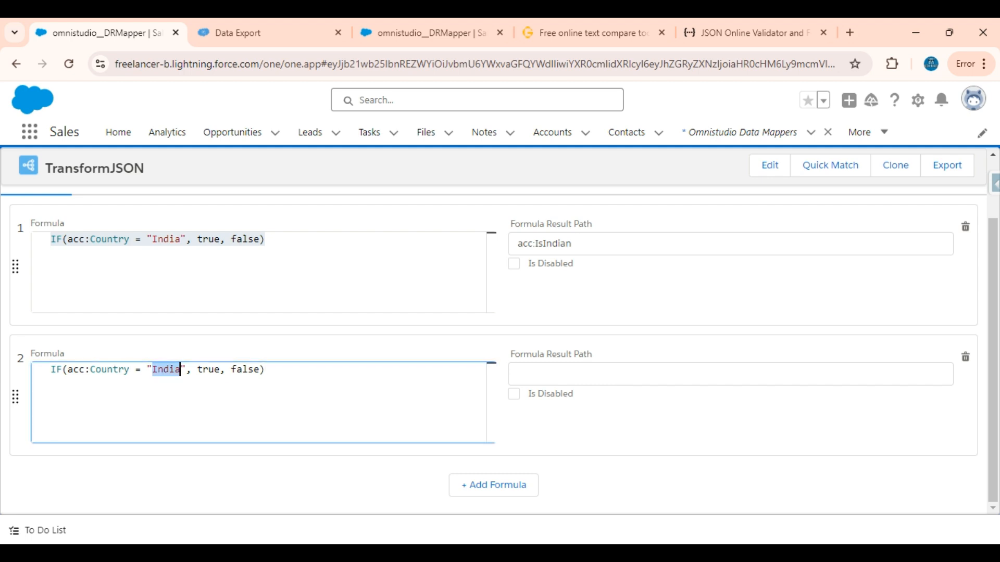
{"action": "key", "text": "BackSpace"}
{"action": "type", "text": "USA"}
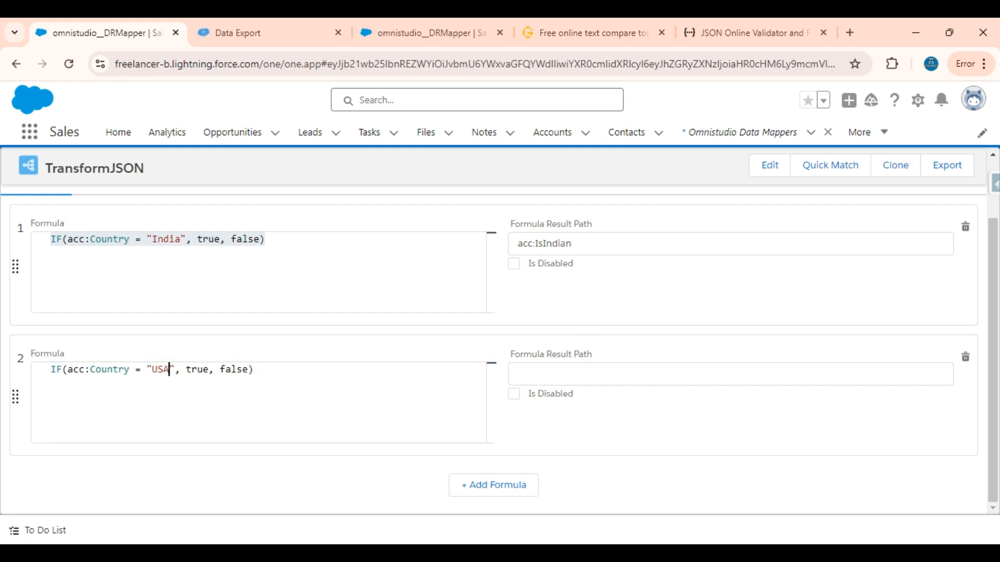
Step: Set the second formula's result path to acc:IsAmerican, adapting the path from the first formula, and check the formula's arguments
{"action": "double_click", "coordinate": [542, 244]}
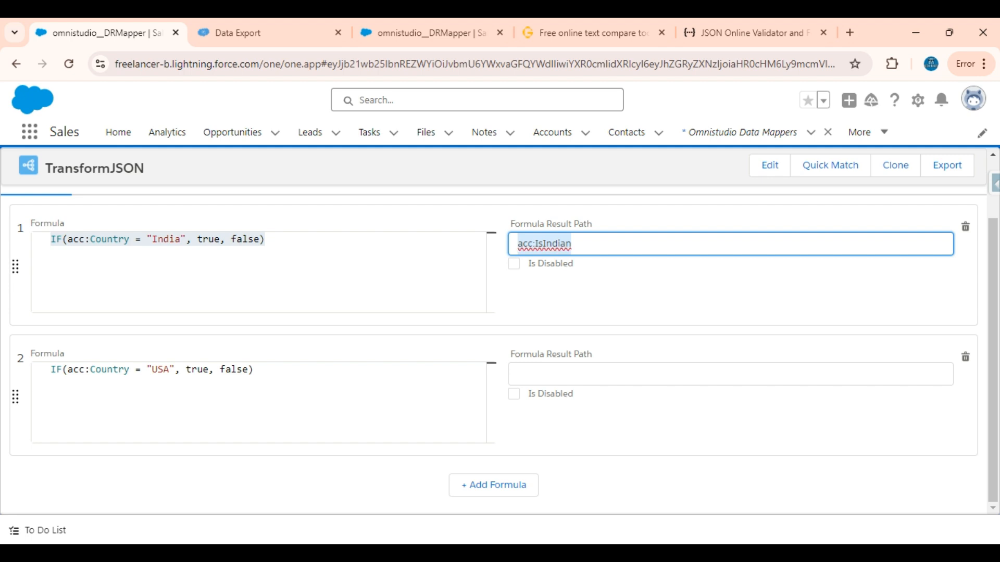
{"action": "left_click", "coordinate": [544, 374]}
{"action": "key", "text": "ctrl+v"}
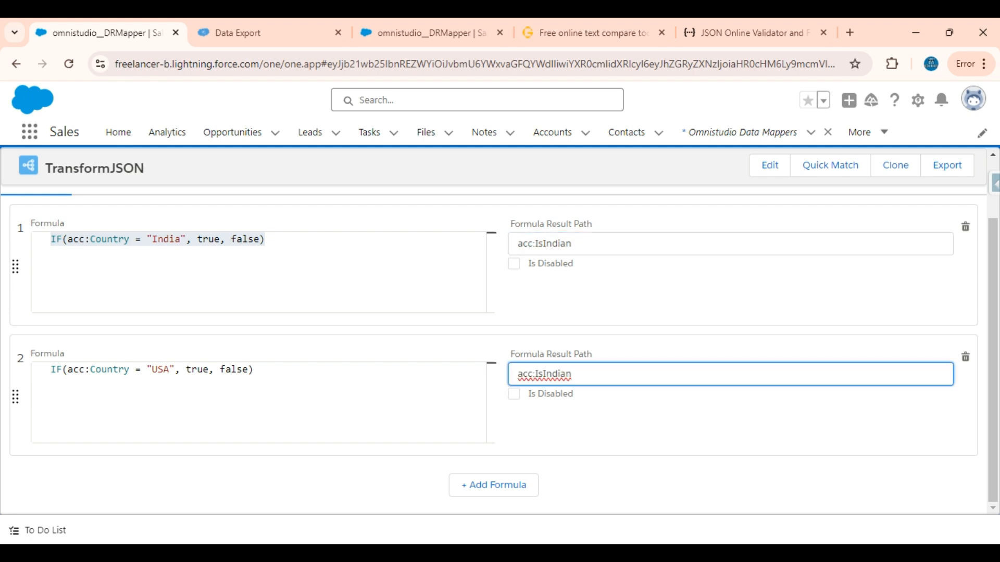
{"action": "key", "text": "BackSpace"}
{"action": "key", "text": "BackSpace"}
{"action": "key", "text": "BackSpace"}
{"action": "key", "text": "BackSpace"}
{"action": "key", "text": "BackSpace"}
{"action": "key", "text": "BackSpace"}
{"action": "type", "text": "American"}
{"action": "left_click", "coordinate": [164, 369]}
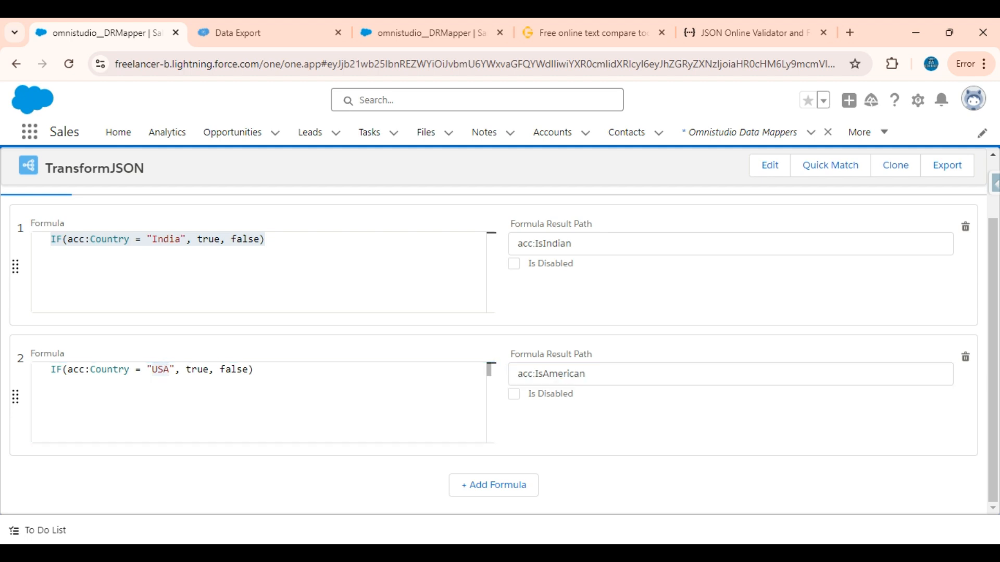
{"action": "double_click", "coordinate": [197, 369]}
{"action": "double_click", "coordinate": [233, 370]}
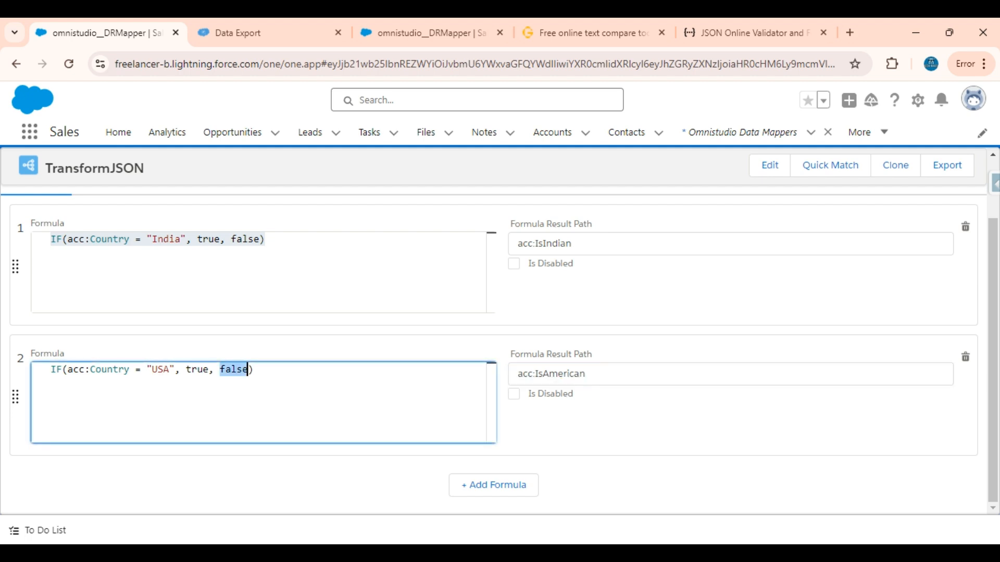
Step: Add a third formula based on a copy of the second, reading IF(acc:Country = "Canada", true, false)
{"action": "left_click", "coordinate": [501, 485]}
{"action": "scroll", "coordinate": [367, 466], "scroll_direction": "down", "scroll_amount": 2}
{"action": "left_click", "coordinate": [296, 251]}
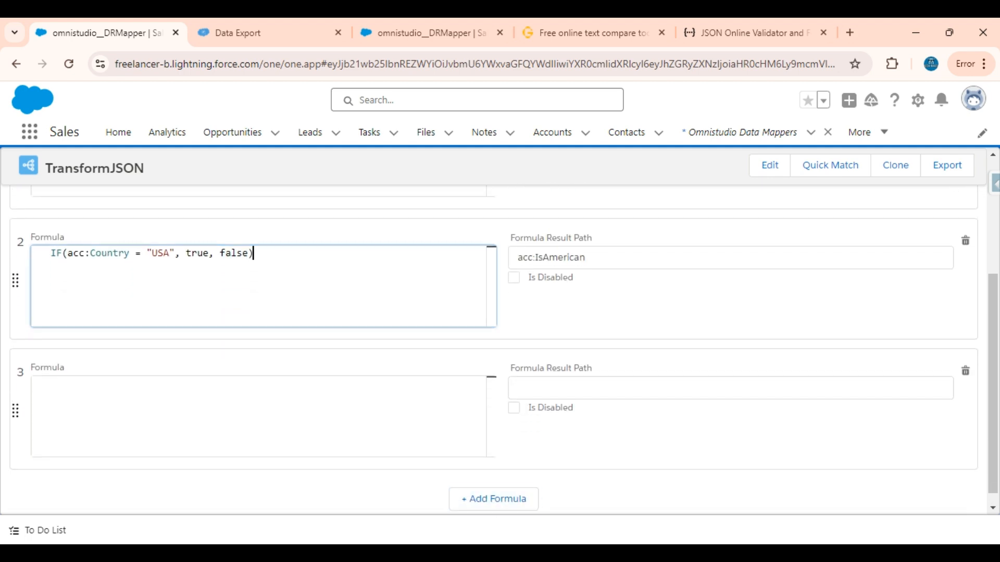
{"action": "key", "text": "ctrl+a"}
{"action": "left_click", "coordinate": [276, 387]}
{"action": "key", "text": "ctrl+v"}
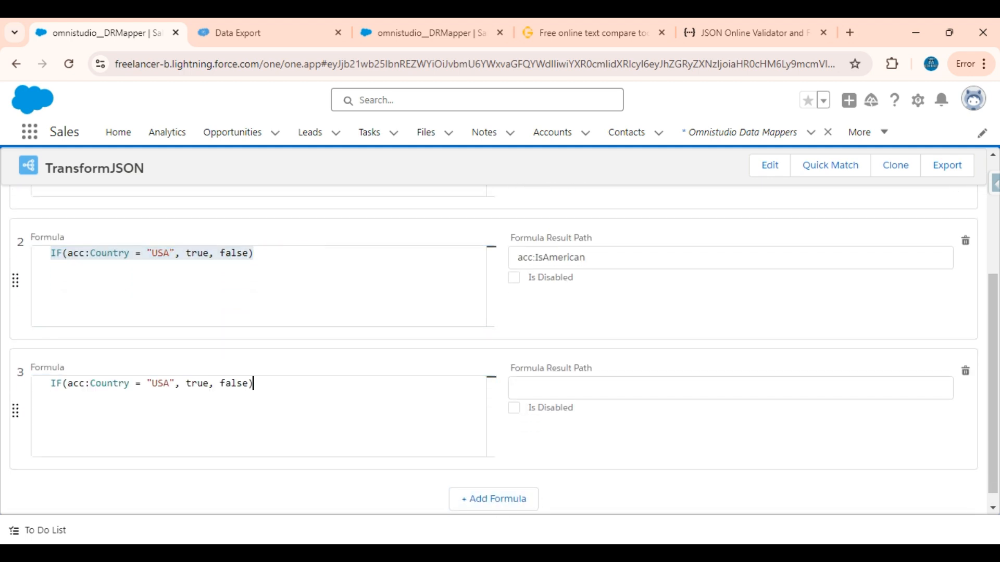
{"action": "double_click", "coordinate": [158, 383]}
{"action": "type", "text": "Cana"}
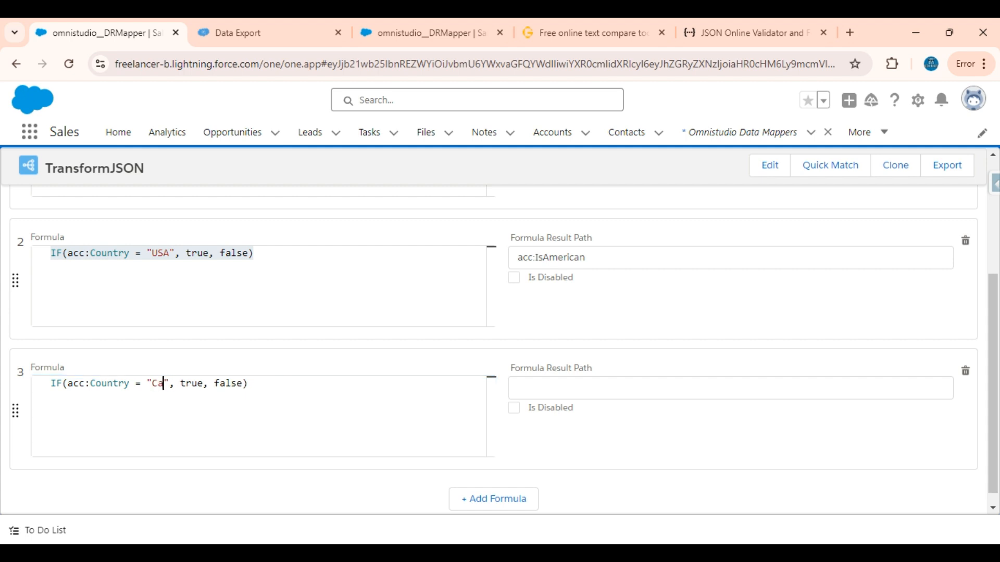
{"action": "type", "text": "da"}
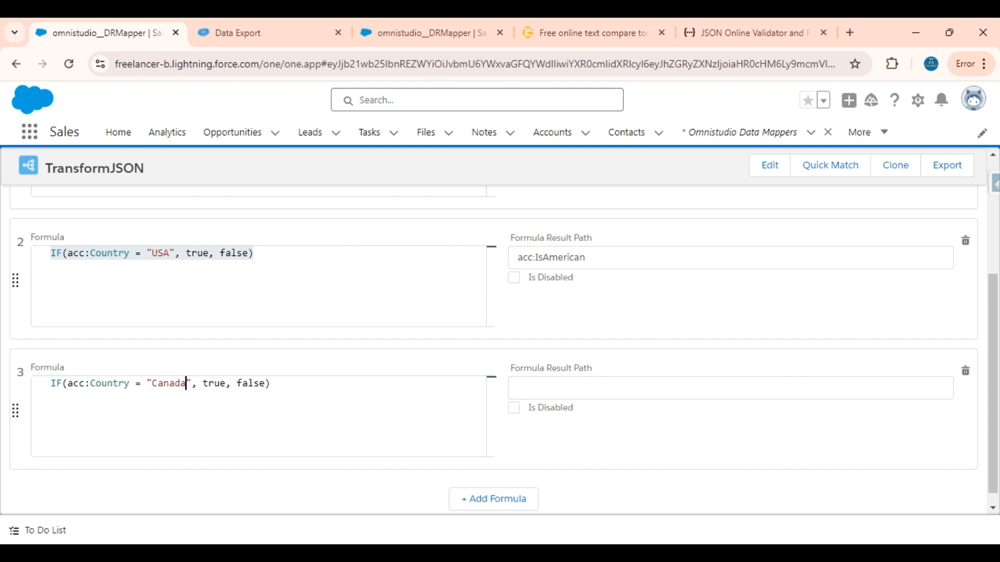
Step: Set the third formula's result path to acc:IsCanadian, adapting the path from the second formula
{"action": "double_click", "coordinate": [552, 258]}
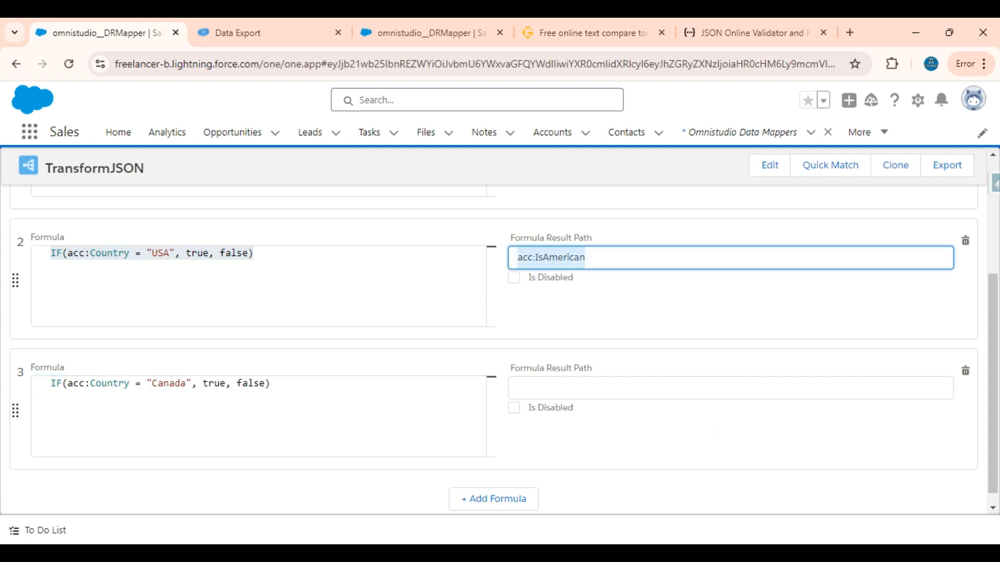
{"action": "left_click", "coordinate": [578, 388]}
{"action": "key", "text": "ctrl+v"}
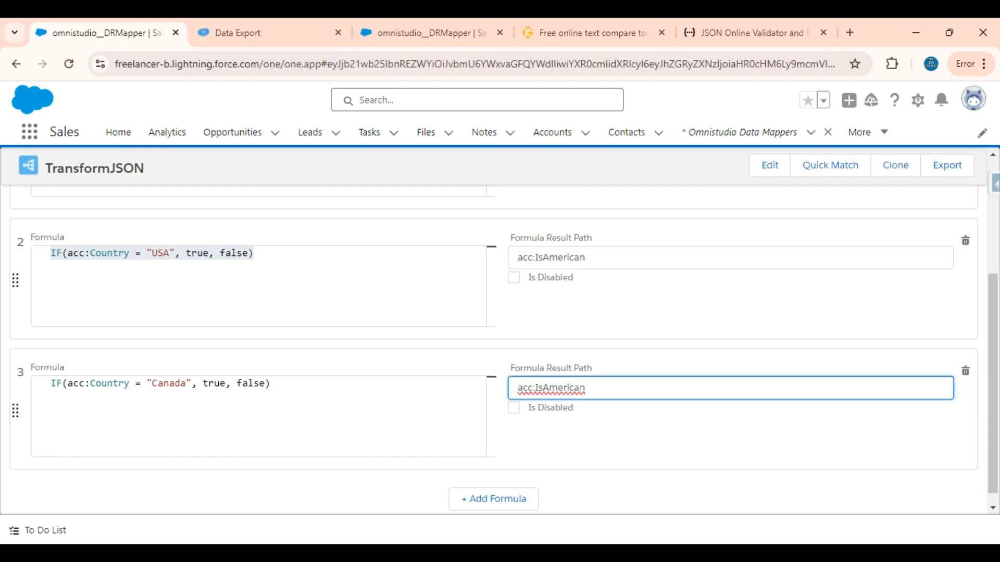
{"action": "key", "text": "BackSpace"}
{"action": "key", "text": "BackSpace"}
{"action": "key", "text": "BackSpace"}
{"action": "key", "text": "BackSpace"}
{"action": "key", "text": "BackSpace"}
{"action": "key", "text": "BackSpace"}
{"action": "key", "text": "BackSpace"}
{"action": "key", "text": "BackSpace"}
{"action": "type", "text": "Cand"}
{"action": "type", "text": "adian"}
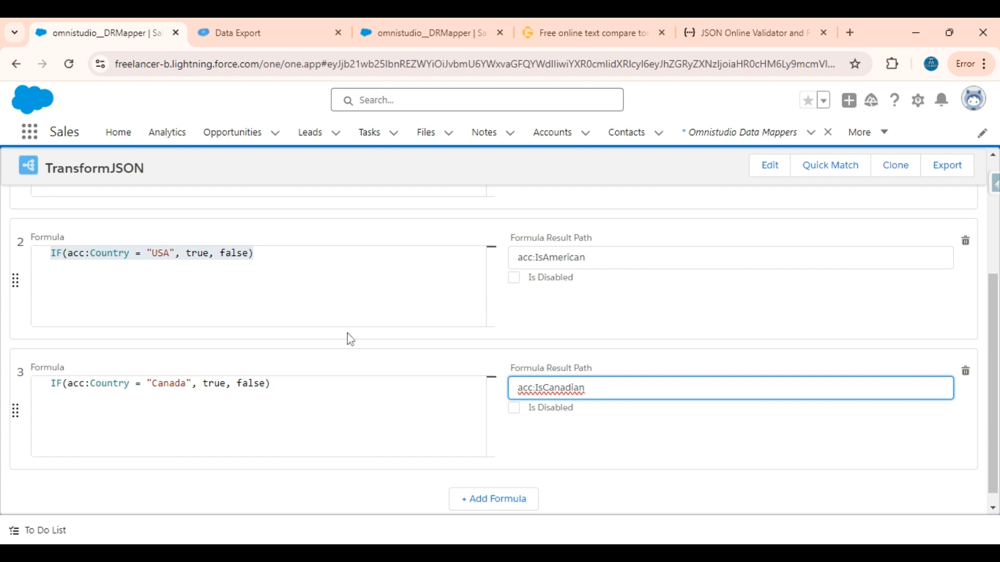
Step: Use Quick Match to pair acc:IsAmerican and acc:IsCanadian with the output mappings of the same names, and save the mappings
{"action": "scroll", "coordinate": [346, 335], "scroll_direction": "up", "scroll_amount": 2}
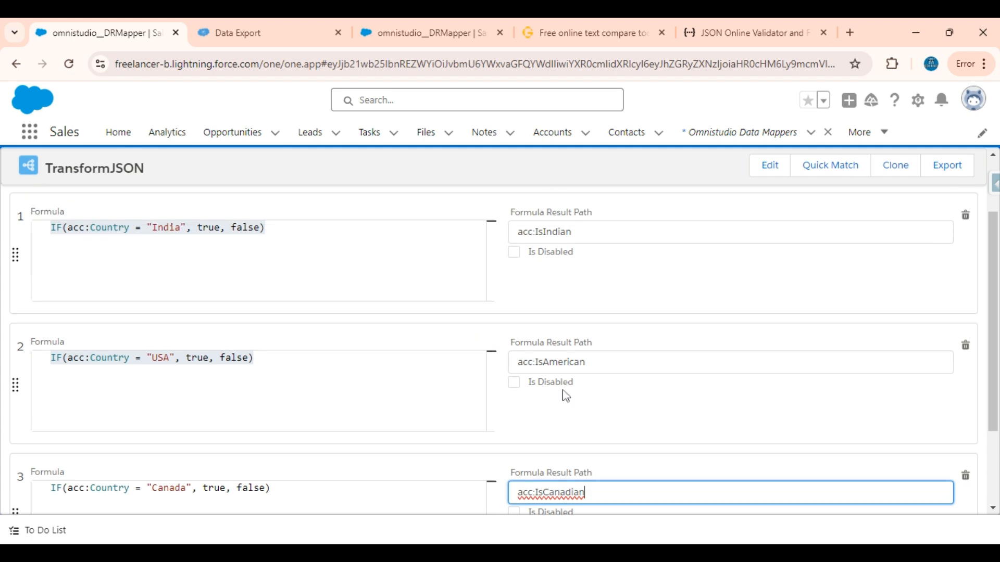
{"action": "scroll", "coordinate": [565, 396], "scroll_direction": "down", "scroll_amount": 1}
{"action": "scroll", "coordinate": [568, 406], "scroll_direction": "up", "scroll_amount": 3}
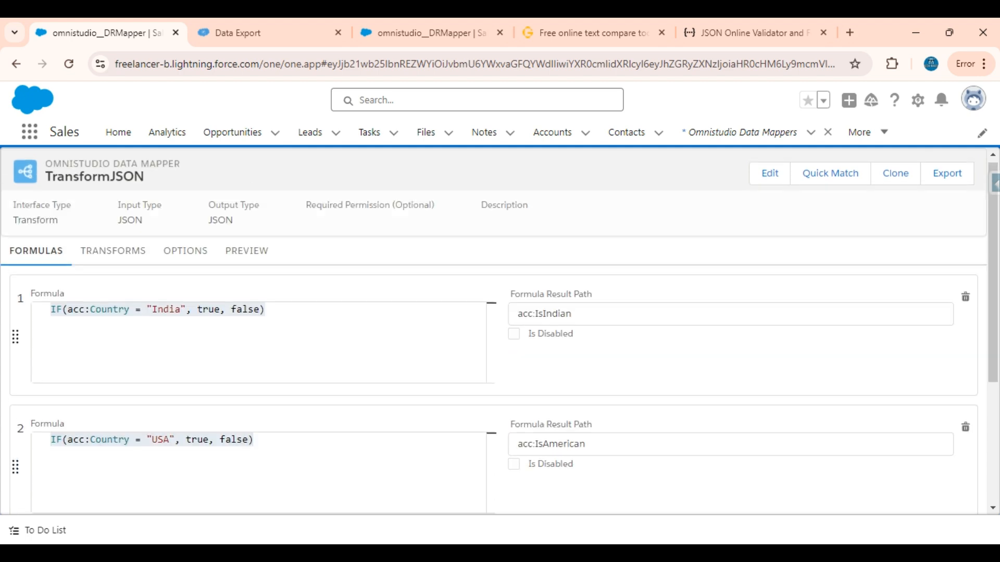
{"action": "left_click", "coordinate": [119, 253]}
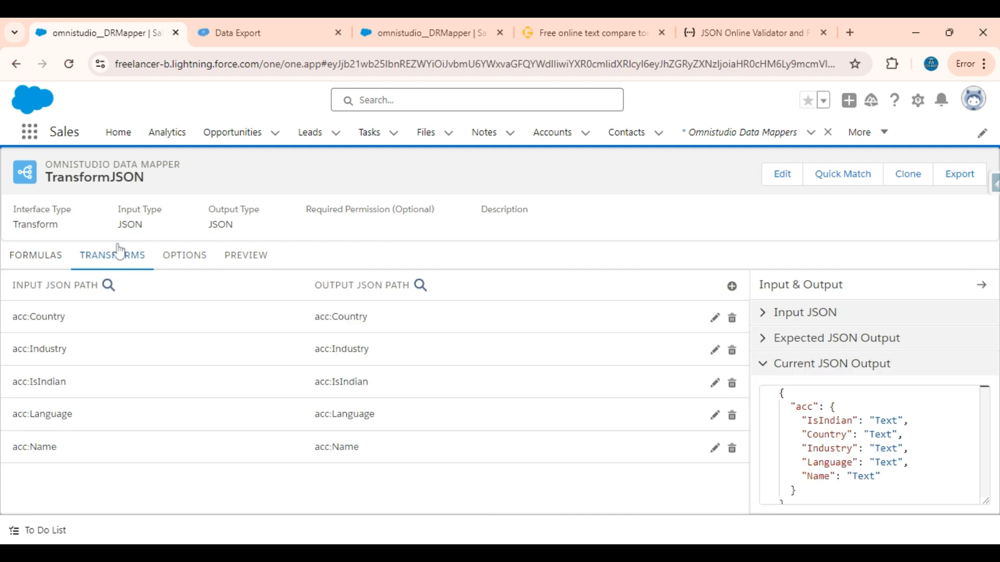
{"action": "left_click", "coordinate": [856, 176]}
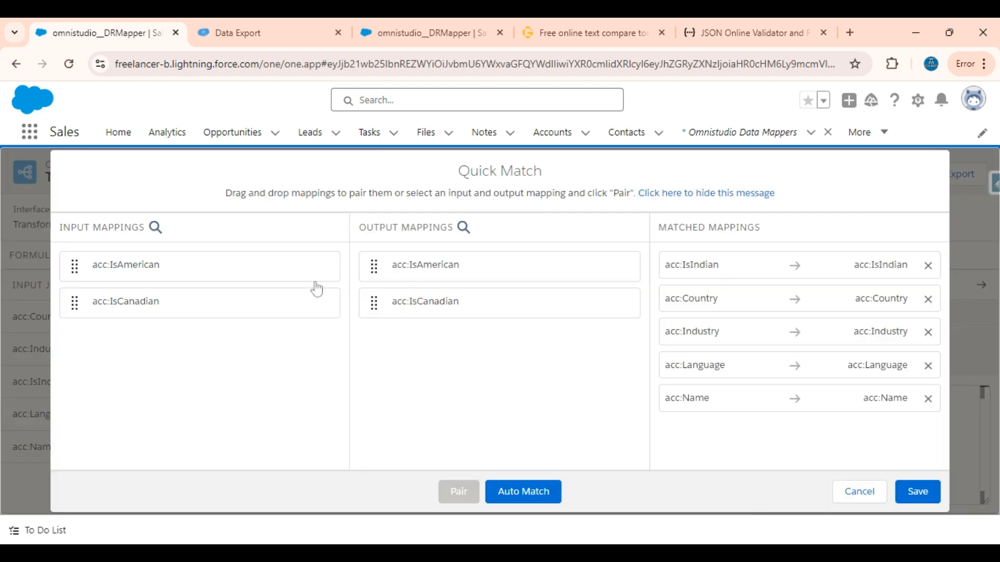
{"action": "left_click_drag", "start_coordinate": [161, 270], "coordinate": [195, 279]}
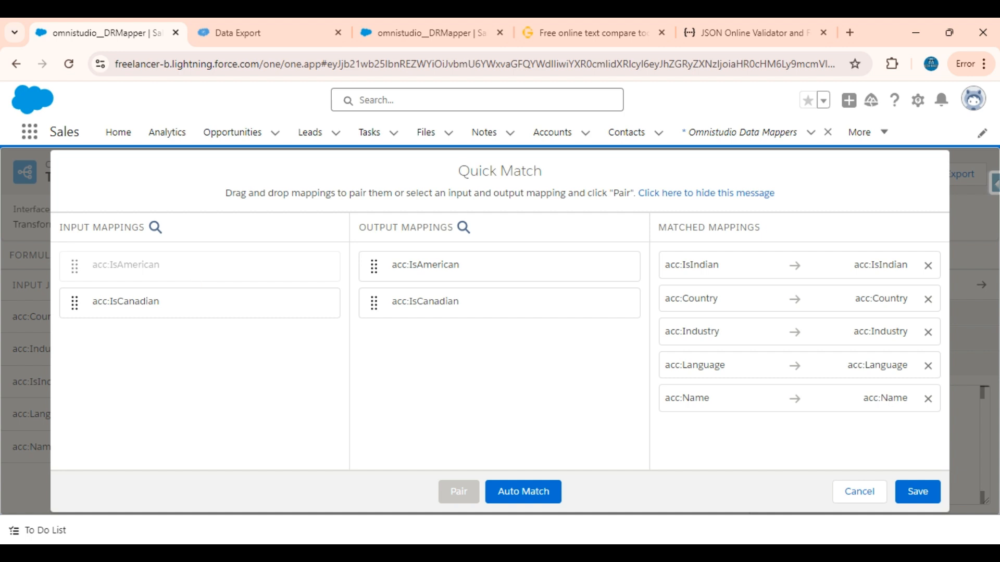
{"action": "left_click_drag", "start_coordinate": [195, 279], "coordinate": [417, 267]}
{"action": "left_click_drag", "start_coordinate": [176, 275], "coordinate": [401, 275]}
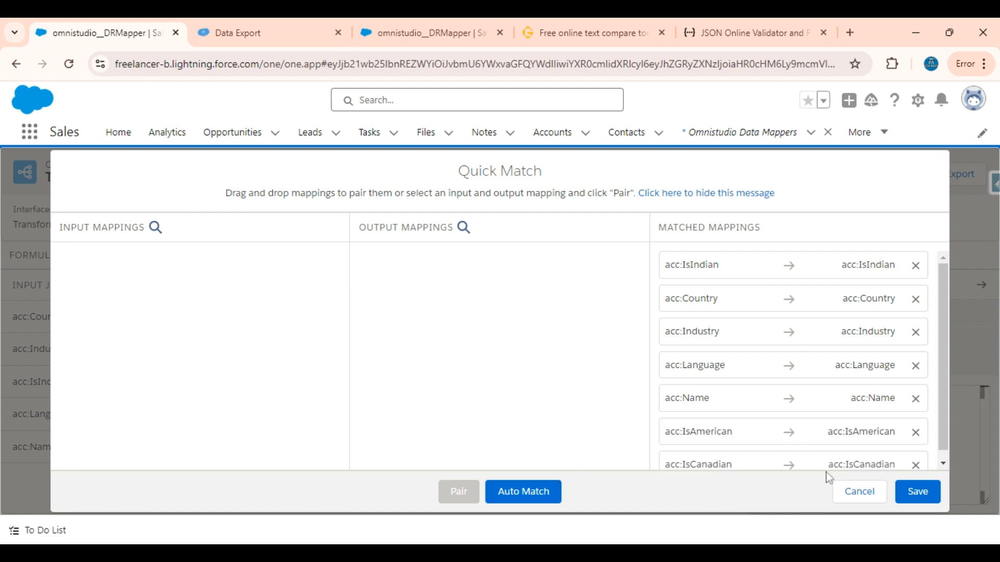
{"action": "left_click", "coordinate": [912, 491]}
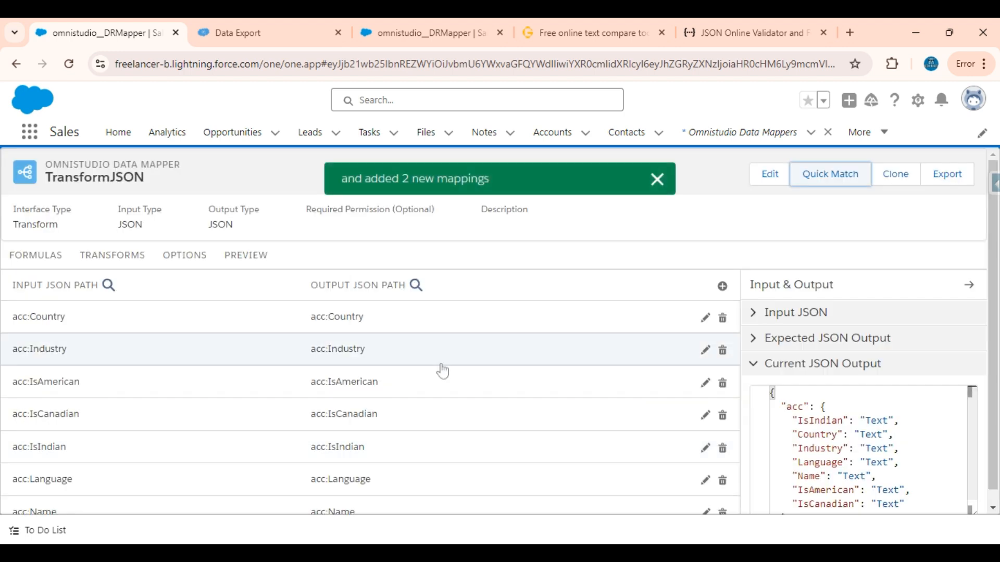
Step: Execute the Data Mapper preview and check the Country, IsCanadian, IsAmerican and IsIndian values of the first acc record in the response
{"action": "left_click", "coordinate": [253, 253]}
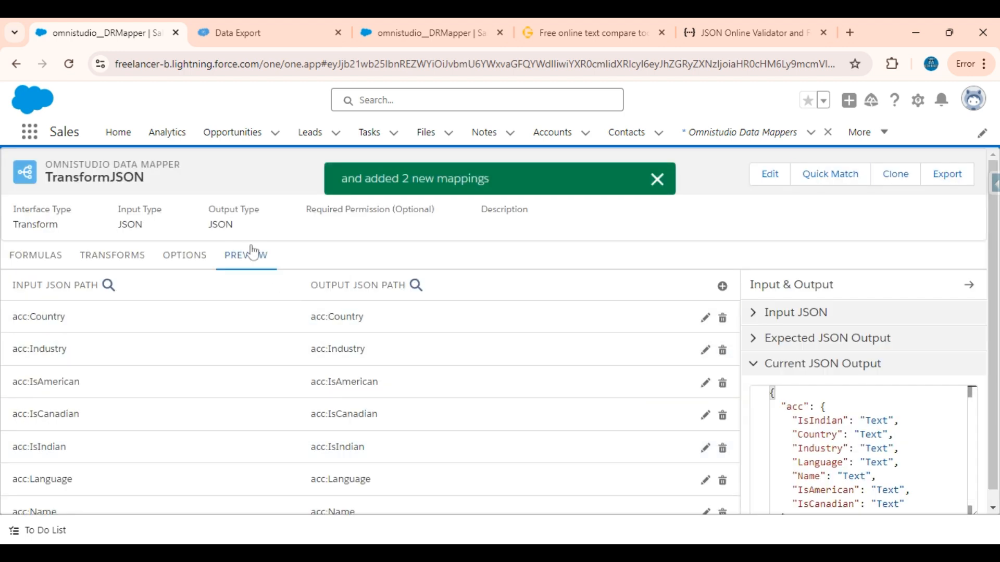
{"action": "left_click", "coordinate": [217, 503]}
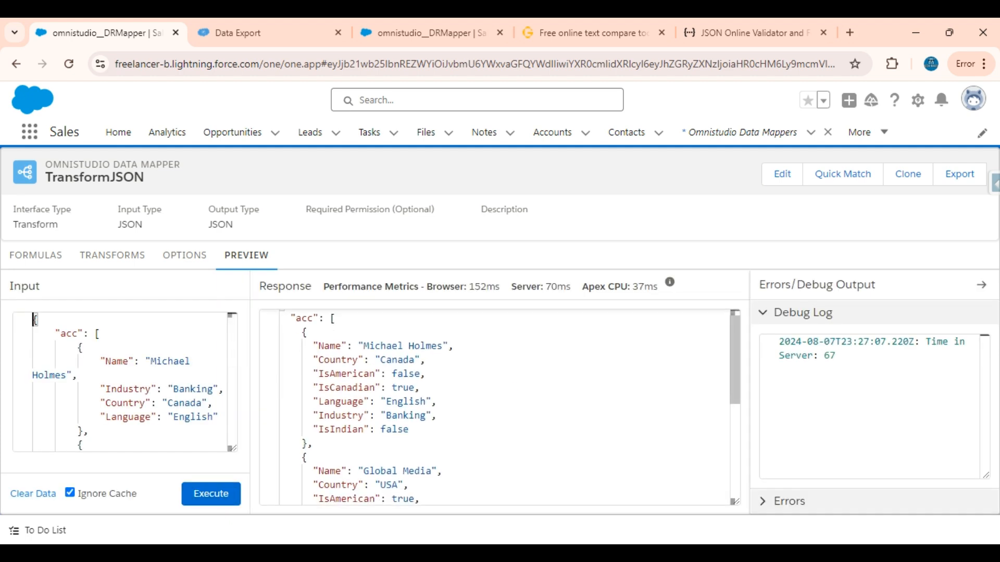
{"action": "double_click", "coordinate": [374, 387]}
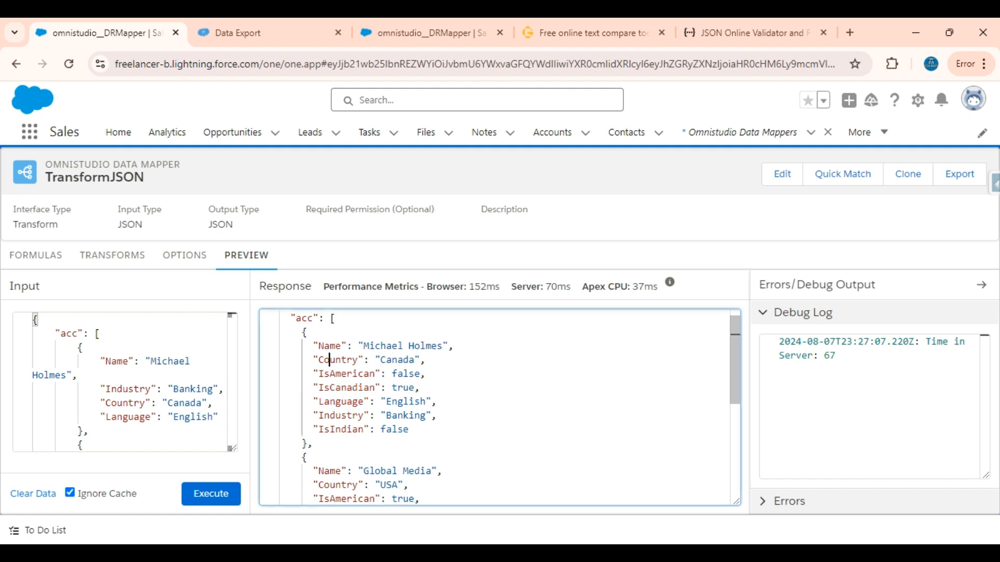
{"action": "double_click", "coordinate": [339, 360]}
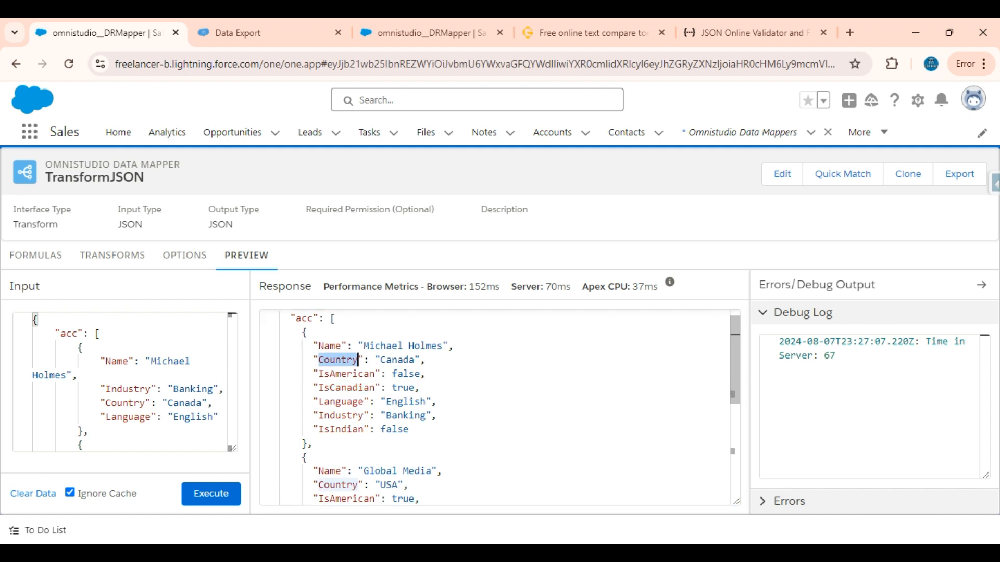
{"action": "double_click", "coordinate": [374, 387]}
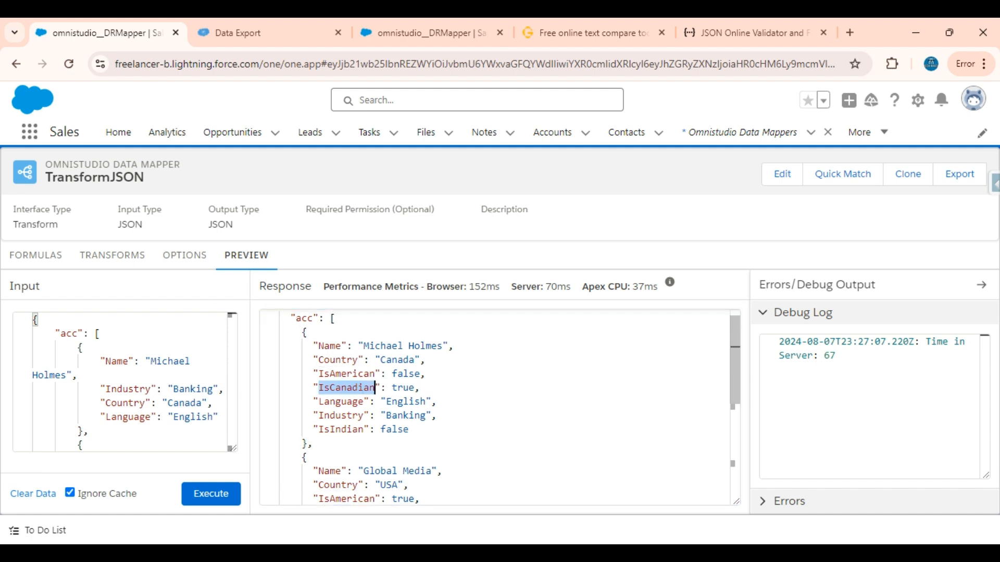
{"action": "double_click", "coordinate": [412, 387]}
{"action": "double_click", "coordinate": [348, 374]}
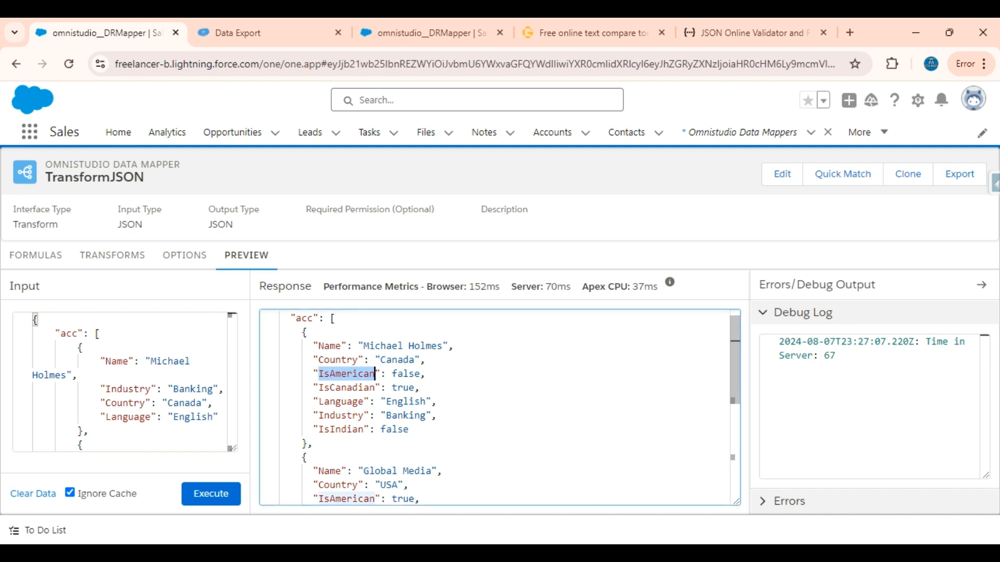
{"action": "double_click", "coordinate": [341, 429]}
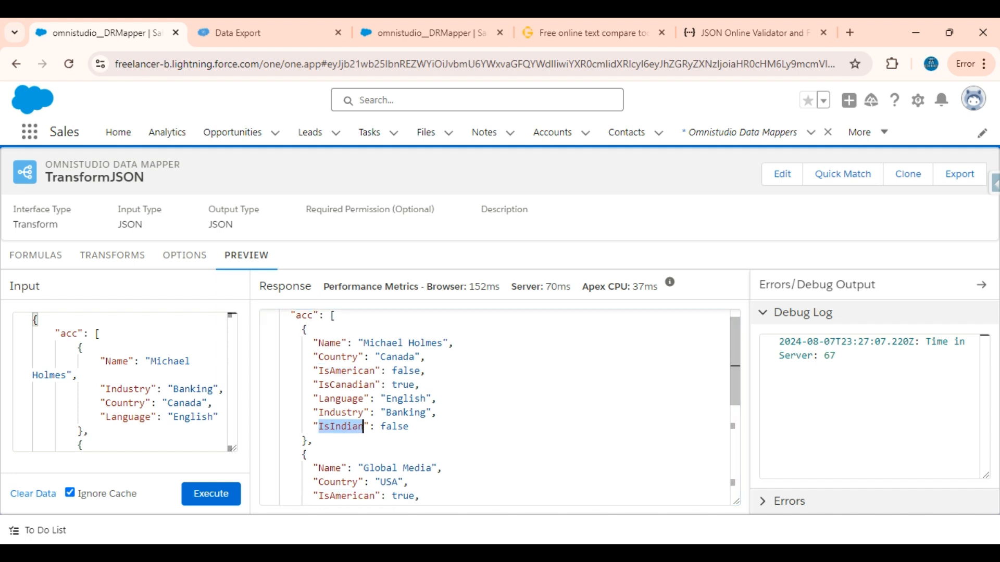
Step: Compare the Country value with the IsAmerican, IsCanadian and IsIndian flags of the second acc record in the response
{"action": "scroll", "coordinate": [494, 406], "scroll_direction": "down", "scroll_amount": 1}
{"action": "scroll", "coordinate": [495, 406], "scroll_direction": "down", "scroll_amount": 1}
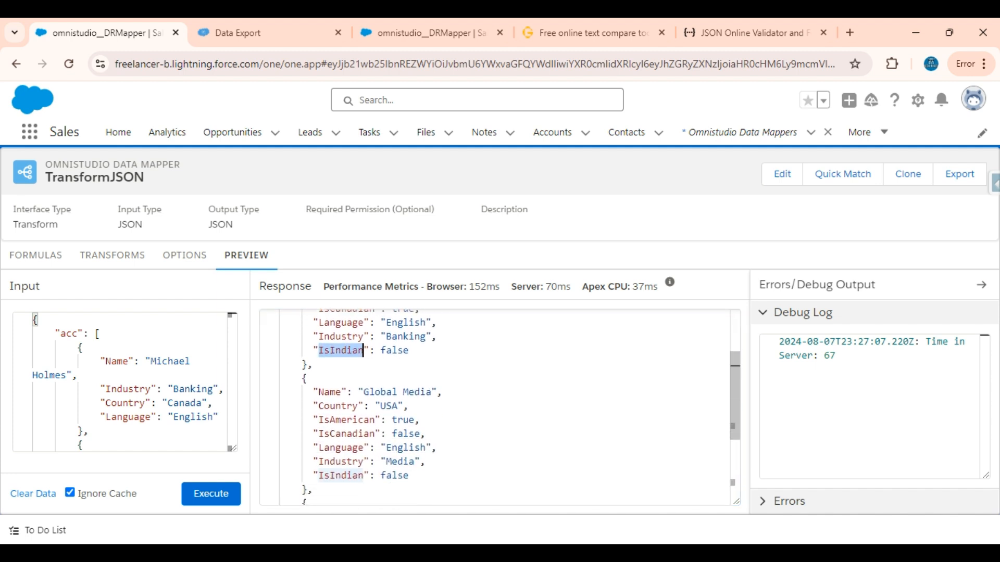
{"action": "double_click", "coordinate": [338, 405]}
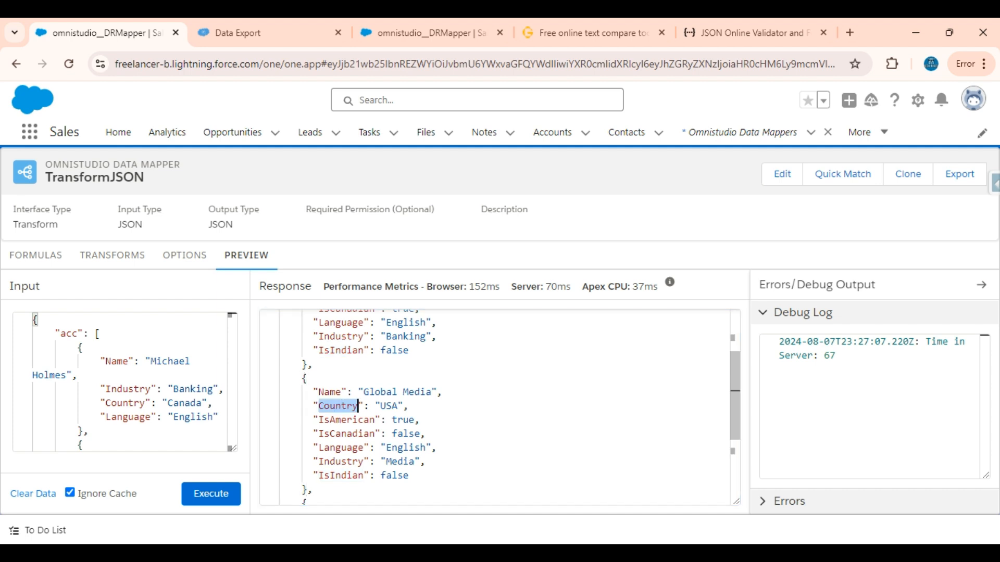
{"action": "double_click", "coordinate": [390, 405]}
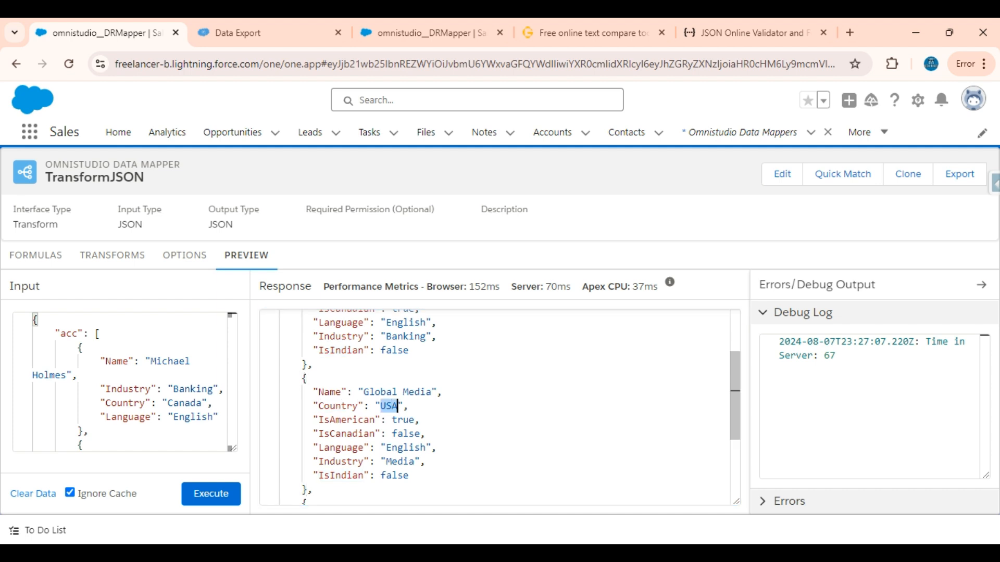
{"action": "double_click", "coordinate": [403, 419]}
{"action": "double_click", "coordinate": [346, 433]}
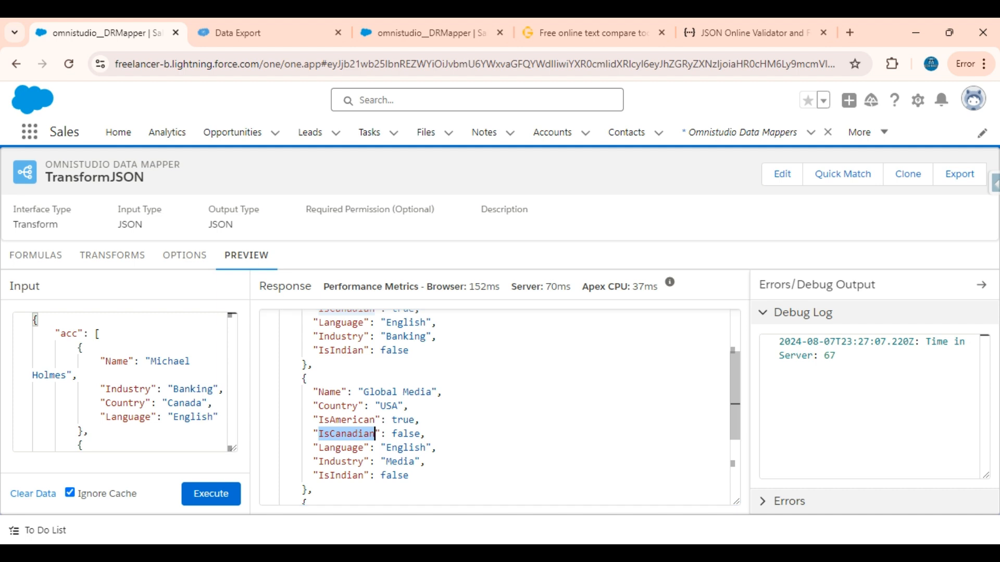
{"action": "left_click", "coordinate": [341, 475]}
Step: Examine the last acc record in the response, comparing its Country with the IsAmerican, IsCanadian and IsIndian flags
{"action": "scroll", "coordinate": [341, 476], "scroll_direction": "down", "scroll_amount": 2}
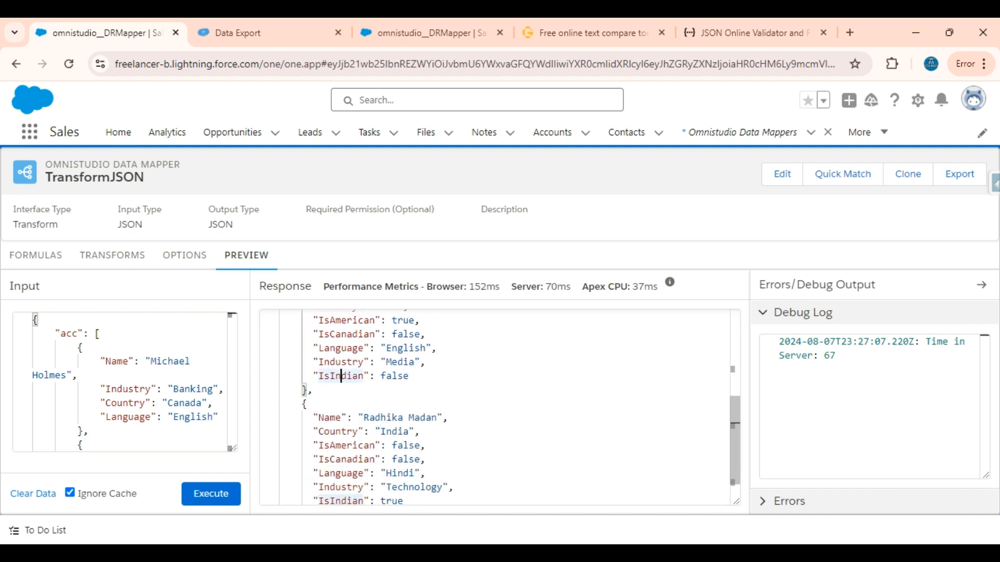
{"action": "scroll", "coordinate": [495, 406], "scroll_direction": "down", "scroll_amount": 1}
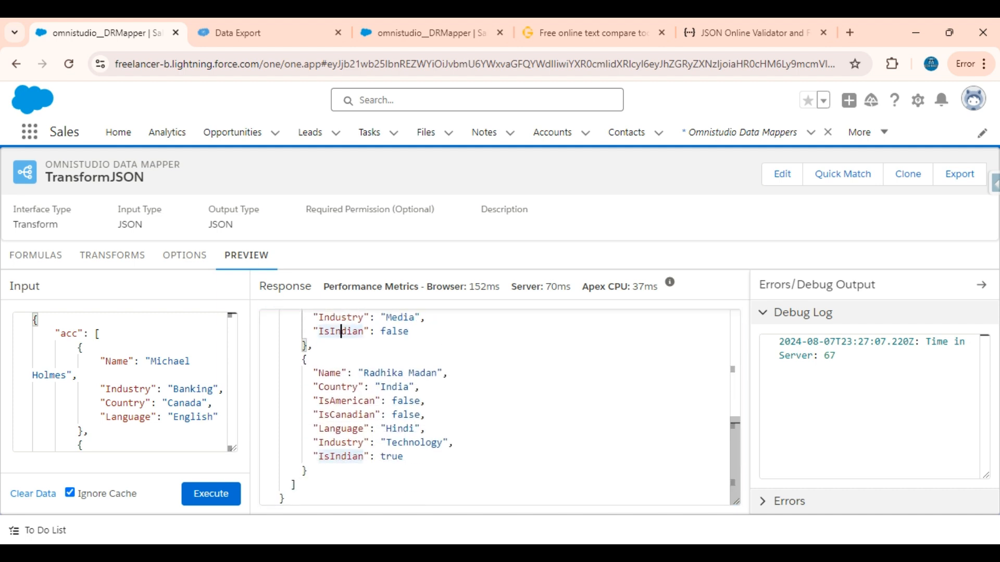
{"action": "double_click", "coordinate": [408, 387]}
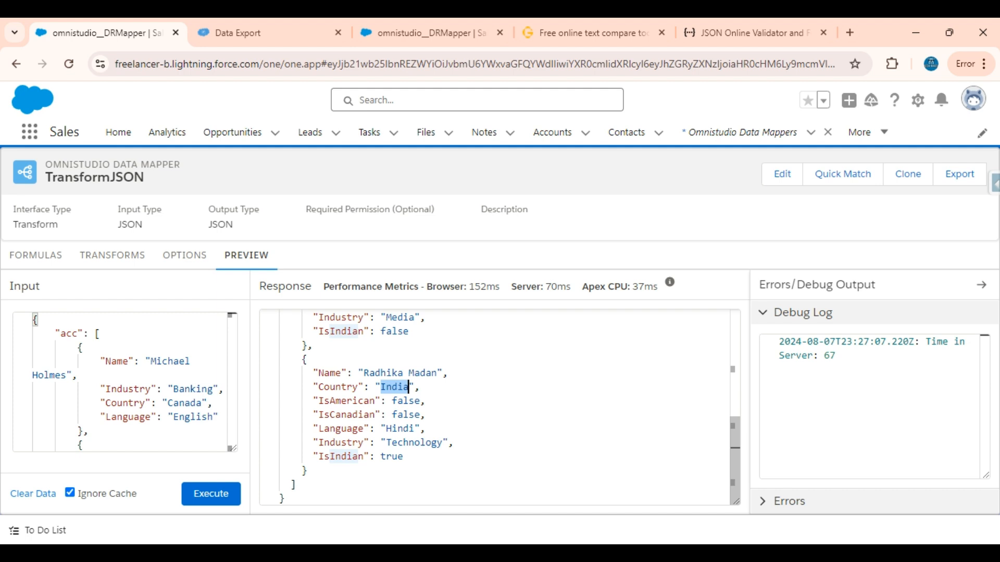
{"action": "double_click", "coordinate": [375, 401]}
{"action": "left_click", "coordinate": [312, 401]}
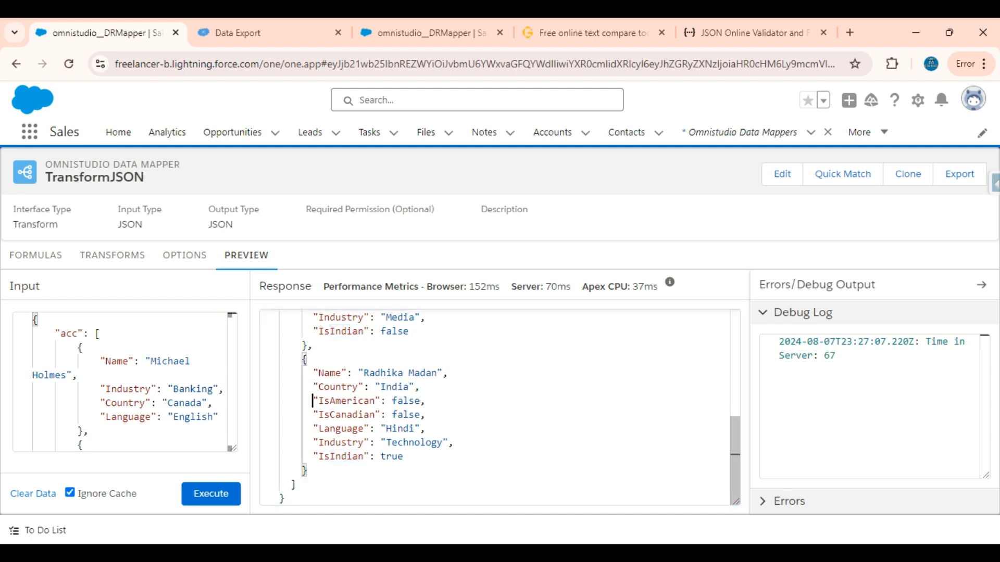
{"action": "left_click_drag", "start_coordinate": [425, 414], "coordinate": [313, 401]}
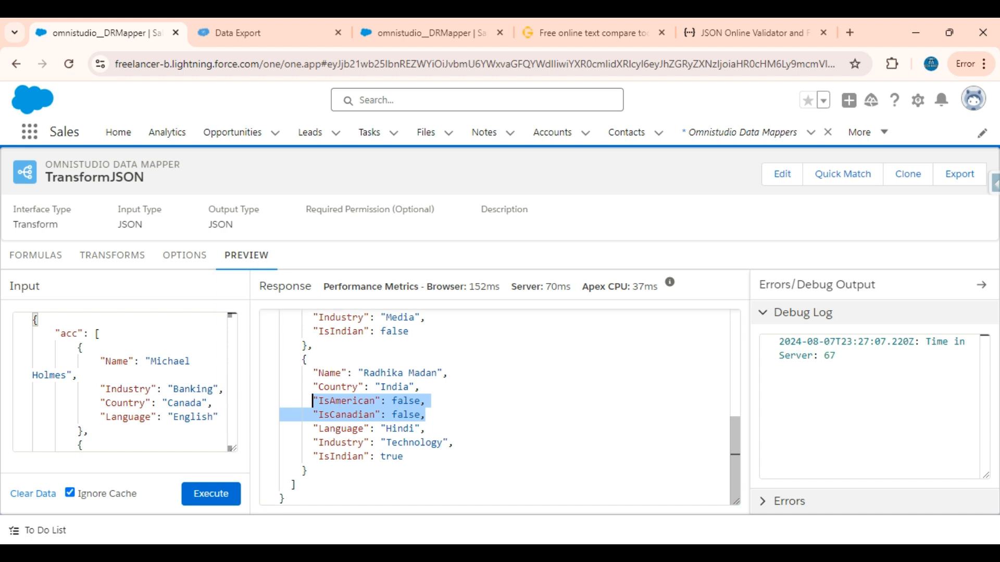
{"action": "left_click_drag", "start_coordinate": [307, 456], "coordinate": [402, 456]}
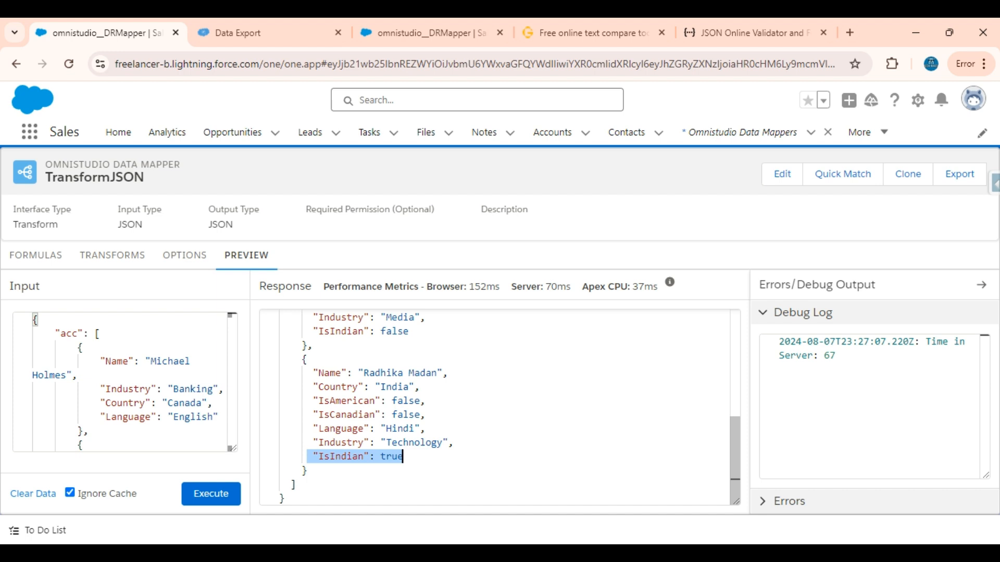
{"action": "scroll", "coordinate": [494, 407], "scroll_direction": "up", "scroll_amount": 5}
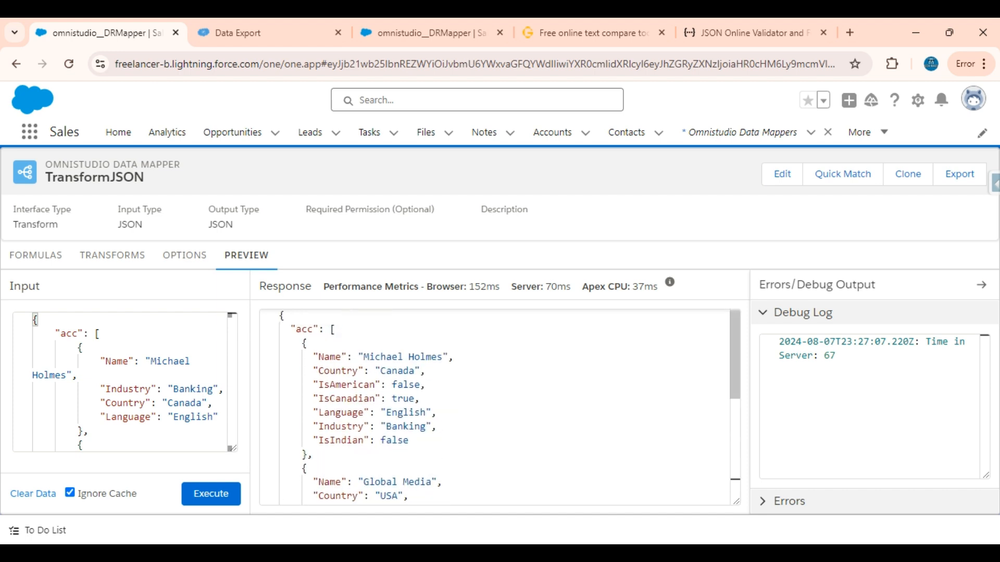
Step: Review the country formulas and the complete list of input-to-output transform mappings
{"action": "left_click", "coordinate": [36, 261]}
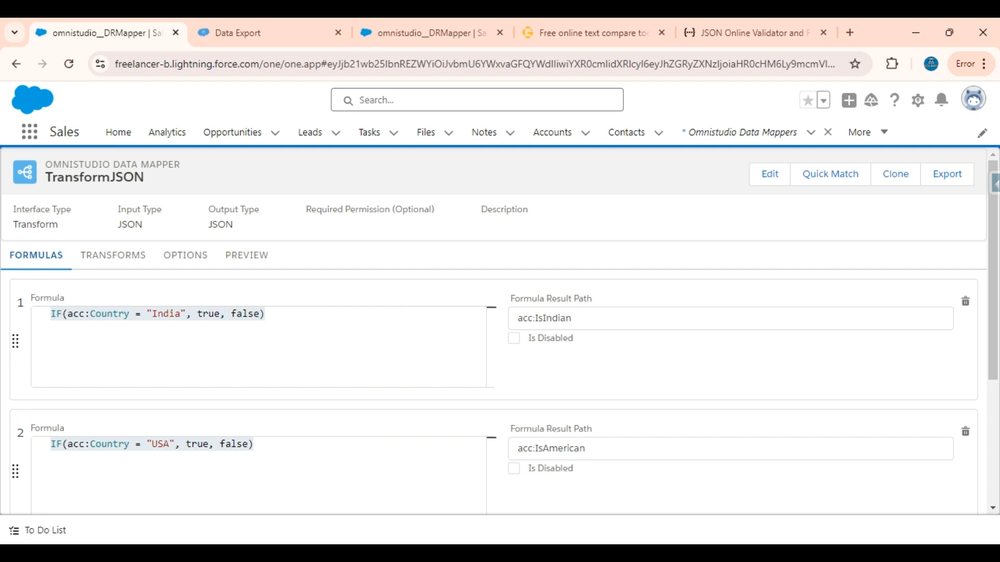
{"action": "left_click", "coordinate": [133, 258]}
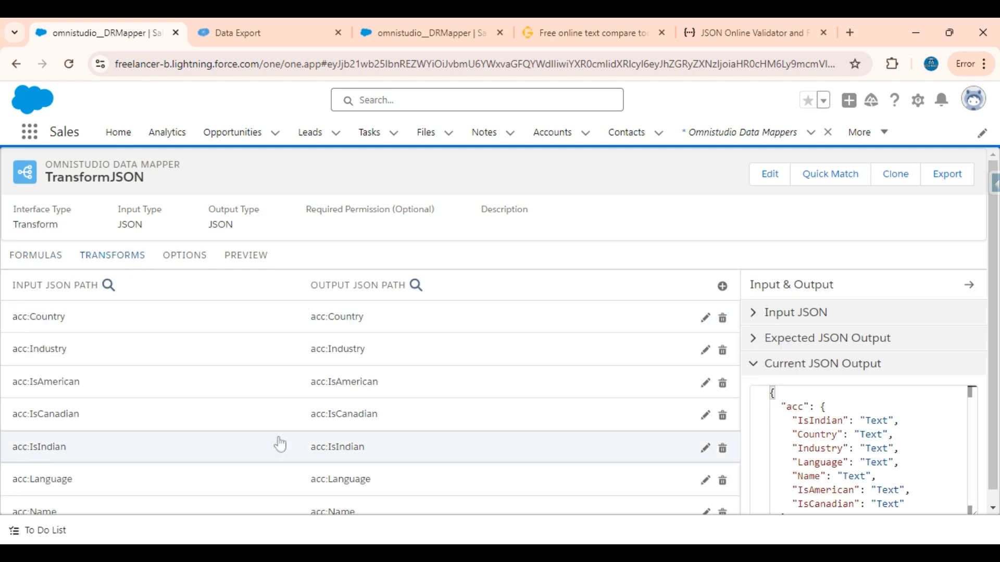
{"action": "scroll", "coordinate": [280, 443], "scroll_direction": "down", "scroll_amount": 1}
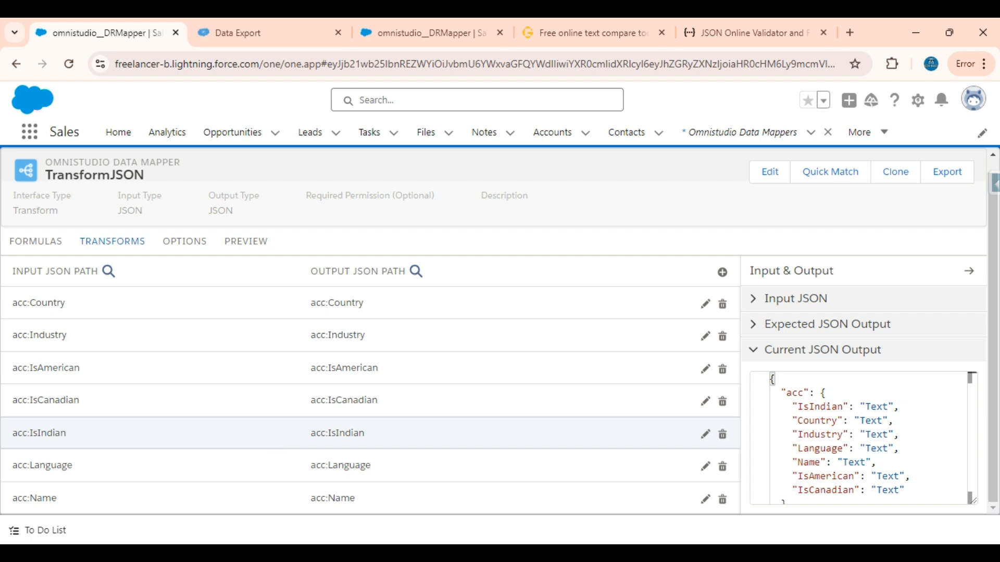